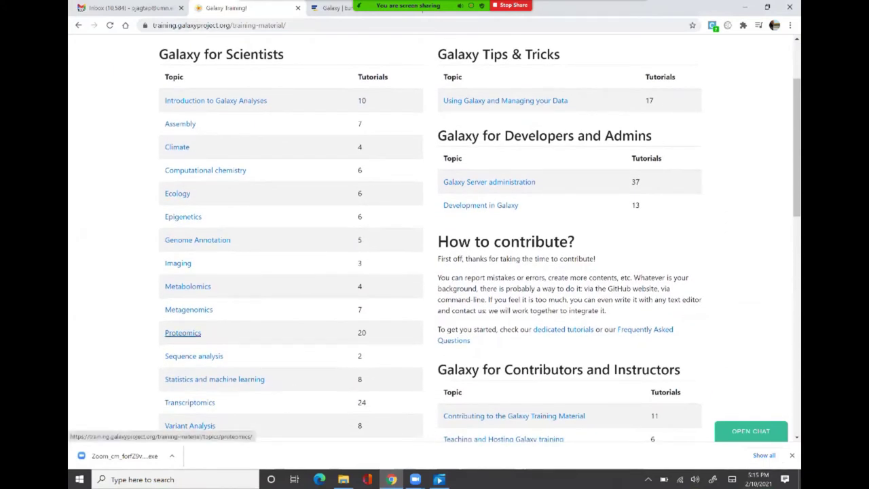
Open the hands-on Metaproteomics tutorial from the Proteomics training topic
{"action": "left_click", "coordinate": [182, 333]}
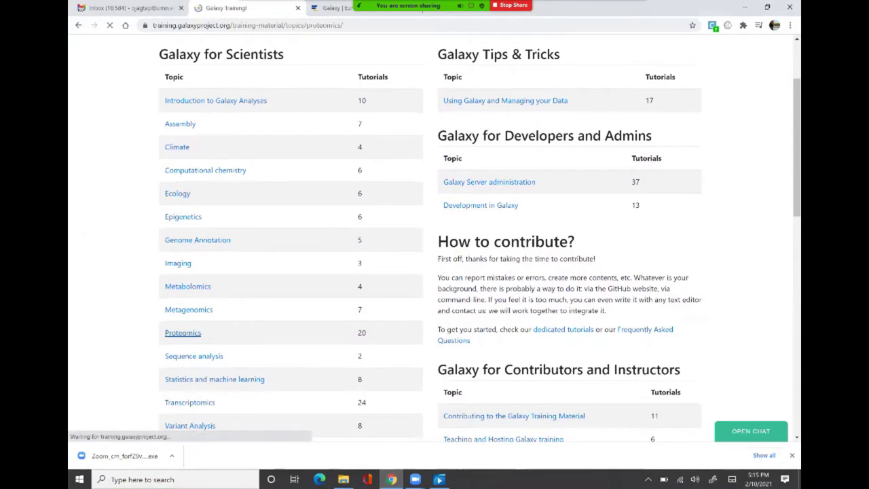
{"action": "scroll", "coordinate": [435, 237], "scroll_direction": "down", "scroll_amount": 3}
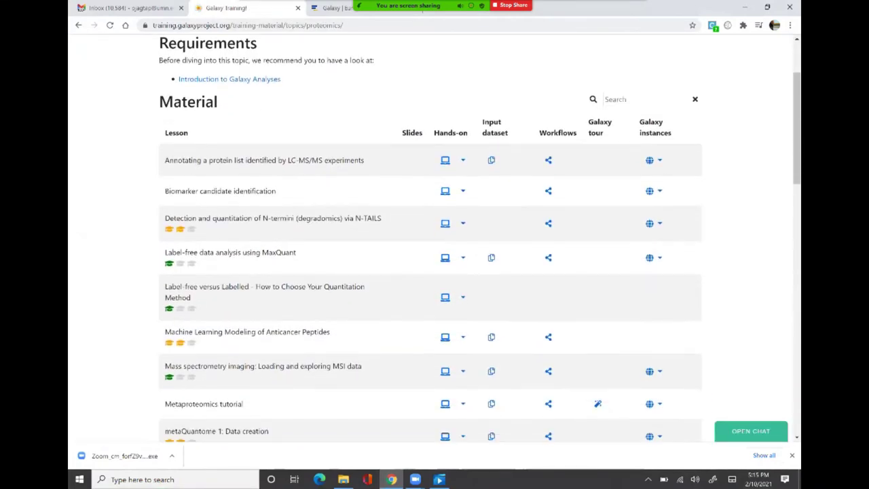
{"action": "scroll", "coordinate": [435, 237], "scroll_direction": "down", "scroll_amount": 2}
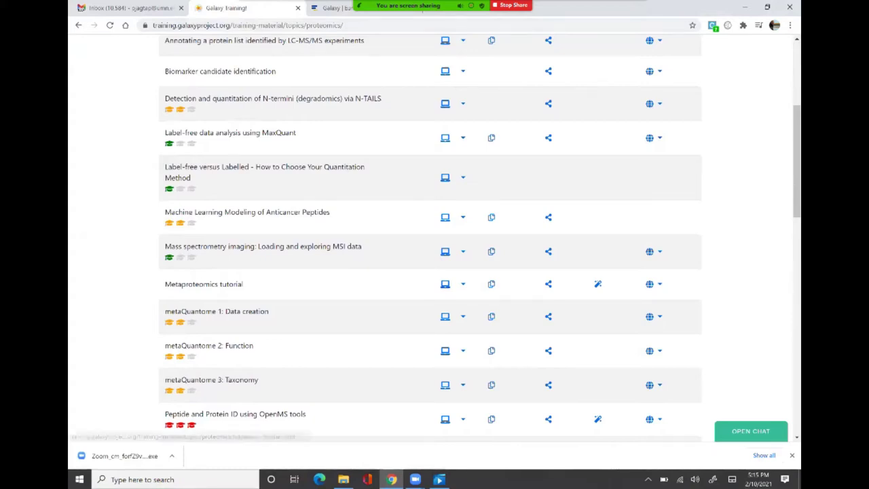
{"action": "left_click", "coordinate": [445, 283]}
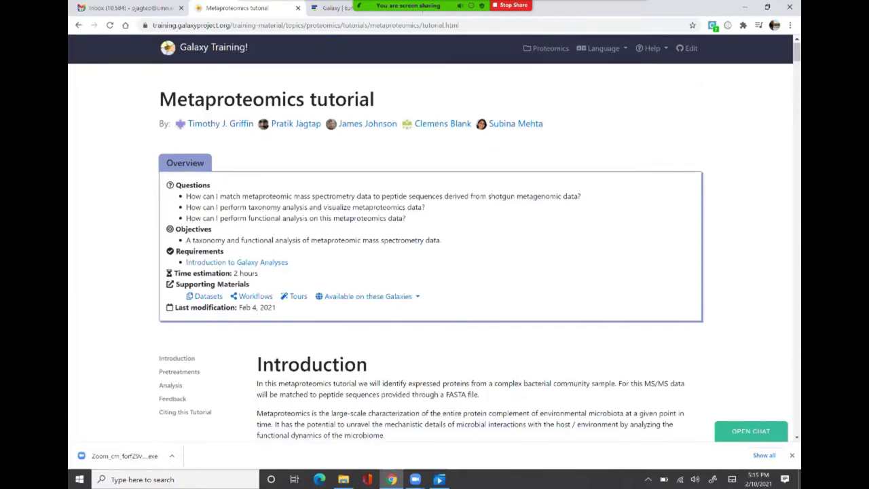
Check which Galaxy servers the Metaproteomics tutorial is available on
{"action": "scroll", "coordinate": [434, 237], "scroll_direction": "down", "scroll_amount": 1}
{"action": "scroll", "coordinate": [434, 237], "scroll_direction": "down", "scroll_amount": 1}
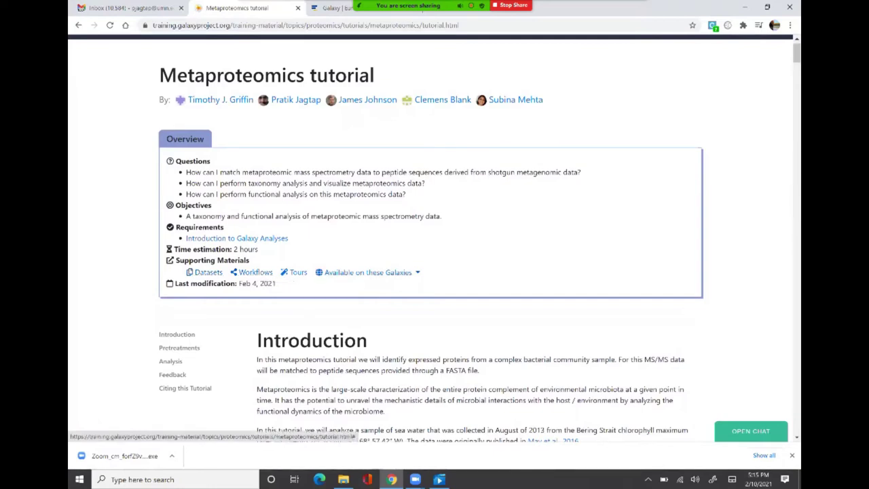
{"action": "left_click", "coordinate": [367, 272]}
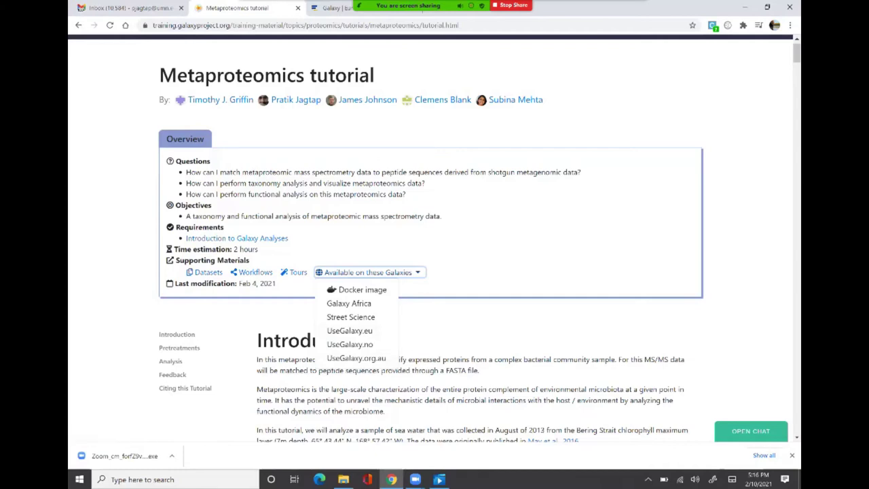
{"action": "key", "text": "Escape"}
Look through the tutorial from the introduction and data upload through the peptide matching, taxonomy and functional analysis sections to the feedback form
{"action": "scroll", "coordinate": [431, 238], "scroll_direction": "down", "scroll_amount": 3}
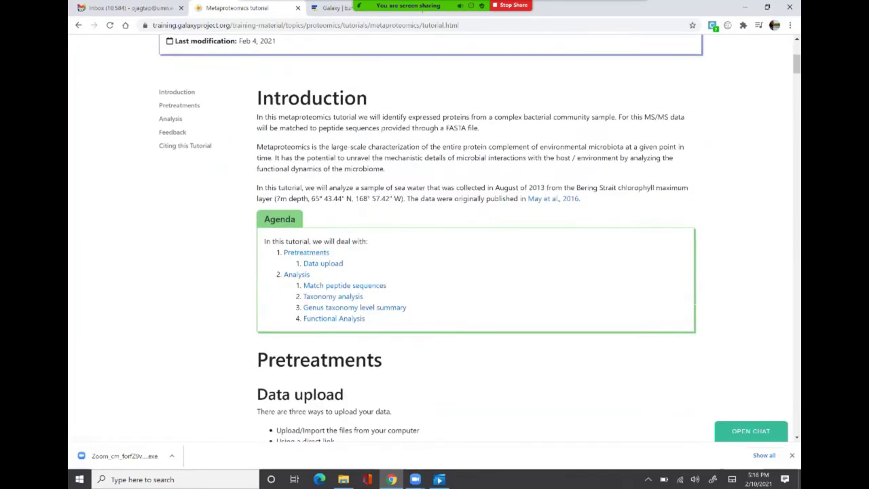
{"action": "scroll", "coordinate": [431, 238], "scroll_direction": "down", "scroll_amount": 3}
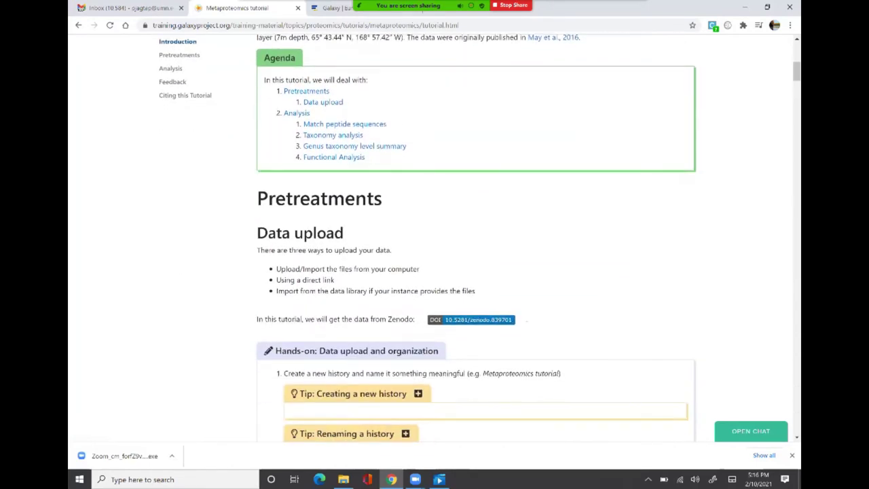
{"action": "scroll", "coordinate": [431, 237], "scroll_direction": "down", "scroll_amount": 1}
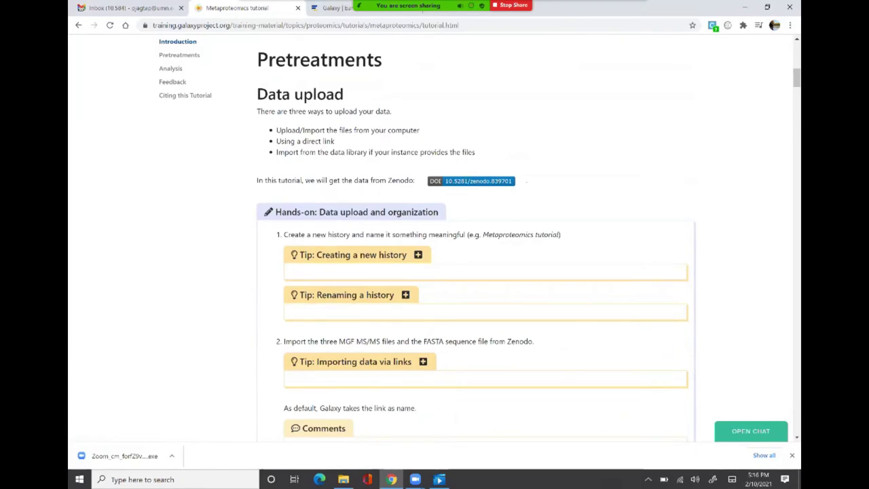
{"action": "scroll", "coordinate": [431, 237], "scroll_direction": "down", "scroll_amount": 2}
{"action": "scroll", "coordinate": [475, 237], "scroll_direction": "down", "scroll_amount": 12}
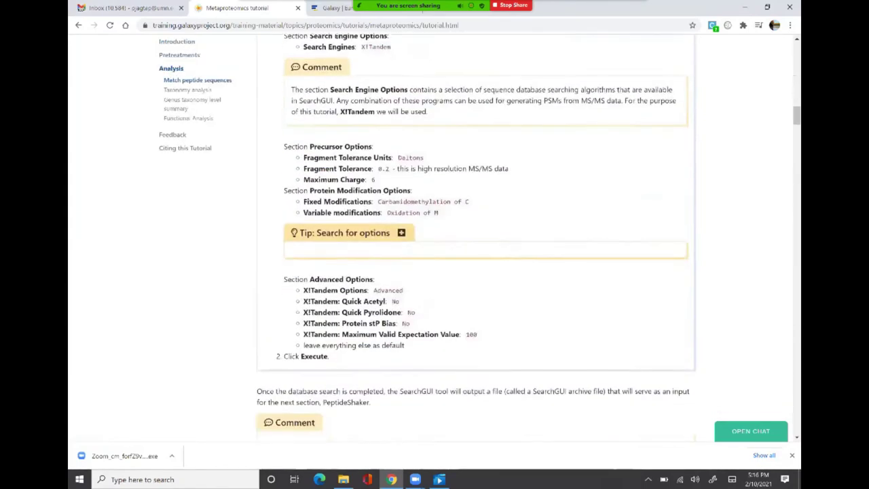
{"action": "scroll", "coordinate": [475, 238], "scroll_direction": "down", "scroll_amount": 20}
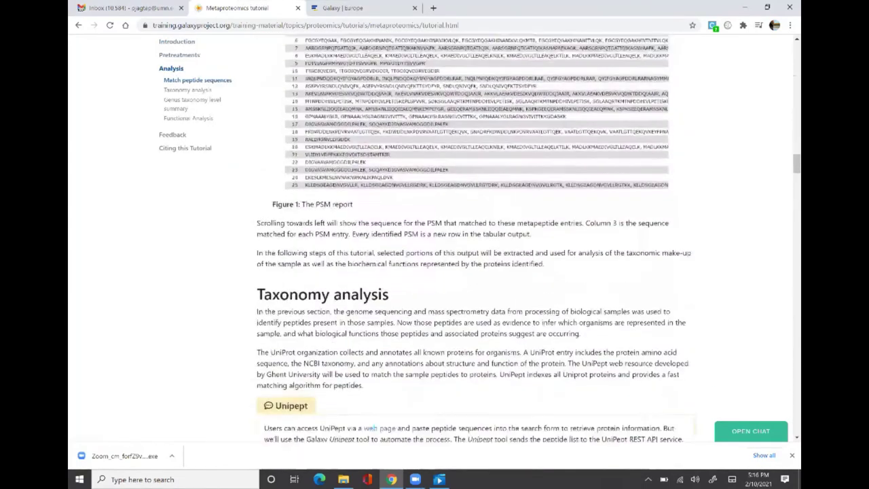
{"action": "scroll", "coordinate": [475, 237], "scroll_direction": "down", "scroll_amount": 15}
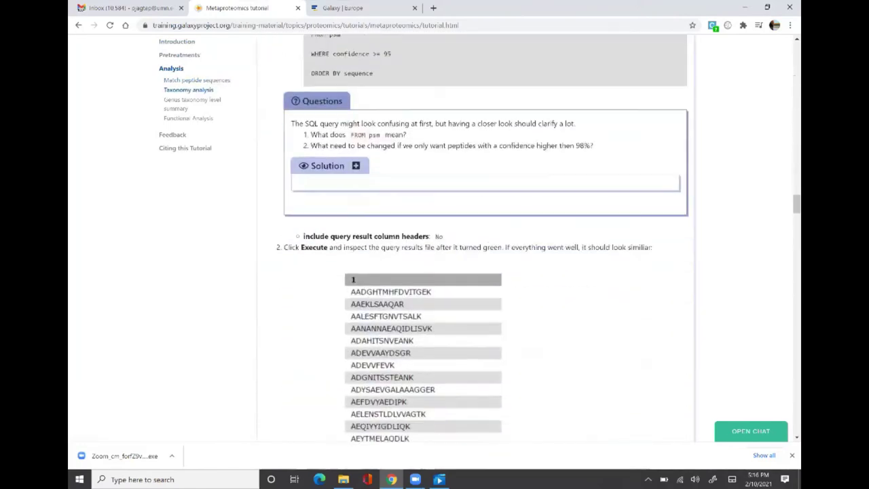
{"action": "scroll", "coordinate": [475, 237], "scroll_direction": "down", "scroll_amount": 20}
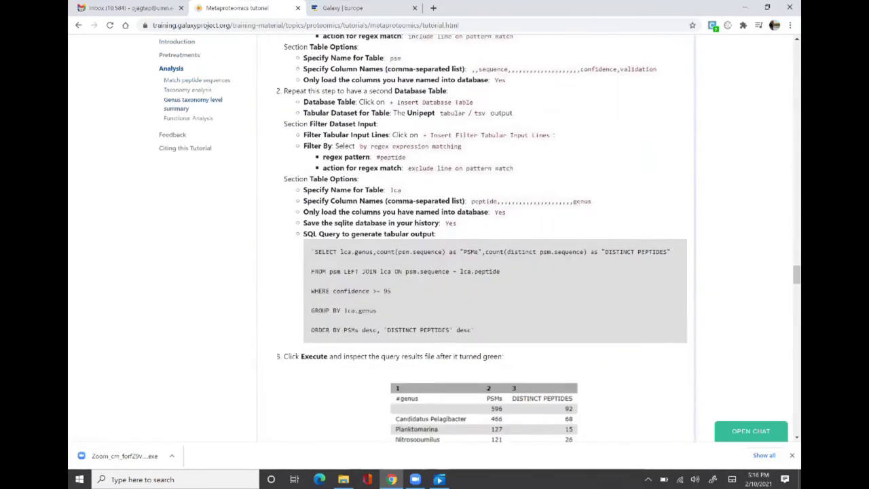
{"action": "scroll", "coordinate": [475, 238], "scroll_direction": "down", "scroll_amount": 20}
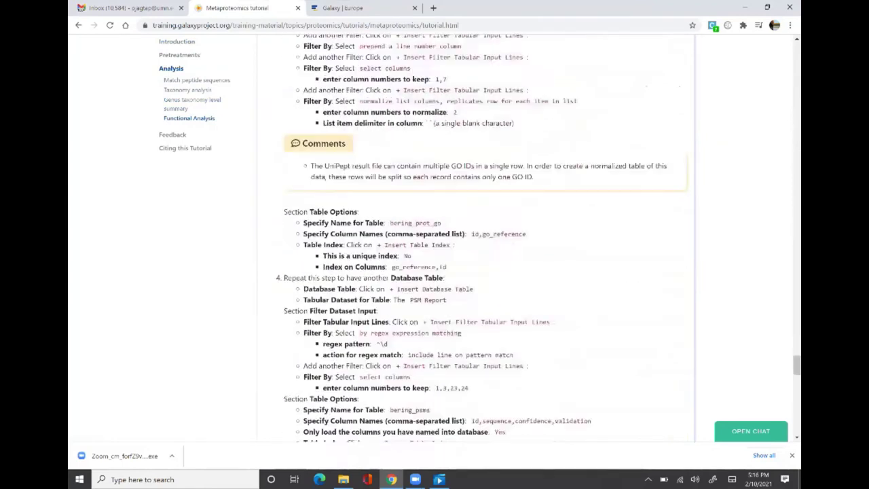
{"action": "scroll", "coordinate": [475, 238], "scroll_direction": "down", "scroll_amount": 15}
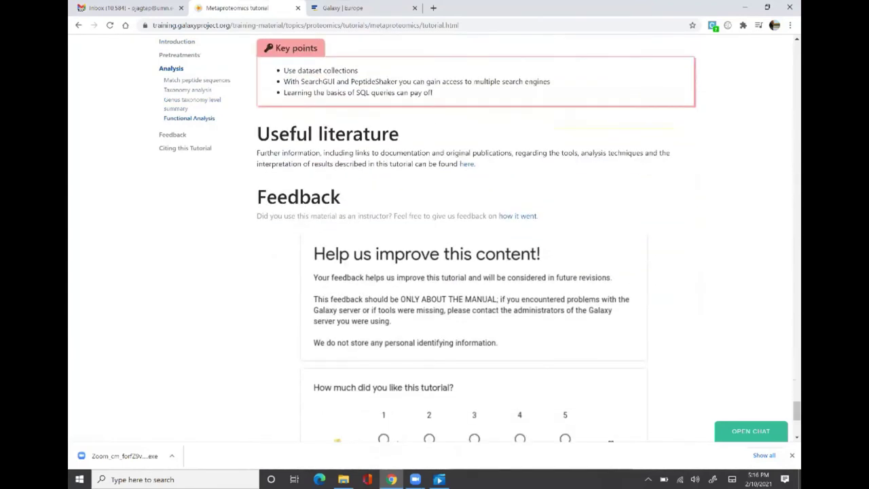
{"action": "scroll", "coordinate": [475, 238], "scroll_direction": "up", "scroll_amount": 1}
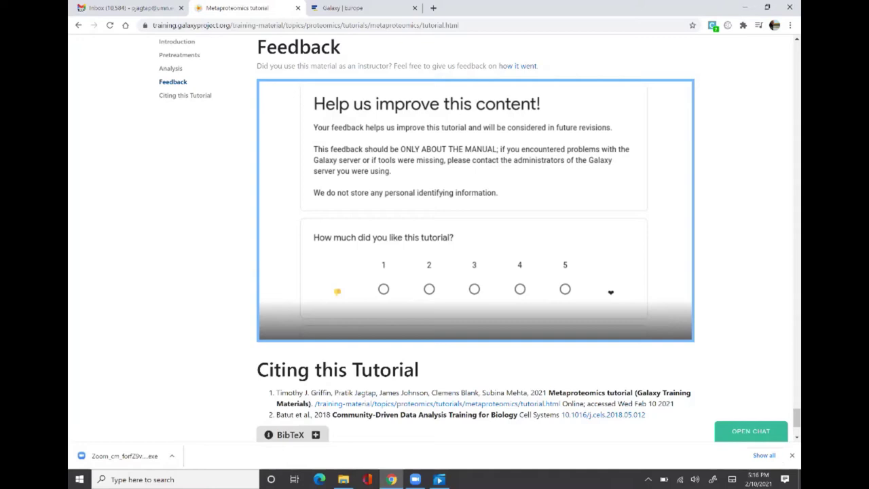
Switch to Galaxy Europe and create a new history named "Metaproteomics GTN"
{"action": "left_click", "coordinate": [333, 8]}
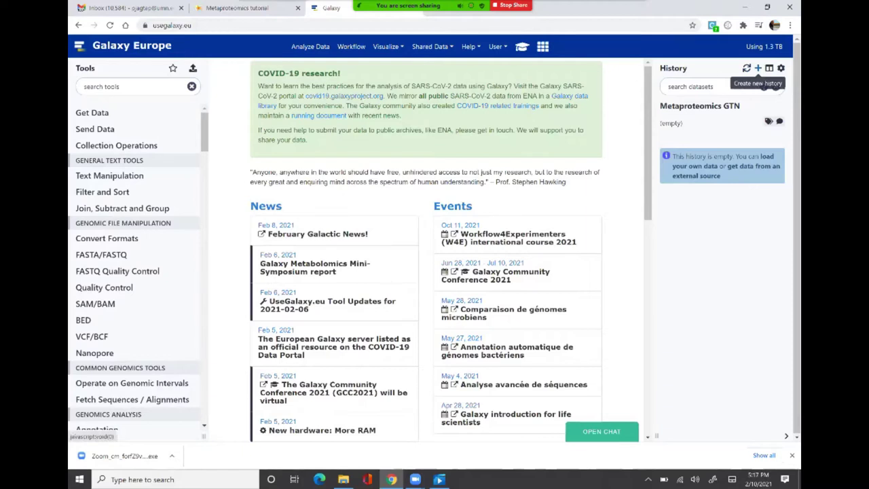
{"action": "left_click", "coordinate": [757, 67]}
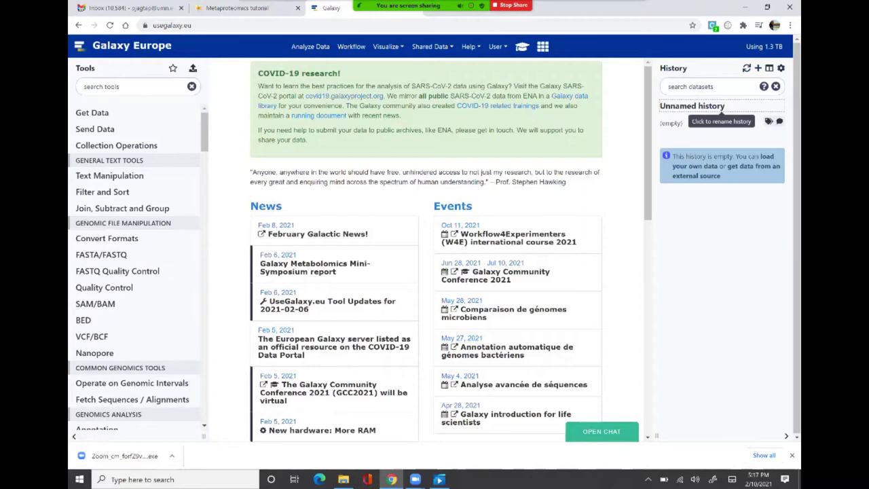
{"action": "left_click", "coordinate": [720, 107]}
{"action": "type", "text": "Meta"}
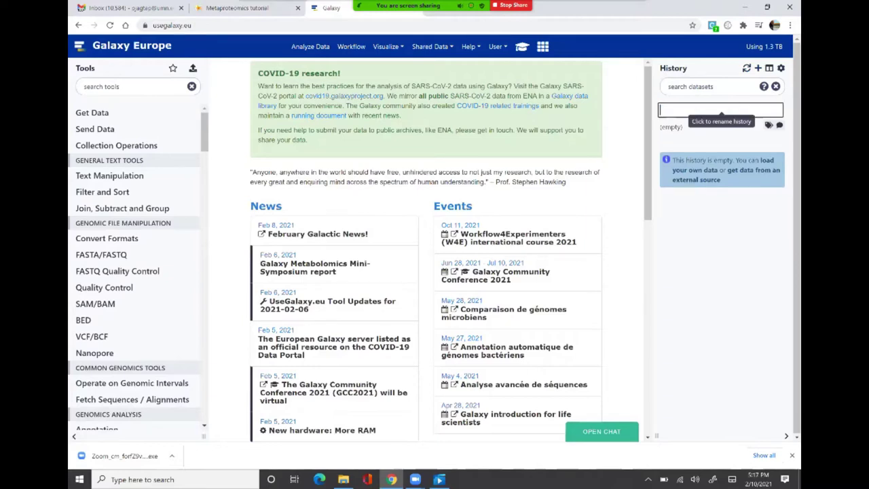
{"action": "type", "text": "proteomics GTN"}
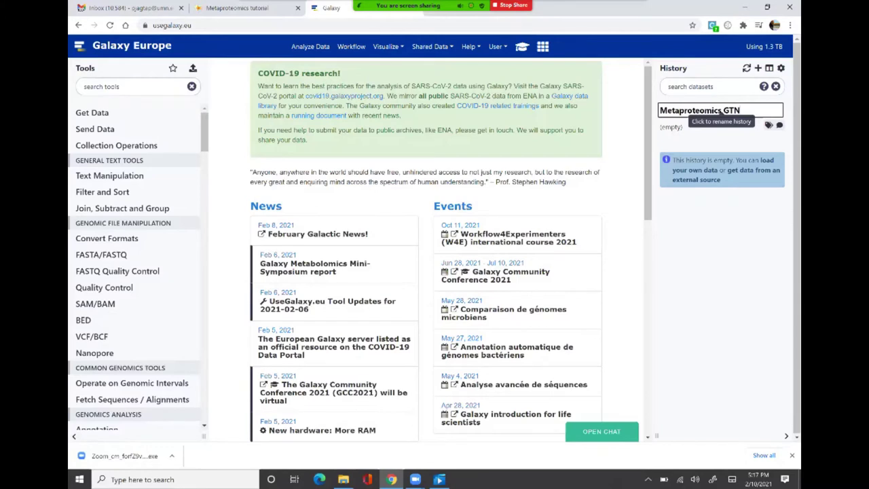
{"action": "key", "text": "Return"}
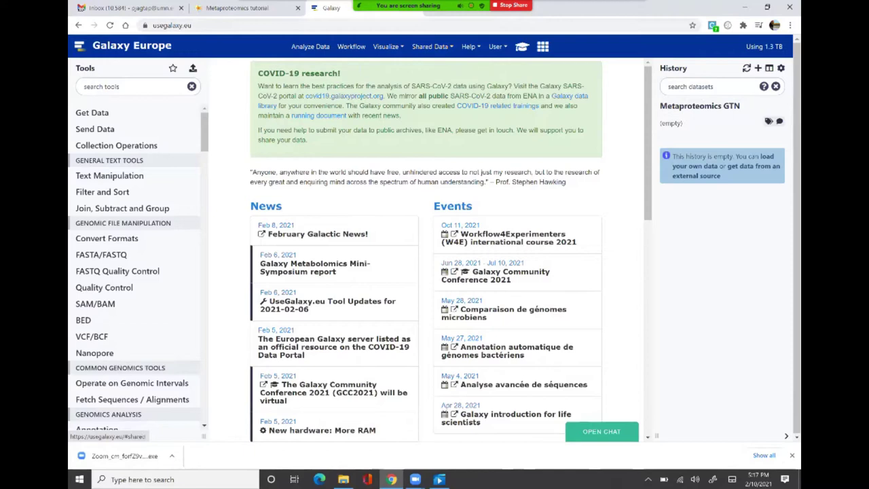
Open the shared data library folder GTN - Material / Proteomics / Metaproteomics tutorial / DOI: 10.5281/zenodo.839701
{"action": "left_click", "coordinate": [430, 46]}
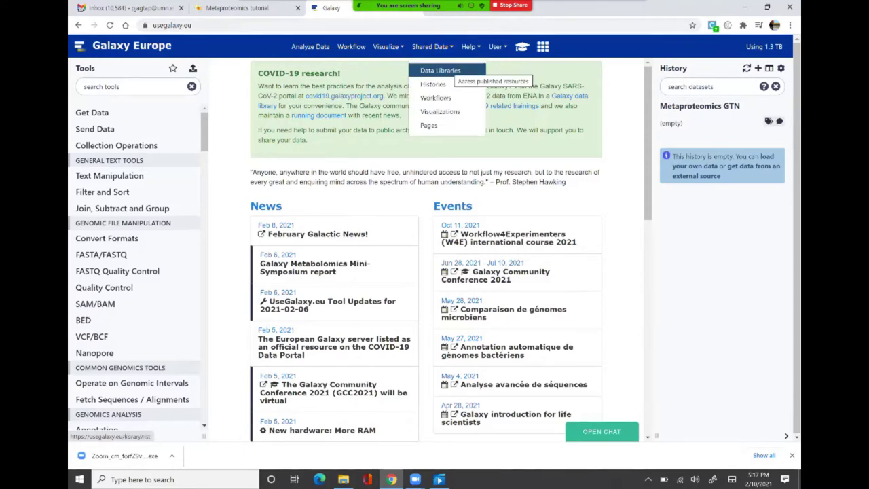
{"action": "left_click", "coordinate": [441, 71]}
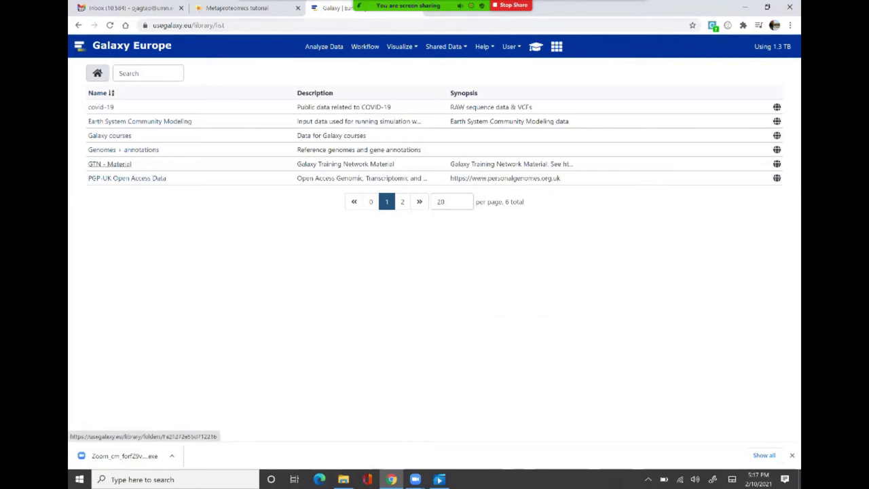
{"action": "left_click", "coordinate": [110, 163]}
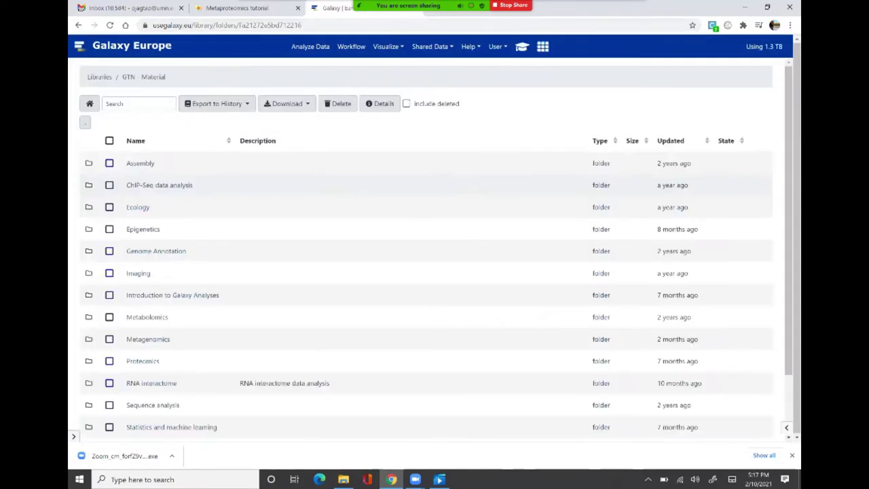
{"action": "scroll", "coordinate": [434, 204], "scroll_direction": "down", "scroll_amount": 1}
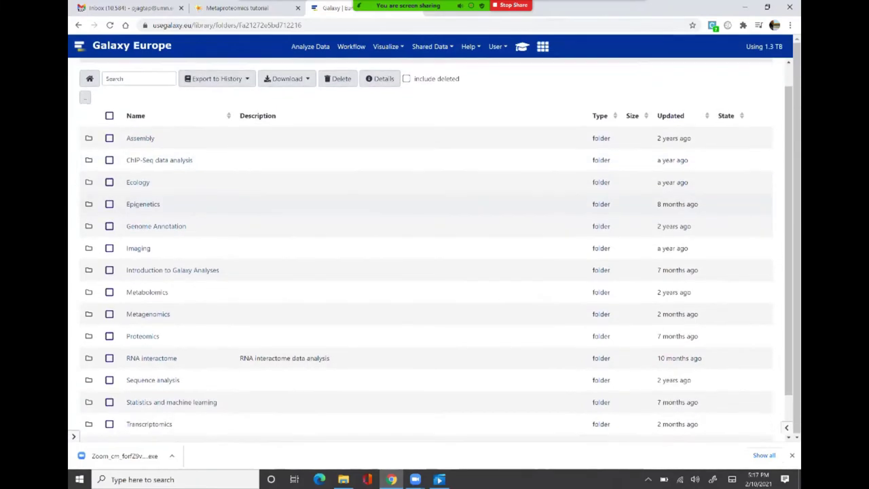
{"action": "scroll", "coordinate": [434, 251], "scroll_direction": "down", "scroll_amount": 2}
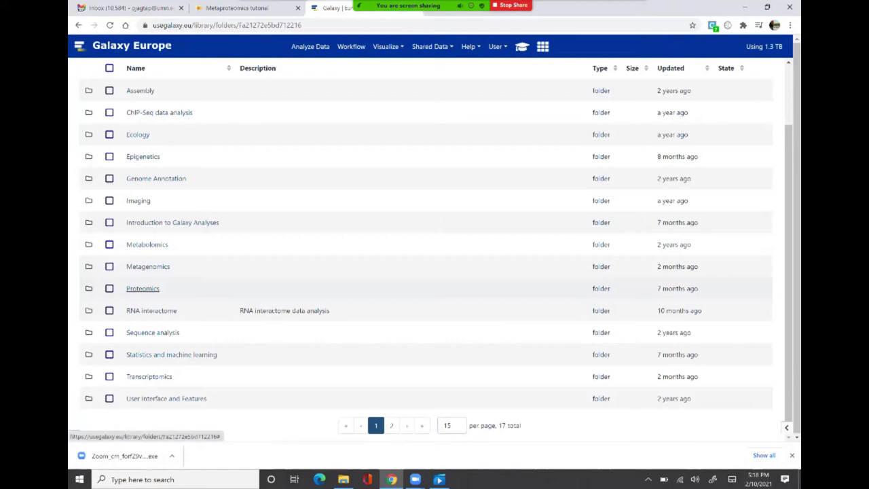
{"action": "left_click", "coordinate": [143, 288]}
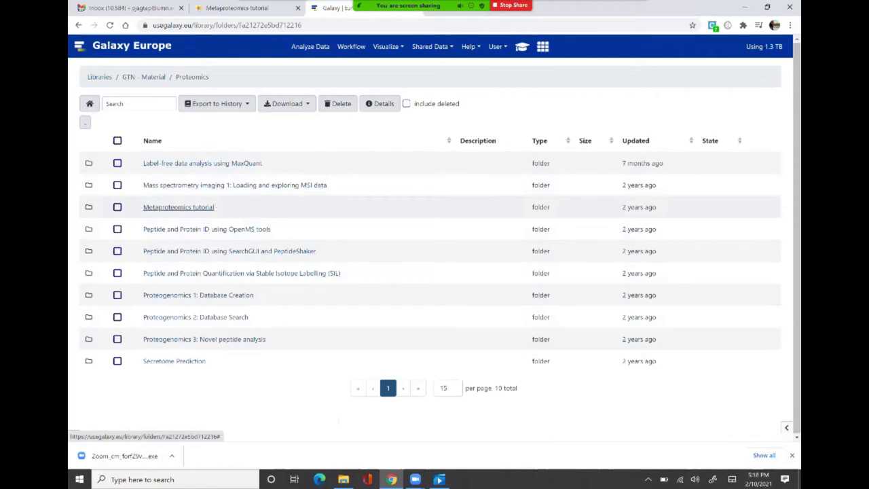
{"action": "left_click", "coordinate": [179, 207]}
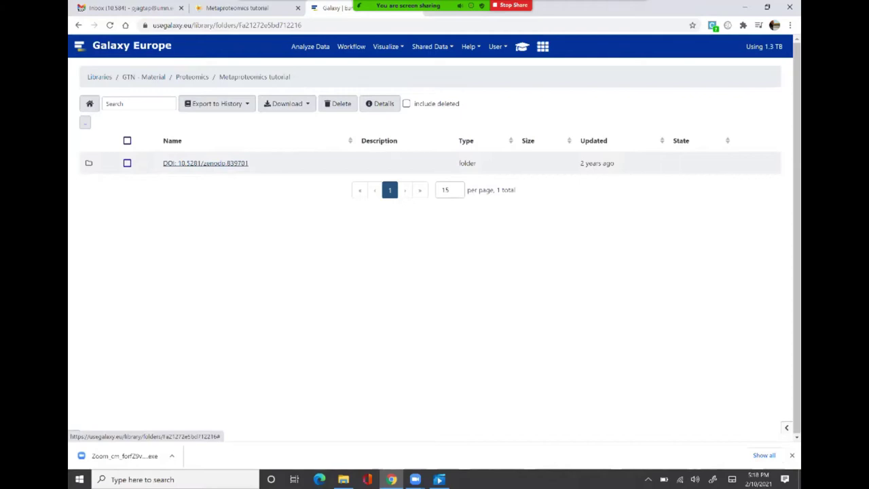
{"action": "left_click", "coordinate": [204, 163]}
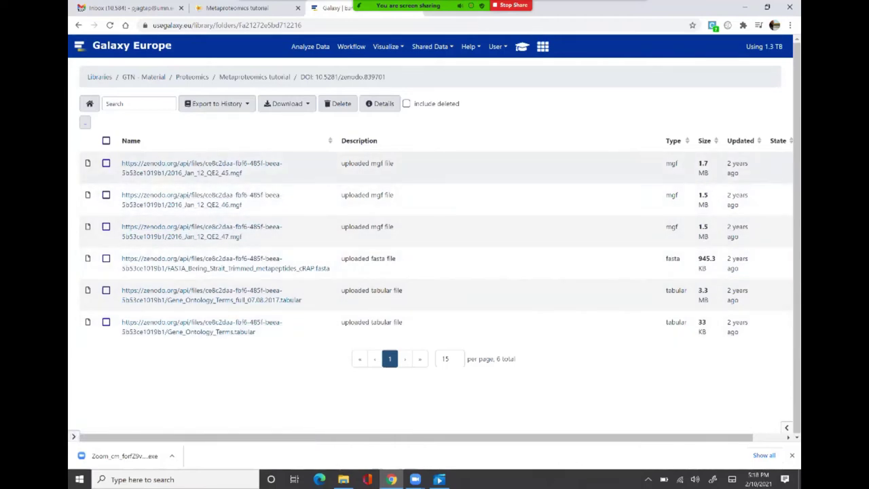
Import the three MGF files, the FASTA file and Gene_Ontology_Terms_full_07.08.2017.tabular as datasets into the Metaproteomics GTN history
{"action": "left_click", "coordinate": [106, 163]}
{"action": "left_click", "coordinate": [106, 195]}
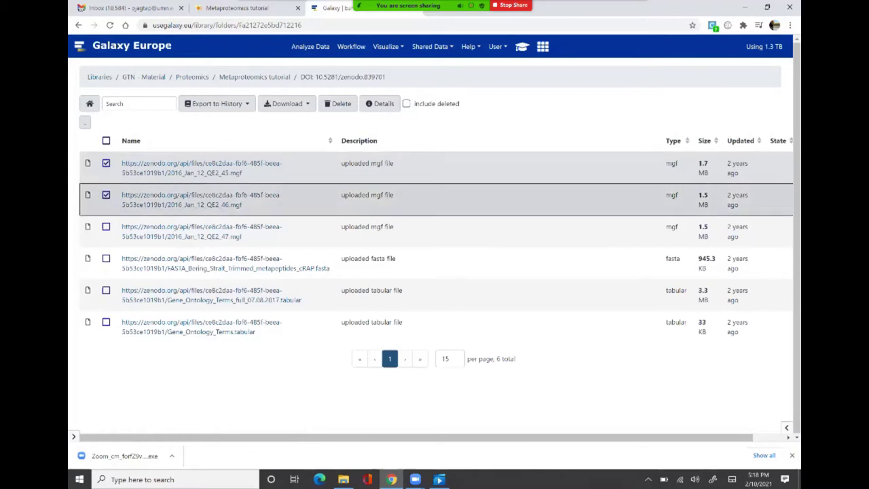
{"action": "left_click", "coordinate": [106, 226]}
{"action": "left_click", "coordinate": [106, 258]}
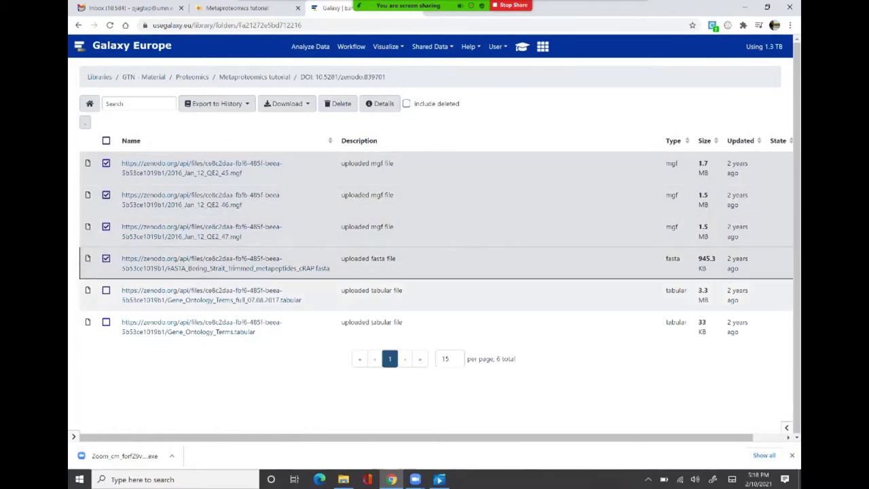
{"action": "left_click", "coordinate": [106, 289]}
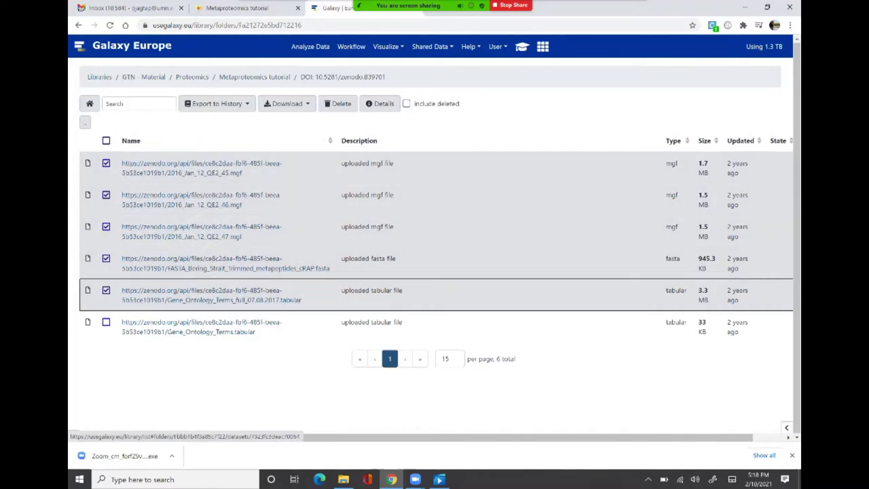
{"action": "left_click", "coordinate": [217, 103]}
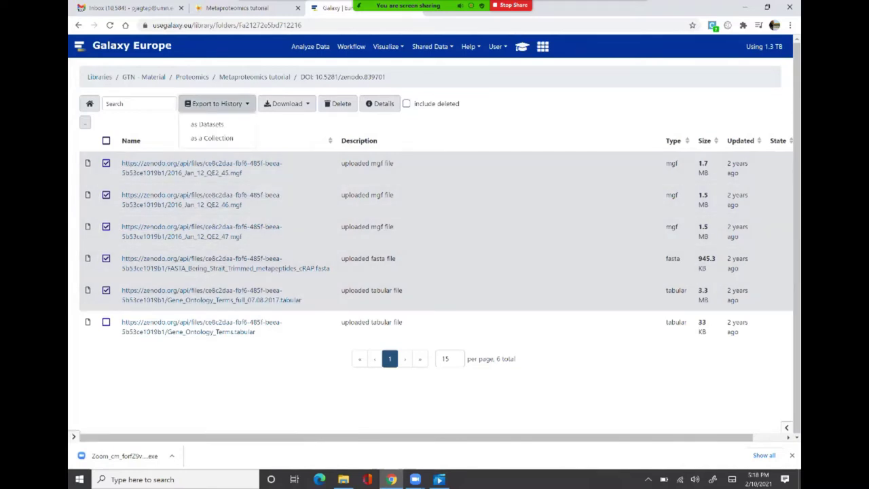
{"action": "left_click", "coordinate": [207, 124]}
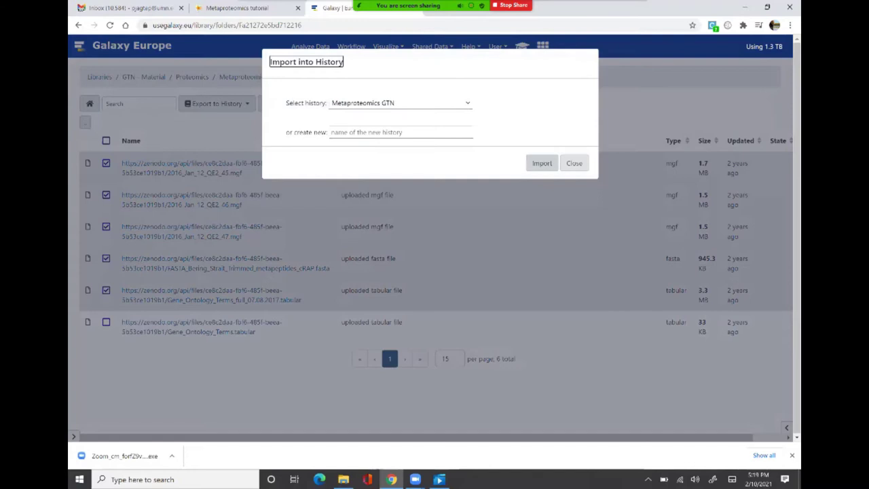
{"action": "left_click", "coordinate": [541, 163]}
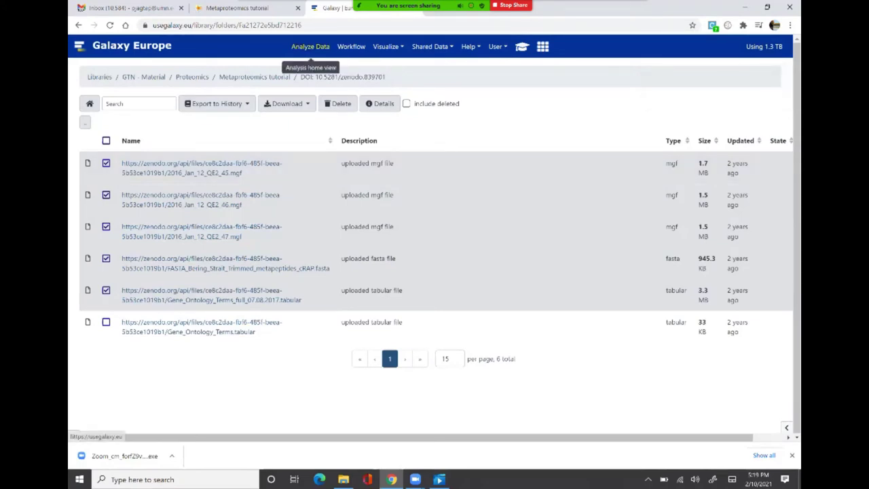
Return to the analysis view and rename dataset 1 in the history as 2016_Jan_12_QE2_45.mgf, removing the Zenodo URL prefix
{"action": "left_click", "coordinate": [310, 47]}
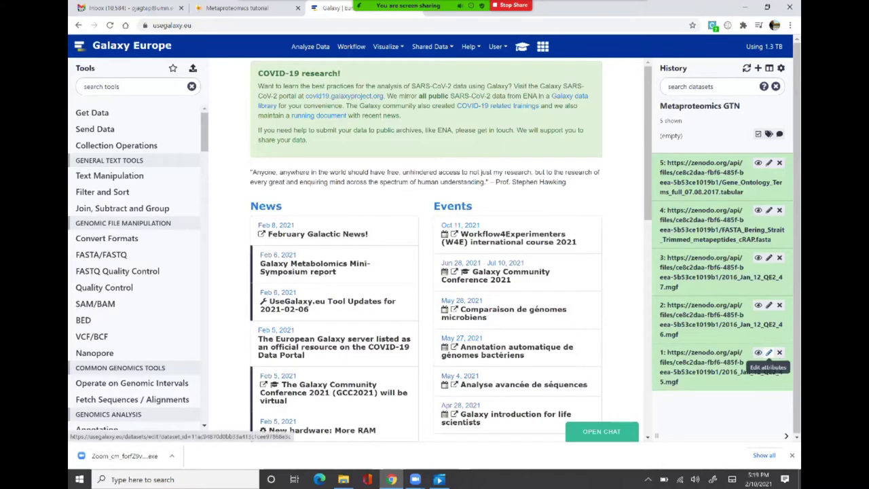
{"action": "left_click", "coordinate": [769, 353]}
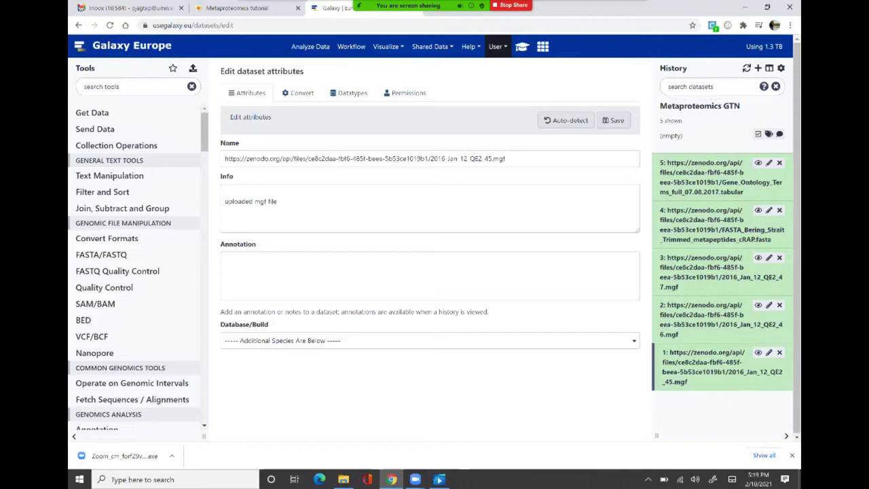
{"action": "left_click_drag", "start_coordinate": [430, 158], "coordinate": [224, 158]}
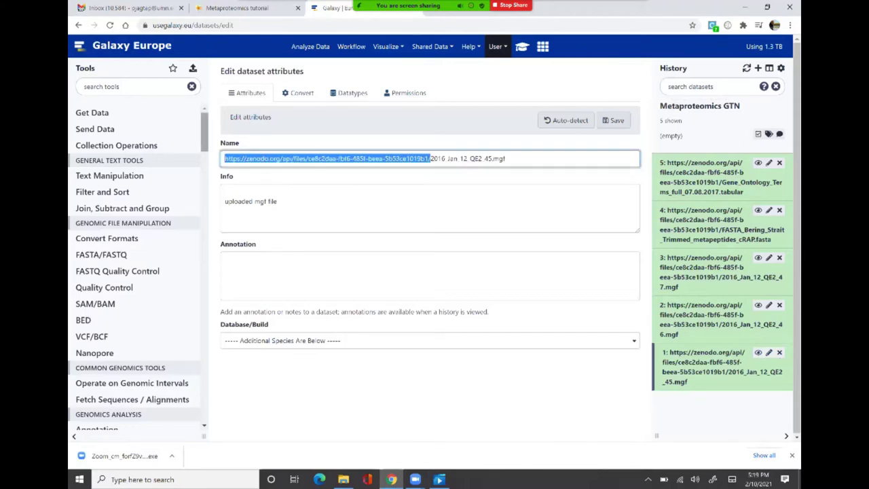
{"action": "key", "text": "BackSpace"}
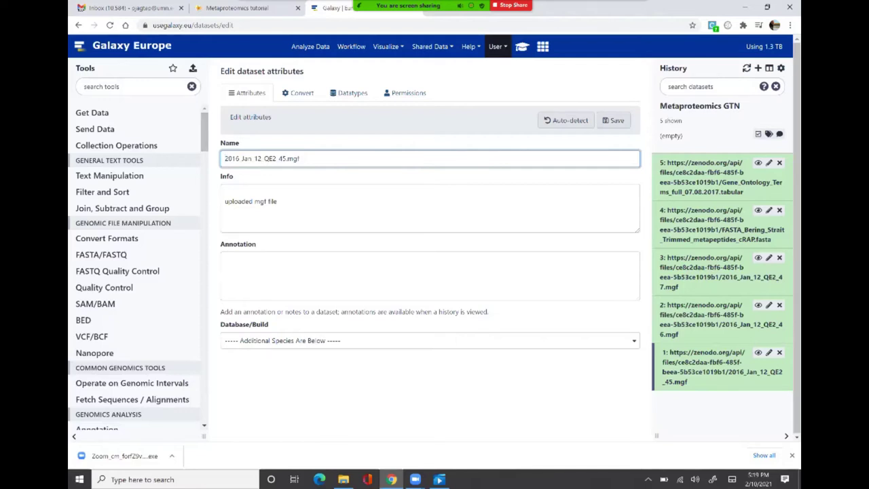
{"action": "left_click", "coordinate": [614, 120]}
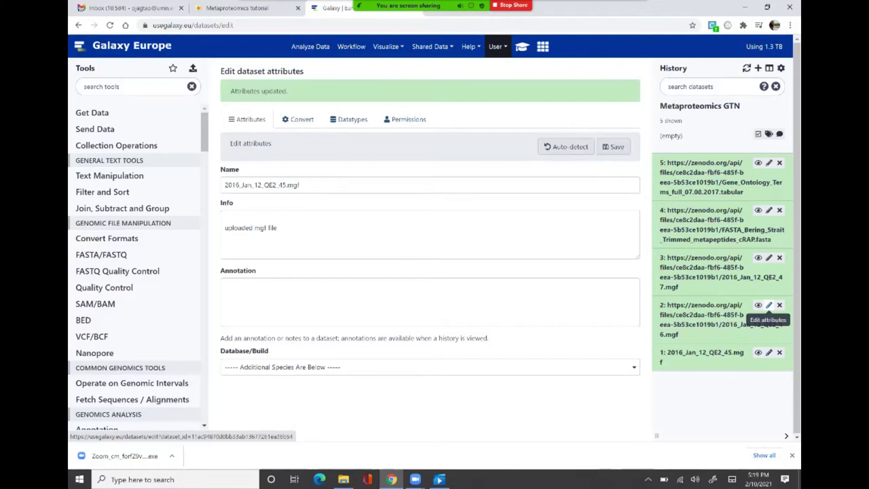
Remove the Zenodo URL prefix from dataset 2 so that it is named 2016_Jan_12_QE2_46.mgf, and save
{"action": "left_click", "coordinate": [768, 305]}
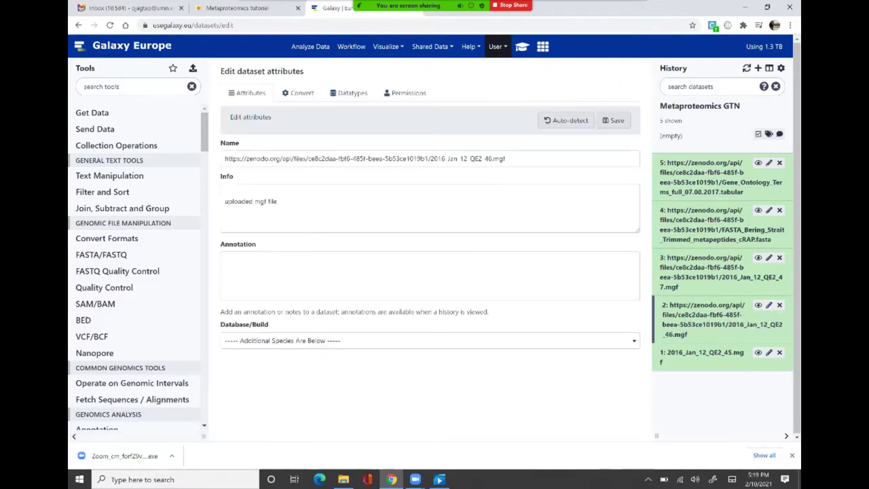
{"action": "left_click", "coordinate": [430, 158]}
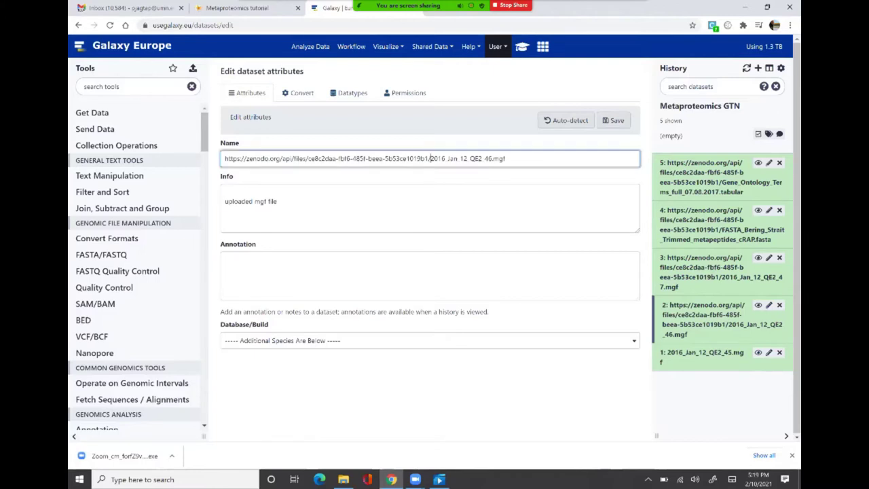
{"action": "left_click_drag", "start_coordinate": [430, 158], "coordinate": [95, 129]}
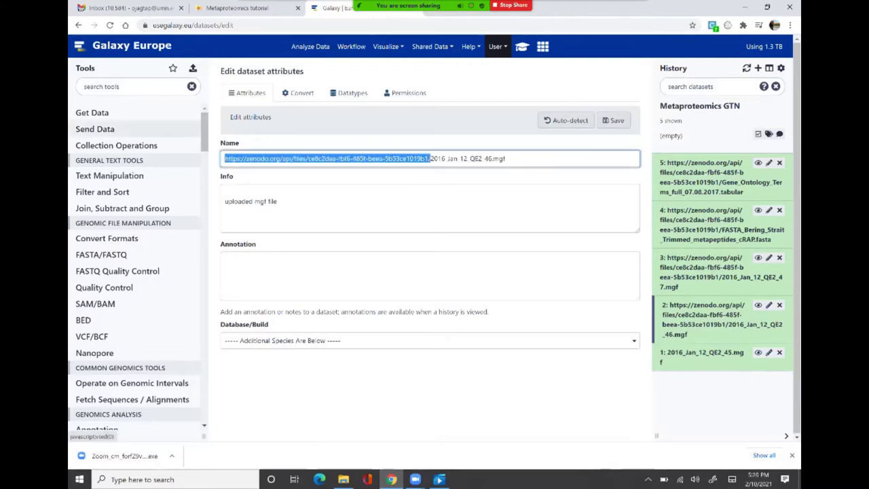
{"action": "key", "text": "BackSpace"}
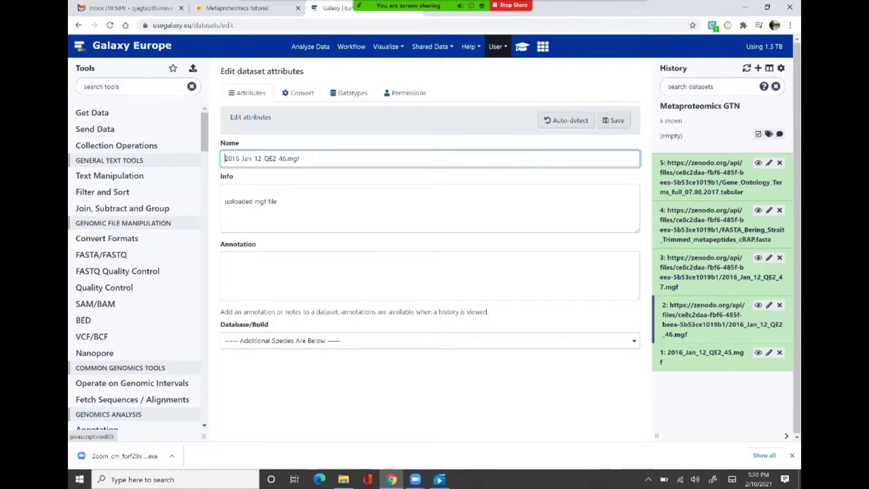
{"action": "left_click", "coordinate": [614, 120]}
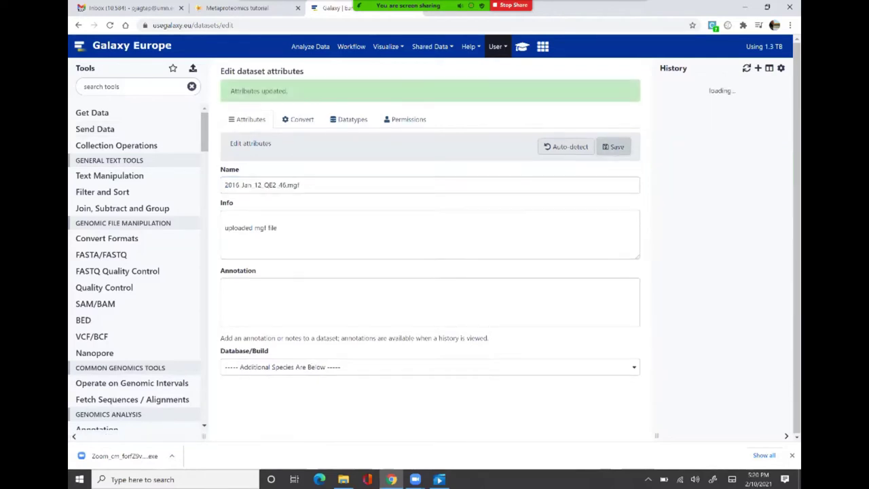
Rename dataset 3 as 2016_Jan_12_QE2_47.mgf by removing the Zenodo URL prefix, and save the attributes
{"action": "left_click", "coordinate": [768, 257]}
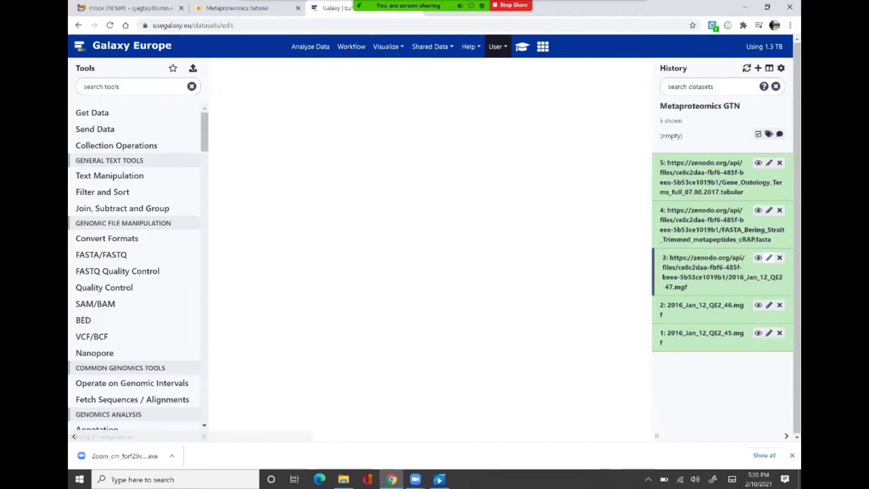
{"action": "left_click", "coordinate": [429, 158]}
{"action": "left_click_drag", "start_coordinate": [446, 158], "coordinate": [225, 158]}
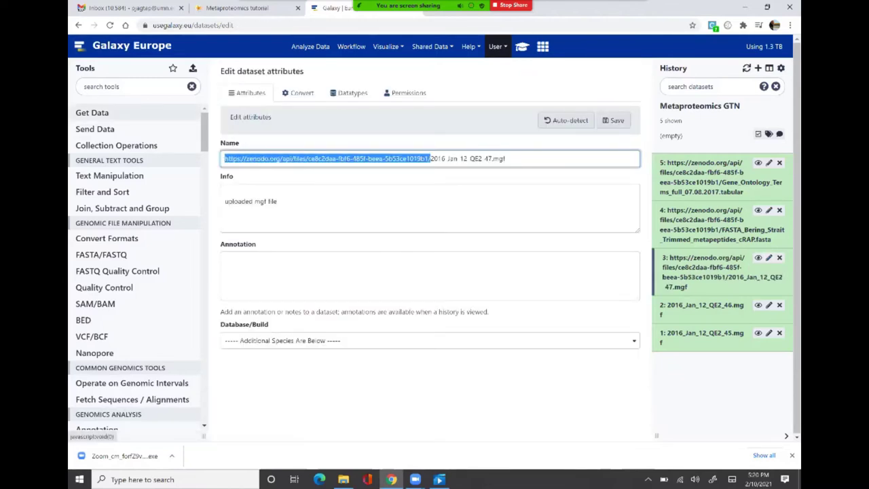
{"action": "key", "text": "BackSpace"}
{"action": "left_click", "coordinate": [615, 120]}
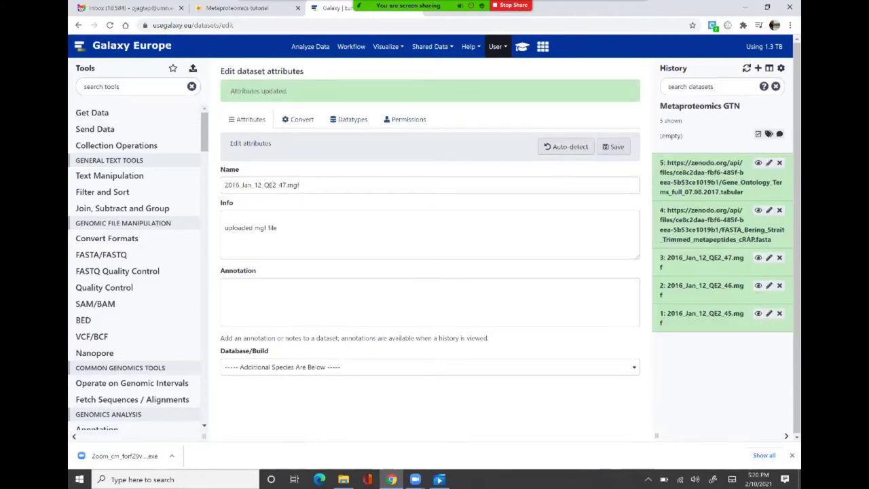
Rename the FASTA dataset as FASTA_Bering_Strait_Trimmed_metapeptides_cRAP.fasta, without the URL prefix, and save
{"action": "left_click", "coordinate": [769, 210]}
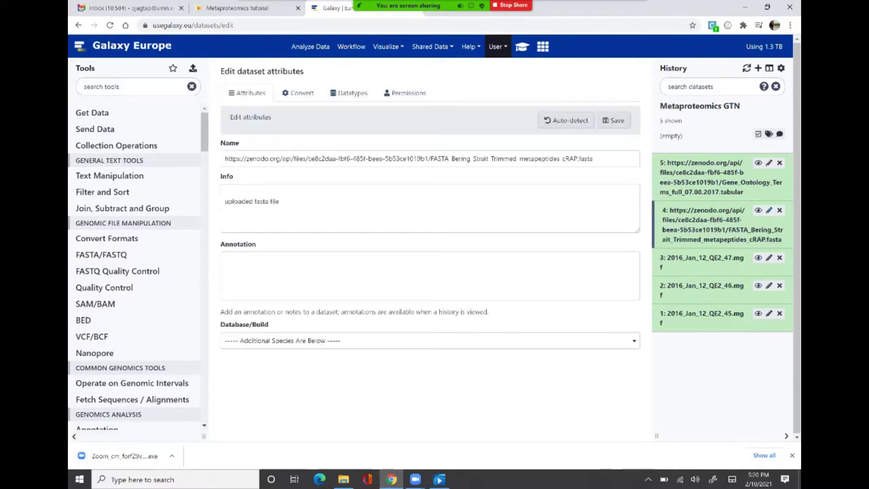
{"action": "left_click", "coordinate": [430, 158]}
{"action": "left_click_drag", "start_coordinate": [430, 158], "coordinate": [224, 158]}
{"action": "key", "text": "BackSpace"}
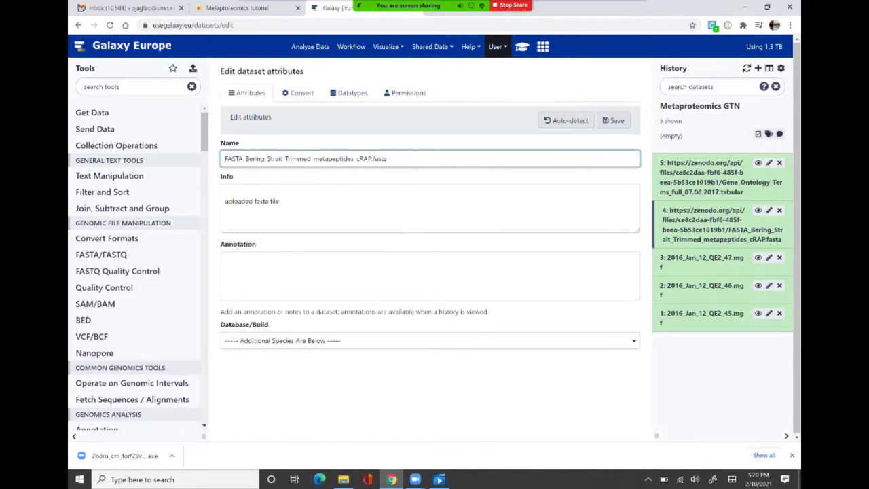
{"action": "left_click", "coordinate": [612, 120]}
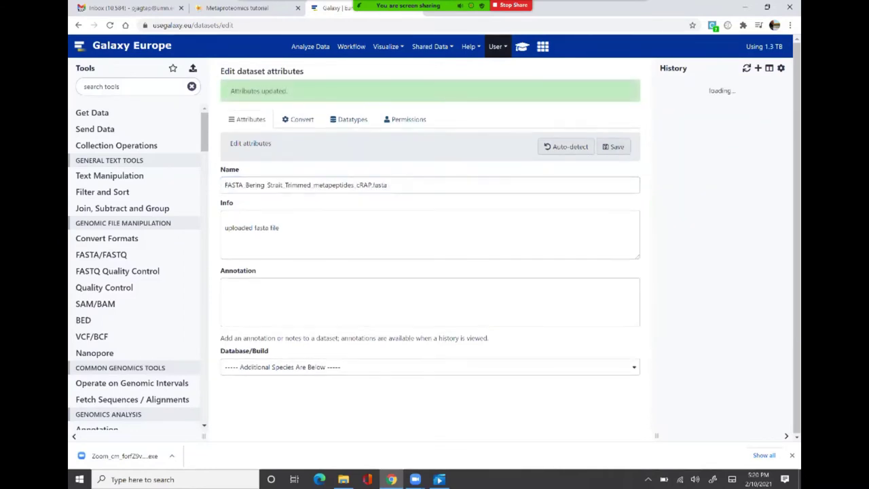
Rename the tabular dataset as Gene_Ontology_Terms_full_07.08.2017.tabular, without the URL prefix, and save
{"action": "left_click", "coordinate": [769, 163]}
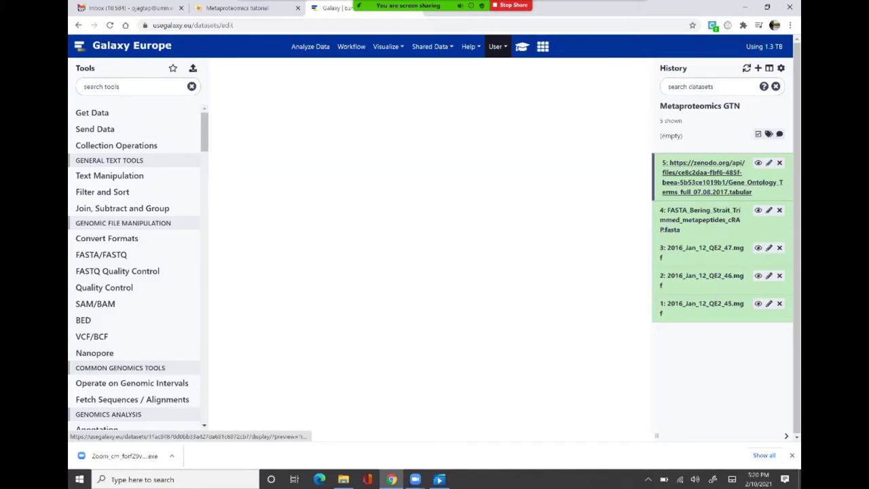
{"action": "left_click", "coordinate": [430, 158]}
{"action": "left_click_drag", "start_coordinate": [431, 158], "coordinate": [223, 158]}
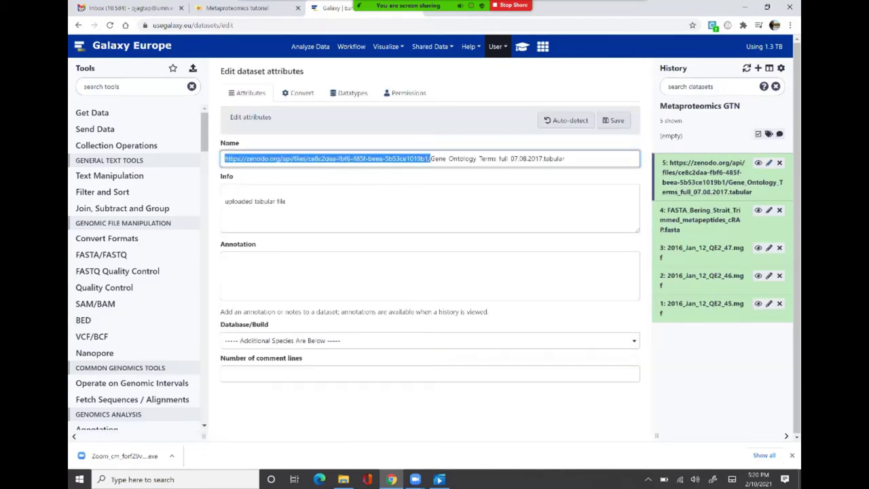
{"action": "key", "text": "BackSpace"}
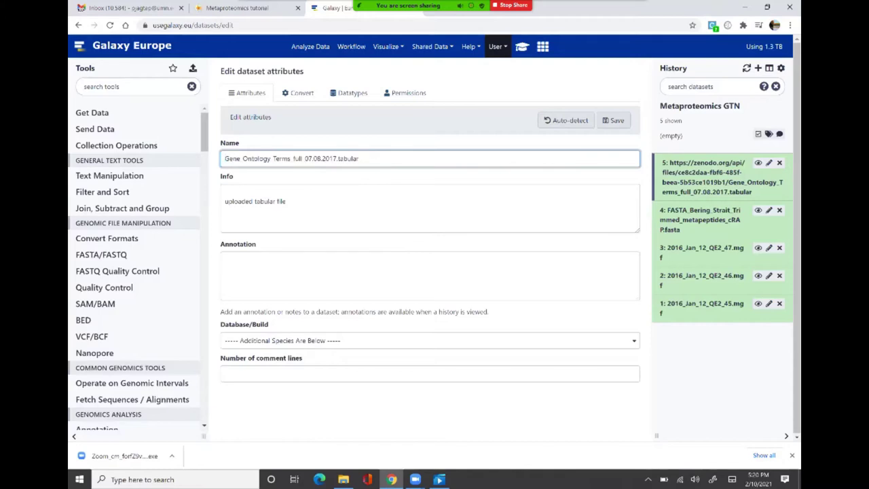
{"action": "left_click", "coordinate": [613, 121]}
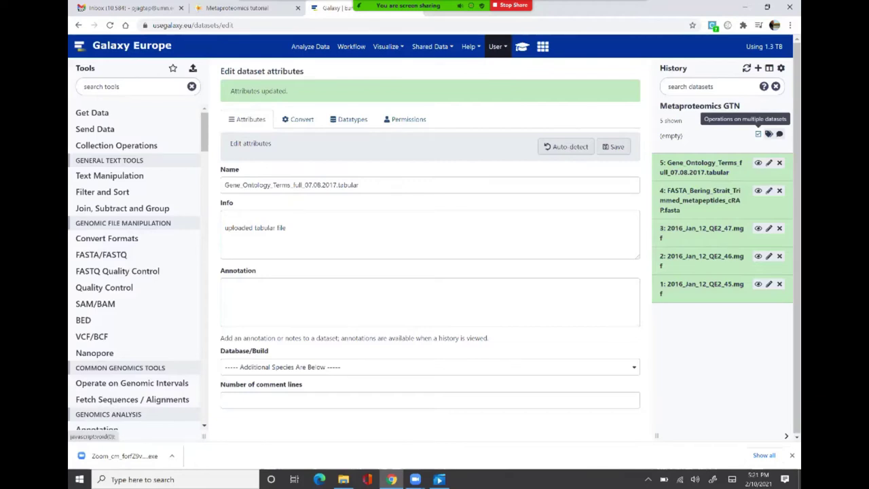
Build a dataset list named "Bering Strait MGFs" from the three MGF datasets and leave the multiple-dataset selection mode
{"action": "left_click", "coordinate": [758, 134]}
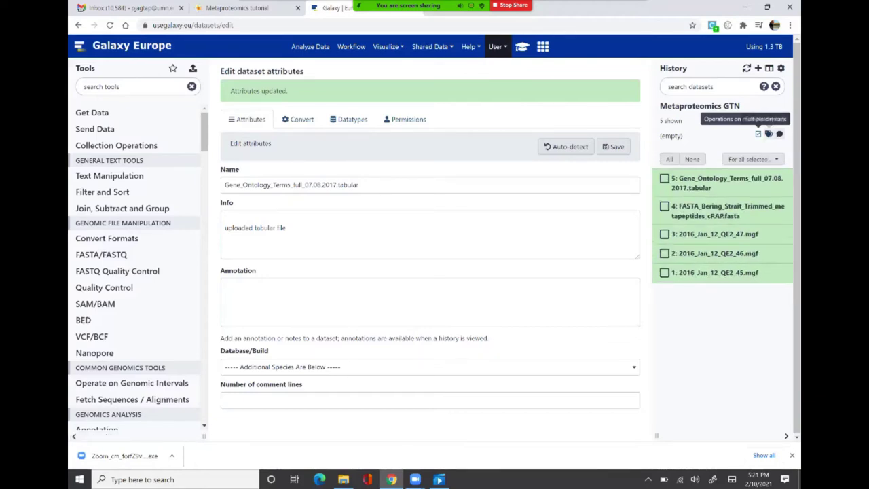
{"action": "left_click", "coordinate": [664, 272]}
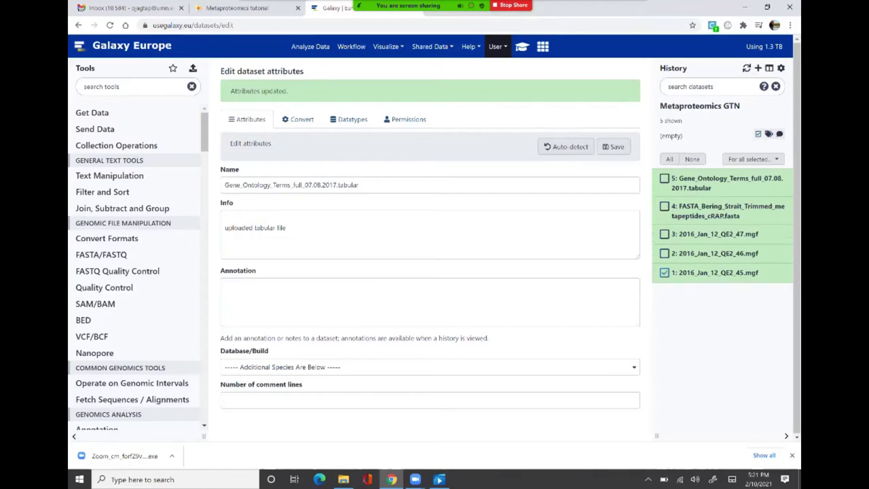
{"action": "left_click", "coordinate": [663, 233]}
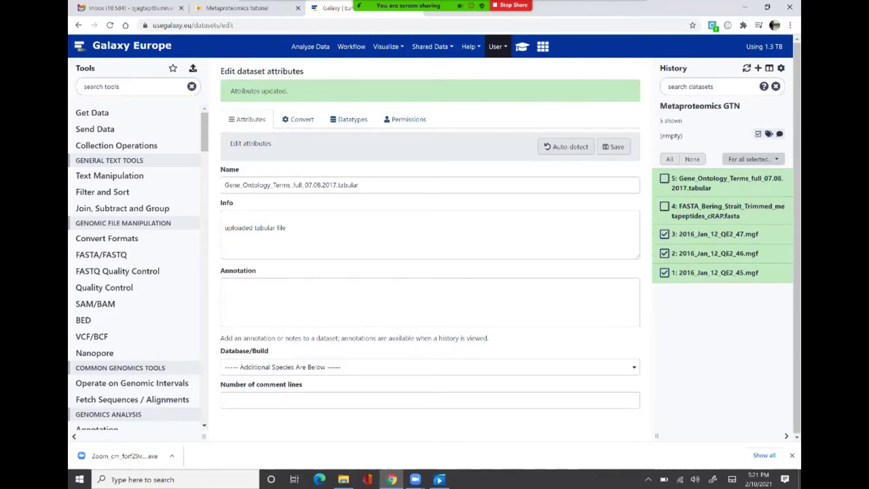
{"action": "left_click", "coordinate": [750, 159]}
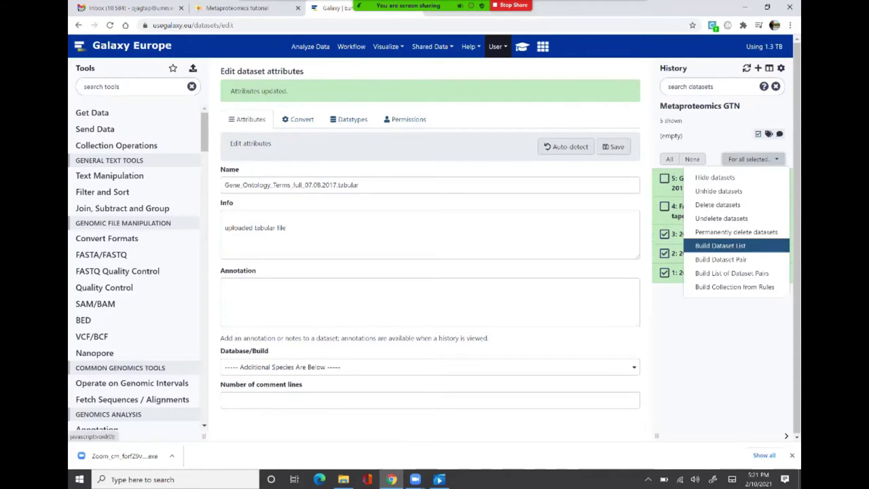
{"action": "left_click", "coordinate": [719, 245]}
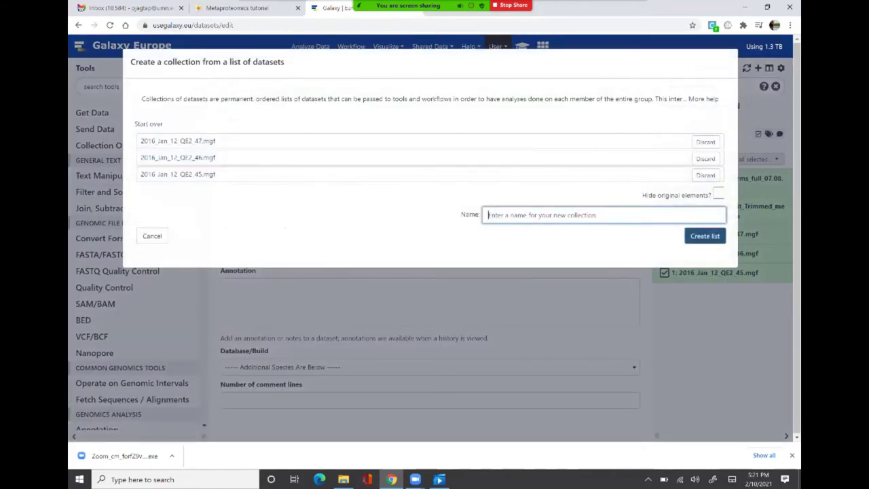
{"action": "type", "text": "Bering Stait MGFs"}
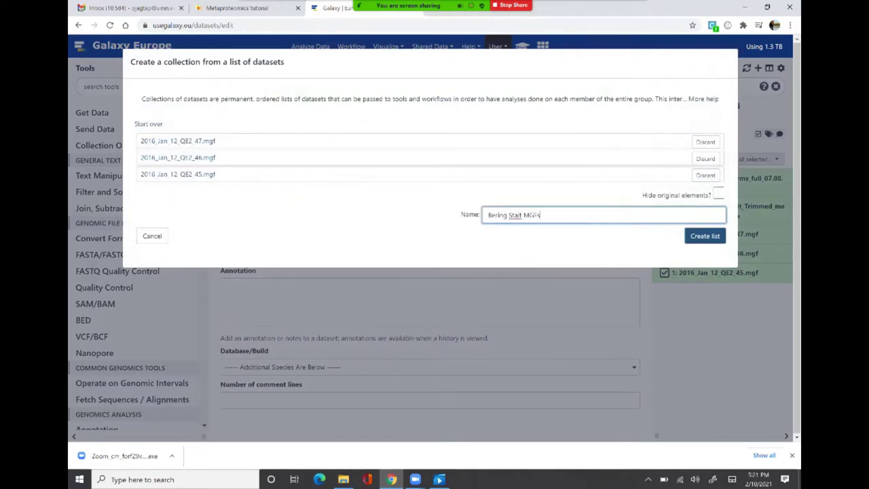
{"action": "left_click", "coordinate": [514, 214]}
{"action": "type", "text": "r"}
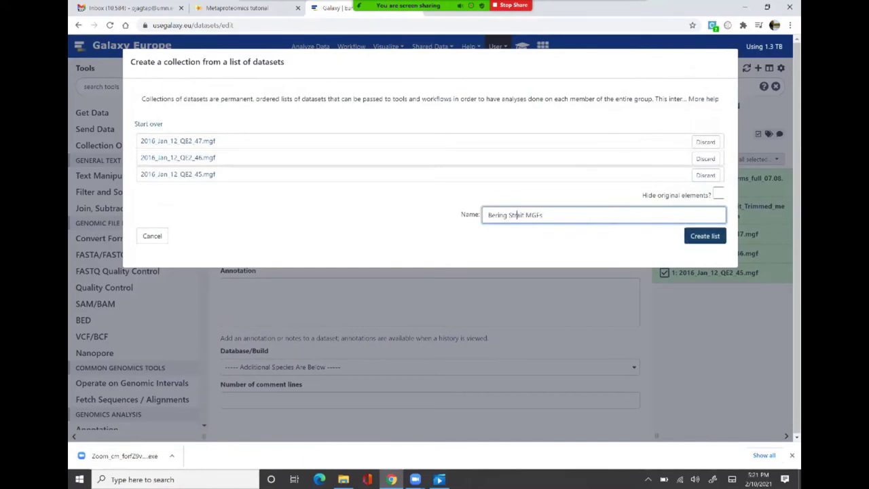
{"action": "key", "text": "ctrl+a"}
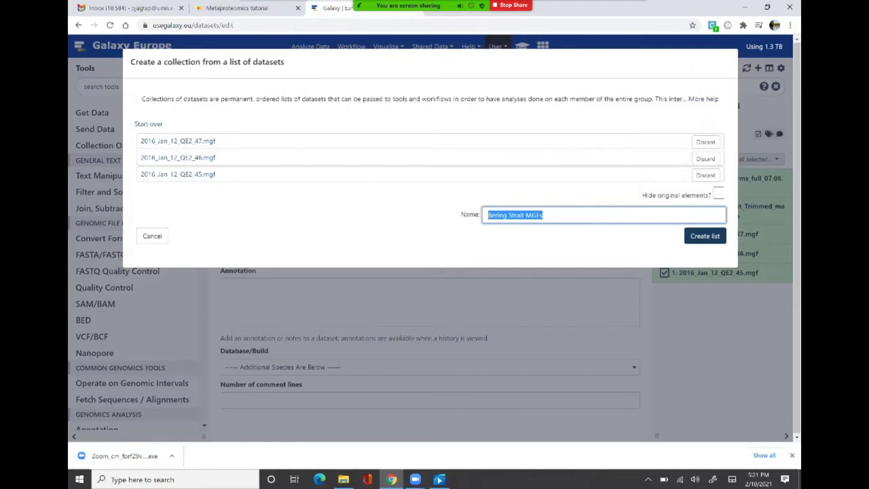
{"action": "key", "text": "Return"}
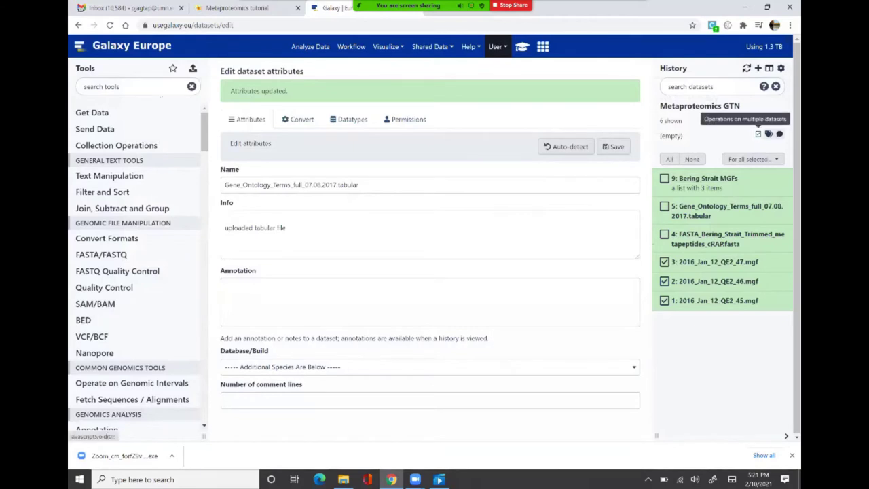
{"action": "left_click", "coordinate": [758, 134]}
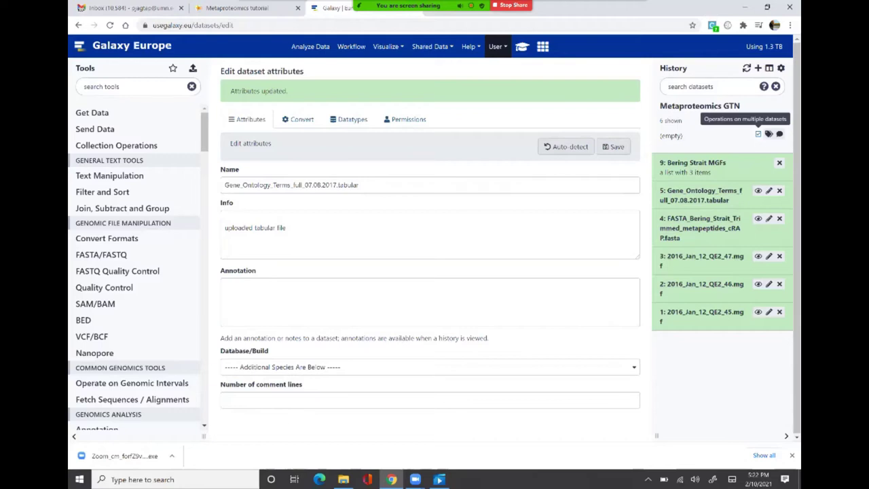
{"action": "left_click", "coordinate": [631, 12]}
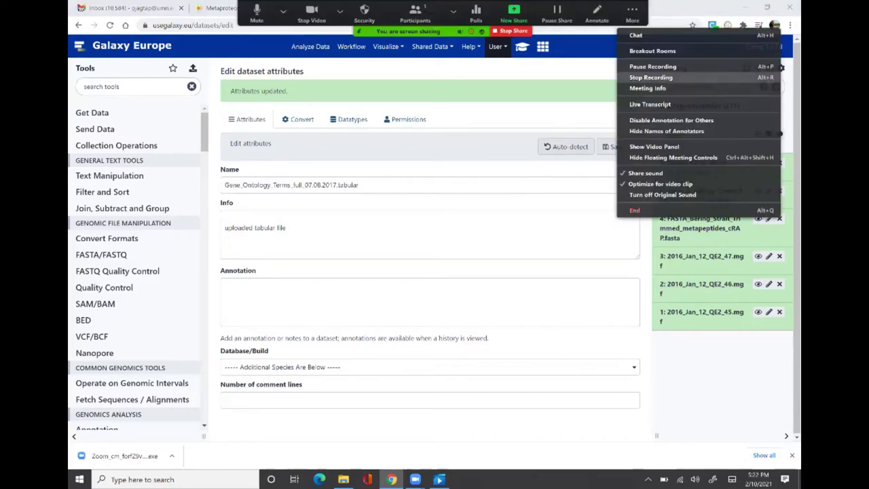
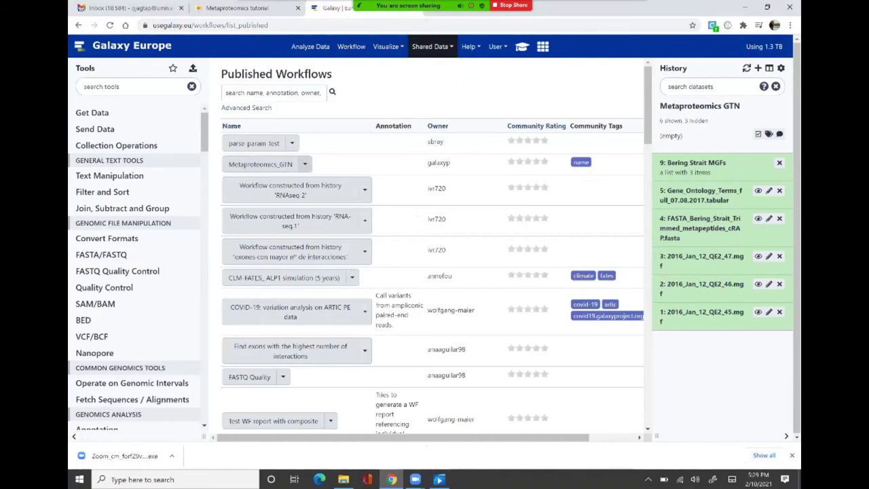
Import the published workflow Metaproteomics_GTN owned by galaxyp and open the list of own workflows to start using it
{"action": "left_click", "coordinate": [260, 163]}
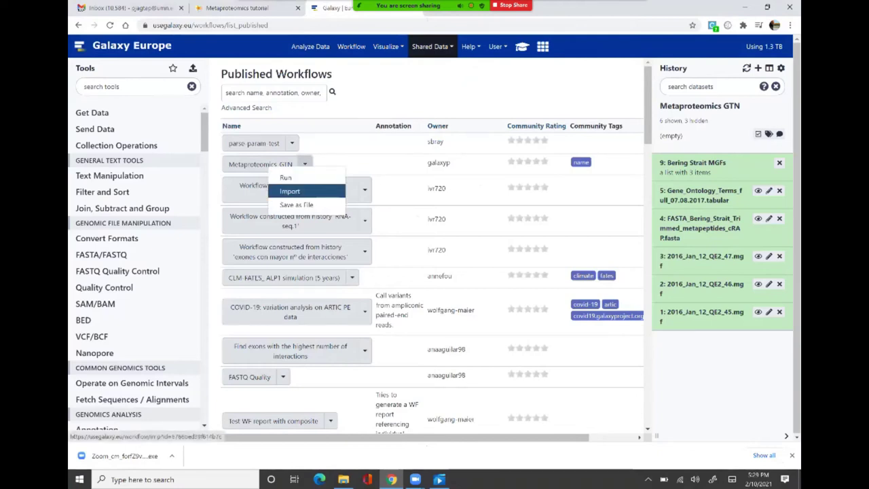
{"action": "left_click", "coordinate": [289, 190]}
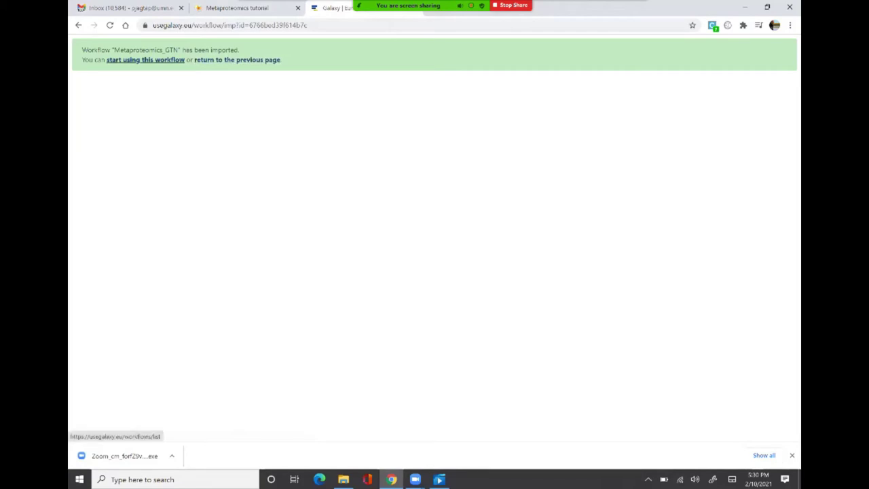
{"action": "left_click", "coordinate": [145, 59]}
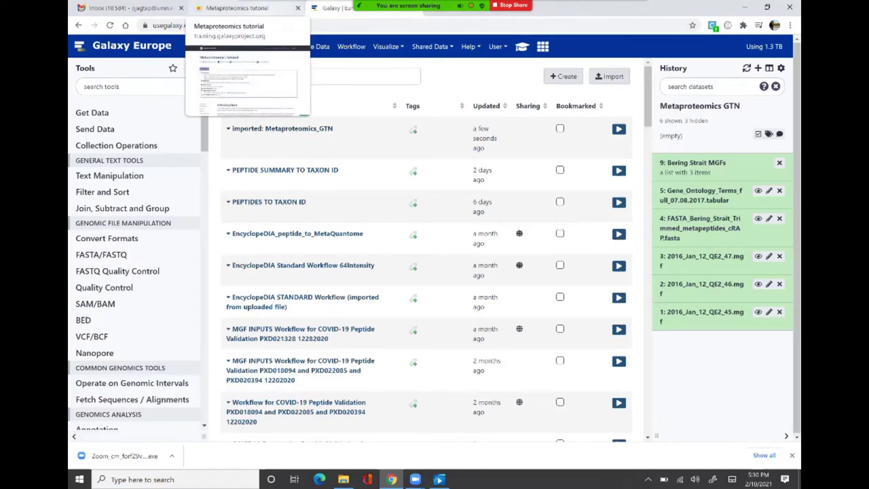
Download workflow.ga from the Workflows supporting material of the Metaproteomics tutorial
{"action": "left_click", "coordinate": [236, 8]}
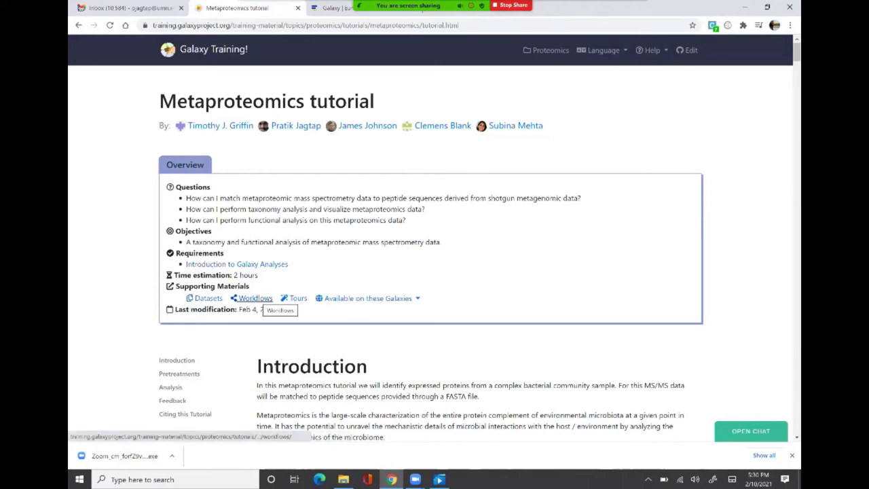
{"action": "left_click", "coordinate": [257, 298]}
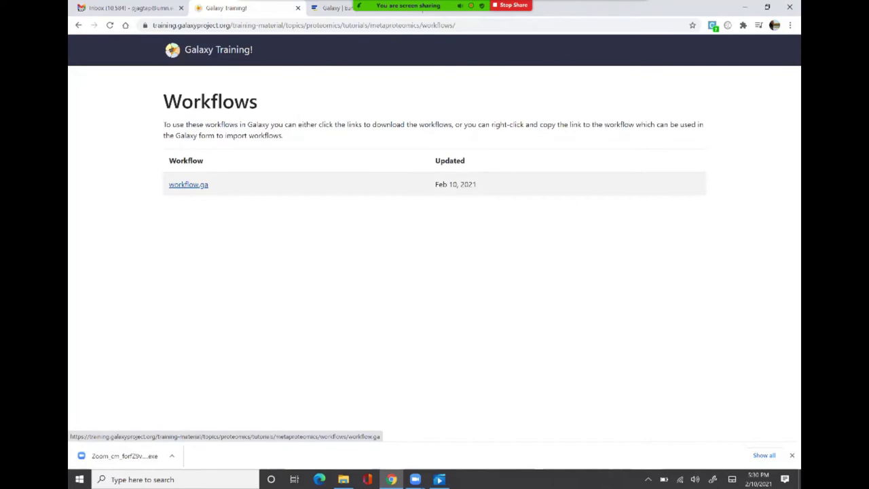
{"action": "left_click", "coordinate": [188, 184]}
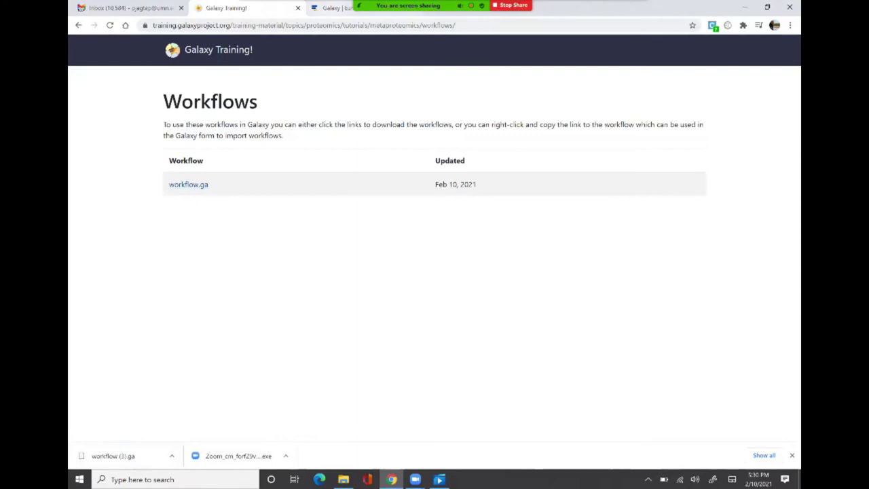
Import the downloaded file workflow (3).ga from the Downloads folder into Galaxy Europe as a new workflow
{"action": "left_click", "coordinate": [331, 8]}
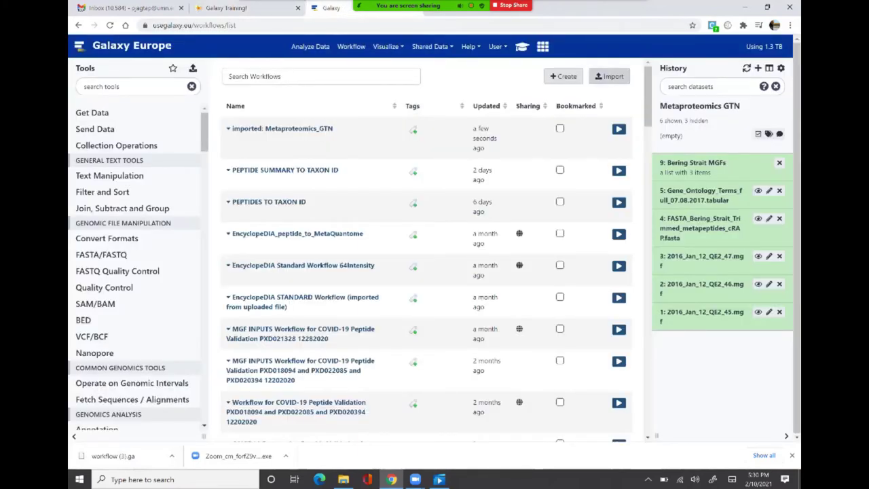
{"action": "left_click", "coordinate": [609, 76]}
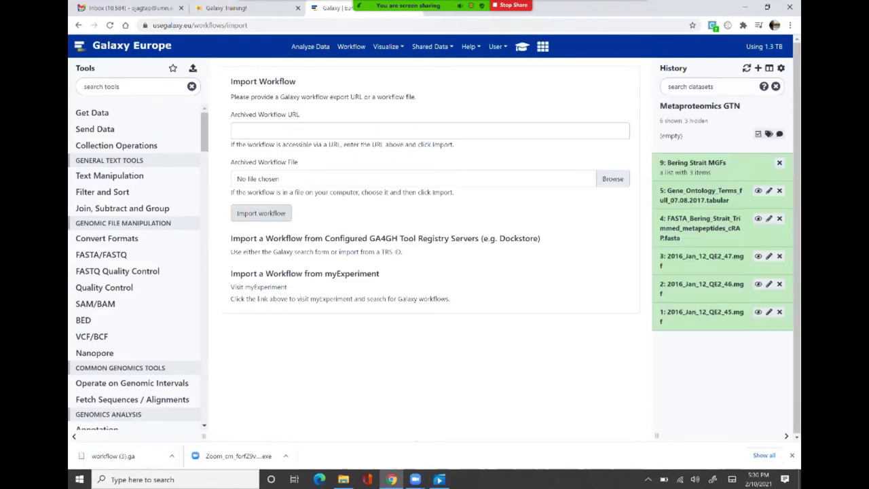
{"action": "left_click", "coordinate": [612, 178]}
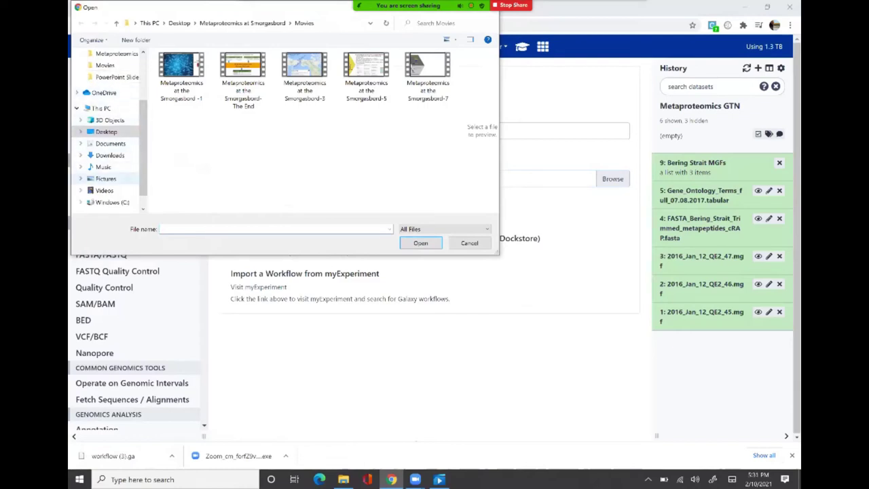
{"action": "left_click", "coordinate": [109, 154]}
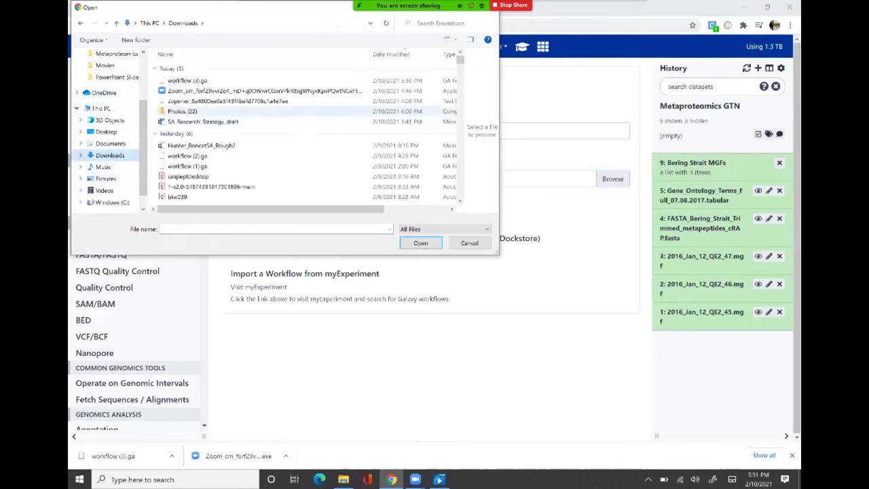
{"action": "left_click", "coordinate": [188, 80]}
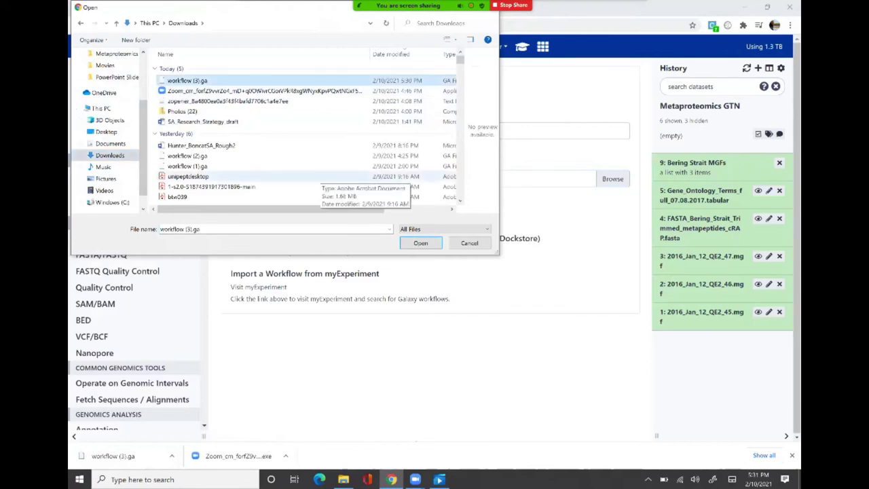
{"action": "left_click", "coordinate": [420, 243]}
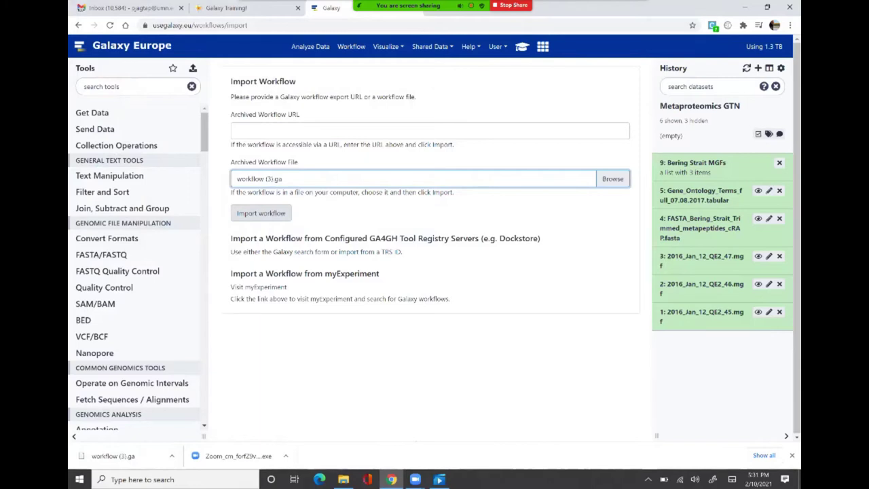
{"action": "left_click", "coordinate": [261, 214]}
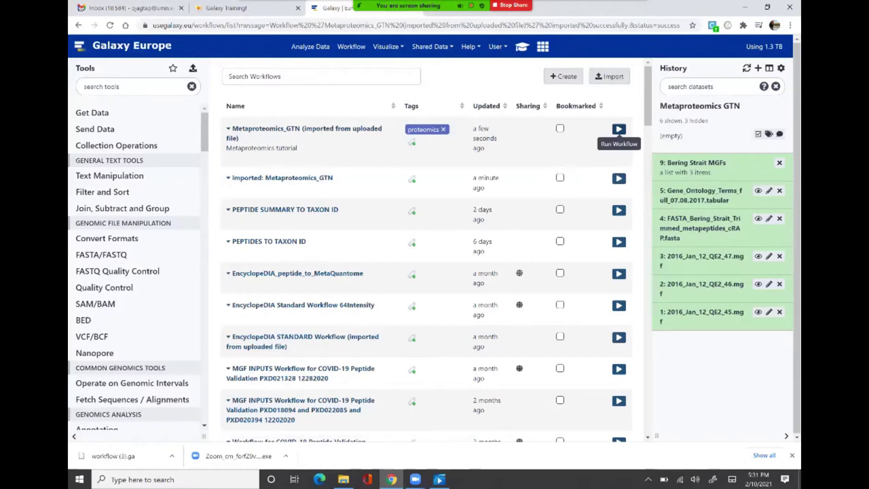
Open the run form of Metaproteomics_GTN (imported from uploaded file) and review its input datasets and tool steps
{"action": "left_click", "coordinate": [618, 129]}
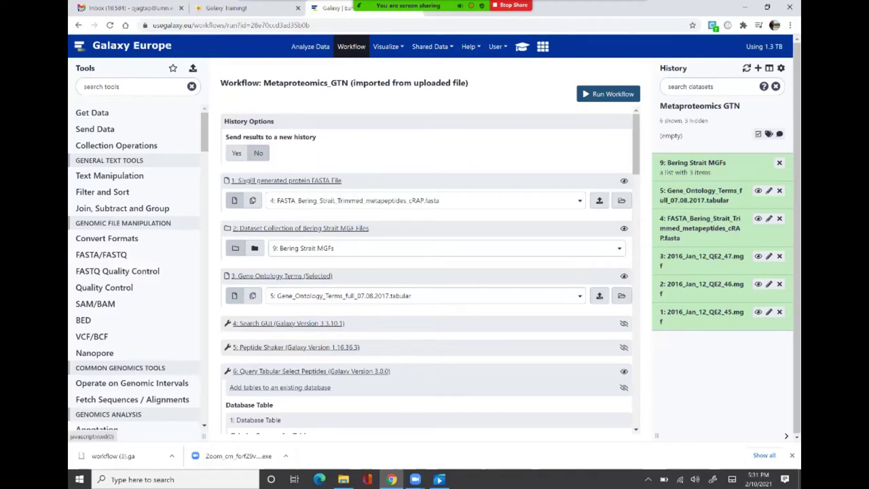
{"action": "scroll", "coordinate": [427, 272], "scroll_direction": "down", "scroll_amount": 1}
{"action": "scroll", "coordinate": [428, 271], "scroll_direction": "down", "scroll_amount": 3}
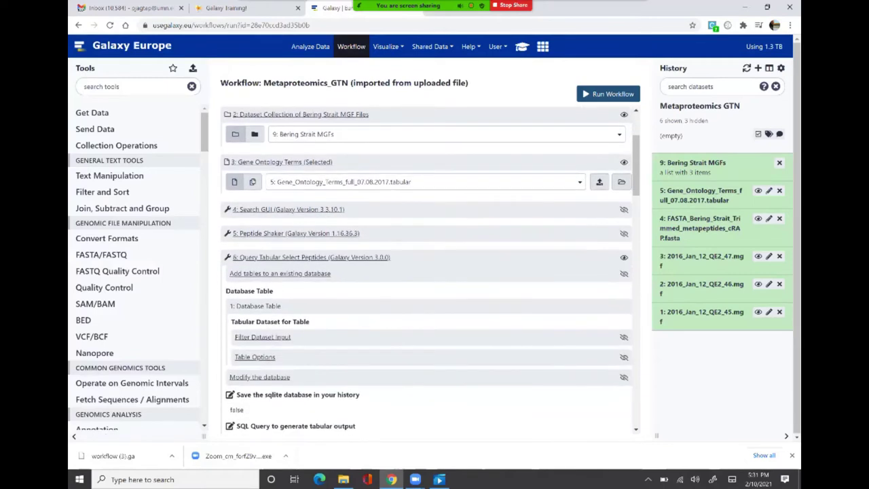
{"action": "scroll", "coordinate": [428, 271], "scroll_direction": "down", "scroll_amount": 5}
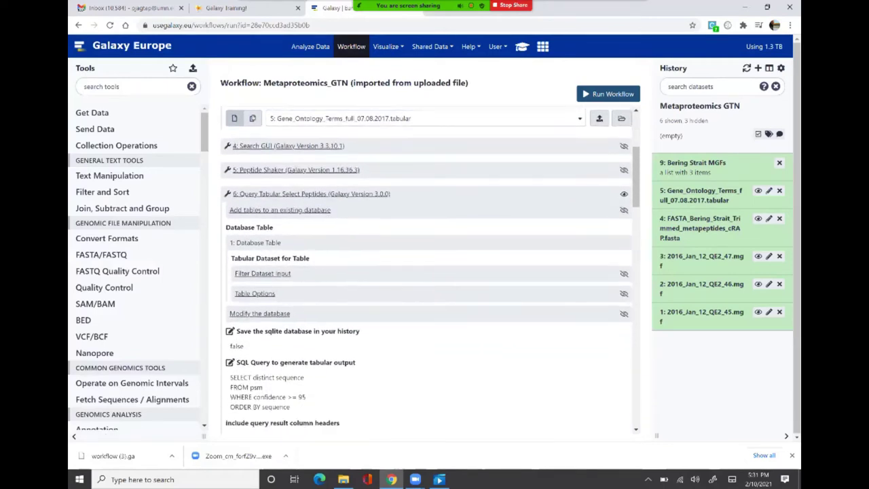
{"action": "scroll", "coordinate": [427, 272], "scroll_direction": "down", "scroll_amount": 11}
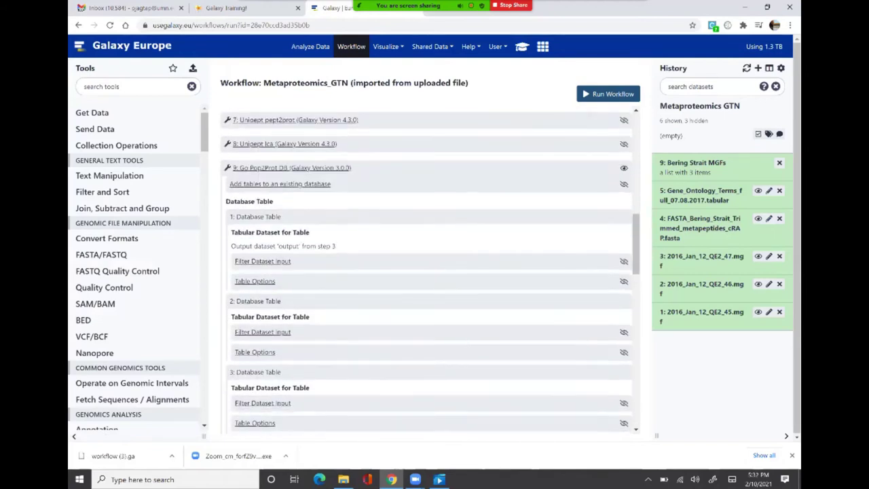
{"action": "scroll", "coordinate": [428, 272], "scroll_direction": "up", "scroll_amount": 12}
{"action": "scroll", "coordinate": [428, 272], "scroll_direction": "up", "scroll_amount": 8}
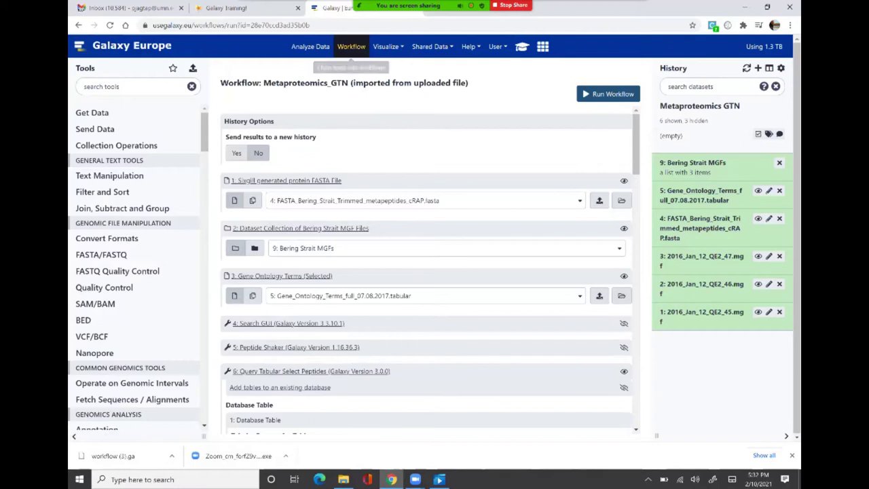
Open Metaproteomics_GTN (imported from uploaded file) in the workflow editor and move the MGF collection and Sixgill FASTA input boxes slightly away from Search GUI
{"action": "left_click", "coordinate": [351, 47]}
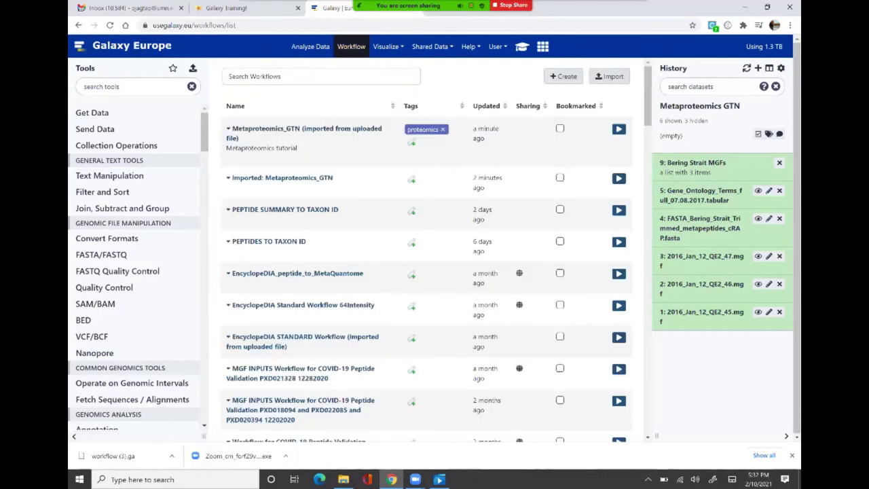
{"action": "left_click", "coordinate": [271, 129]}
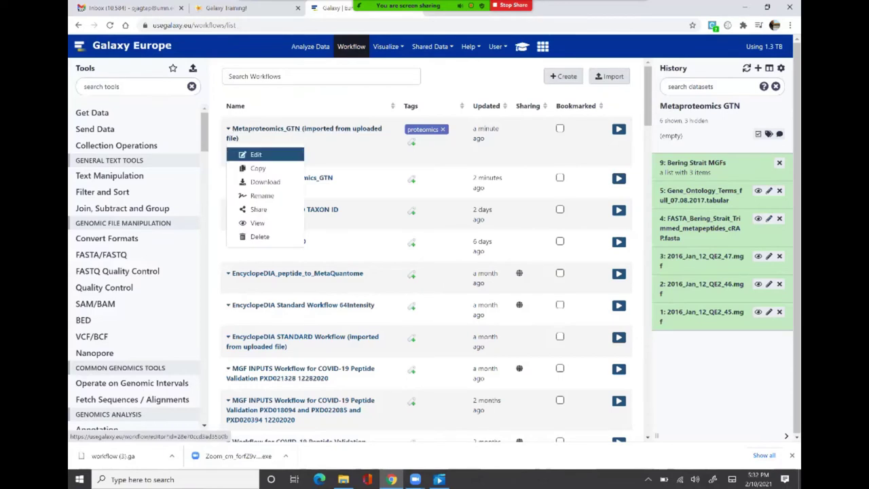
{"action": "left_click", "coordinate": [261, 155]}
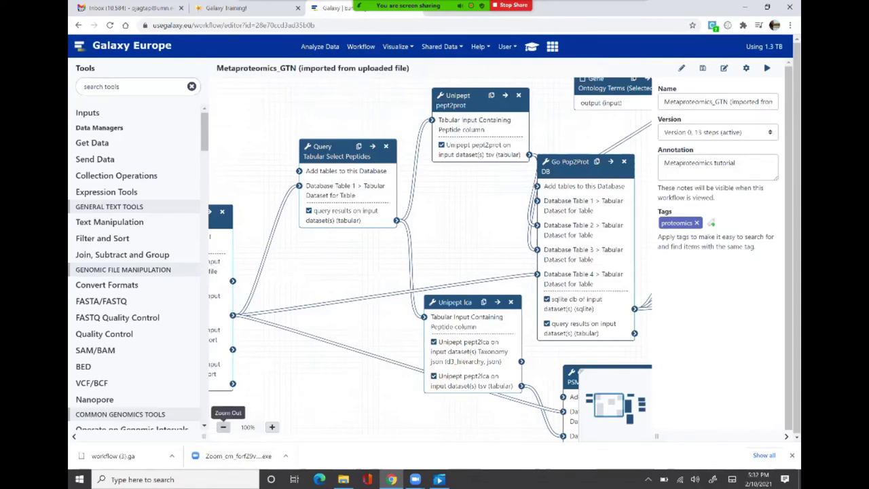
{"action": "left_click_drag", "start_coordinate": [380, 258], "coordinate": [652, 302]}
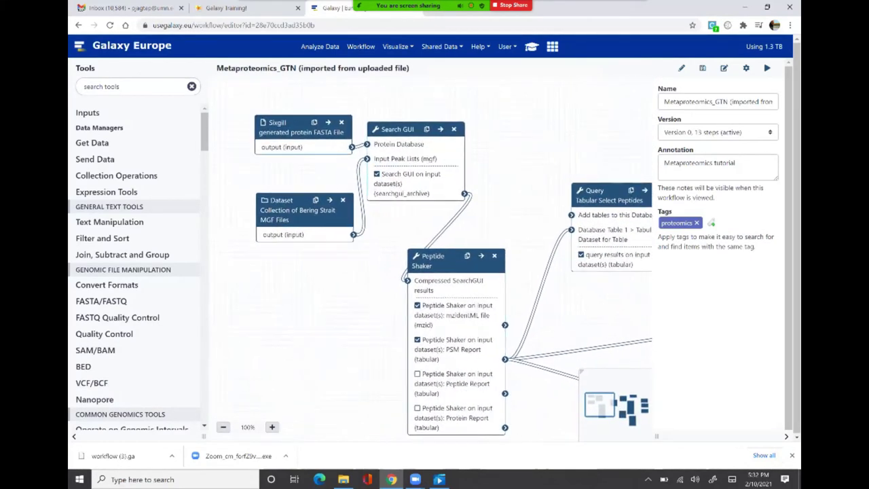
{"action": "left_click_drag", "start_coordinate": [285, 201], "coordinate": [272, 191]}
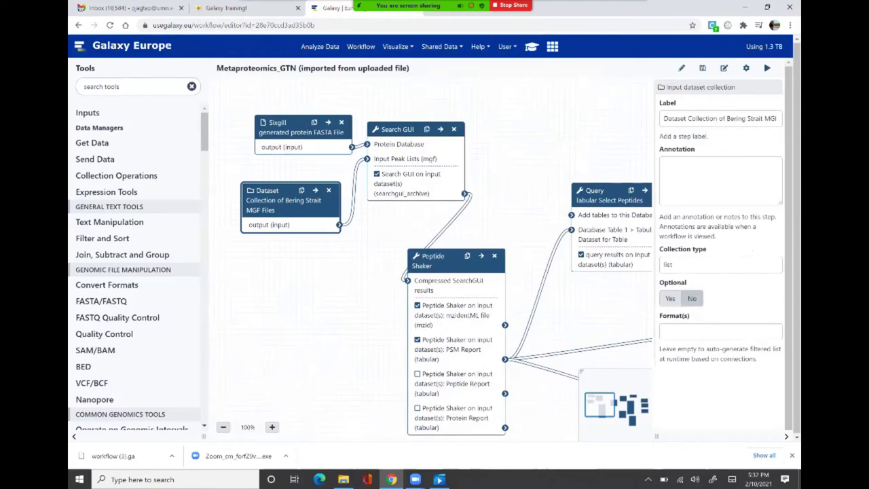
{"action": "left_click_drag", "start_coordinate": [278, 123], "coordinate": [264, 117]}
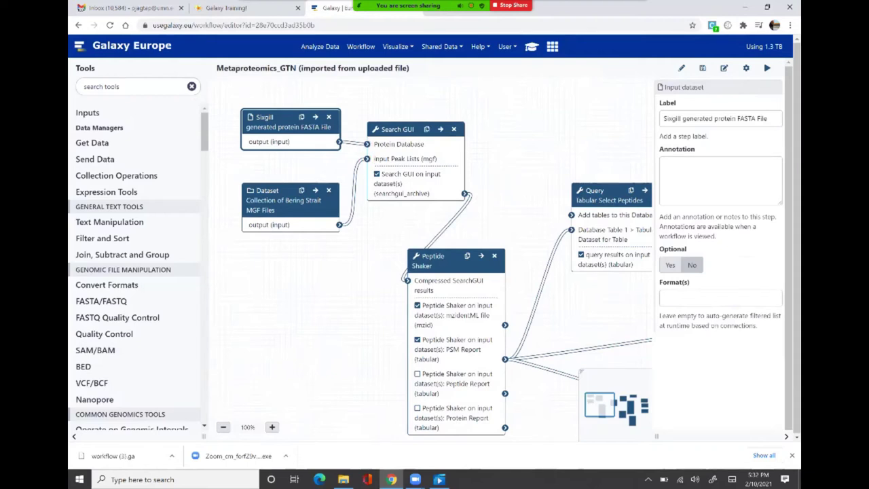
Examine the Search GUI step's search engine settings and the connections from Peptide Shaker through the Unipept tools to the GO Terms steps
{"action": "left_click", "coordinate": [400, 129]}
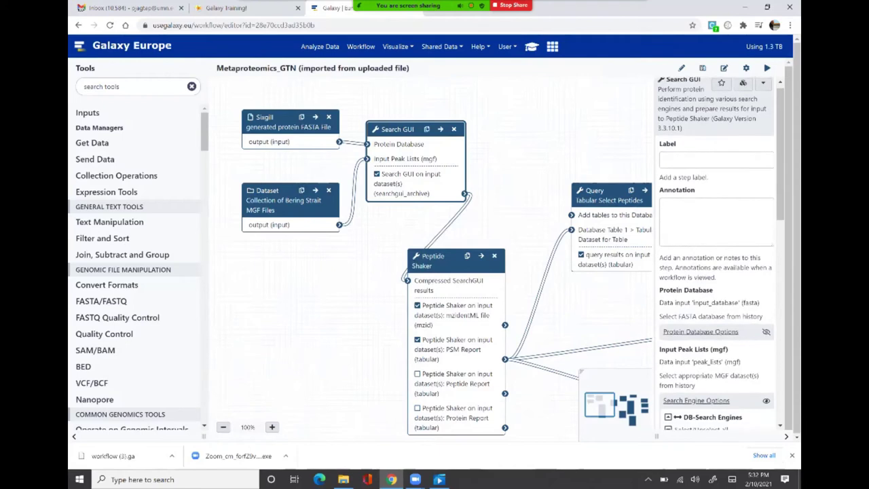
{"action": "scroll", "coordinate": [716, 258], "scroll_direction": "down", "scroll_amount": 2}
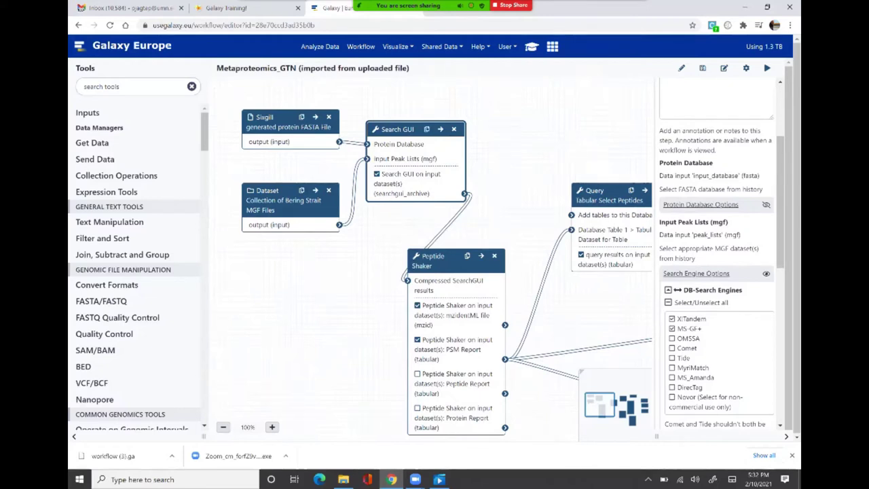
{"action": "left_click_drag", "start_coordinate": [516, 418], "coordinate": [494, 369]}
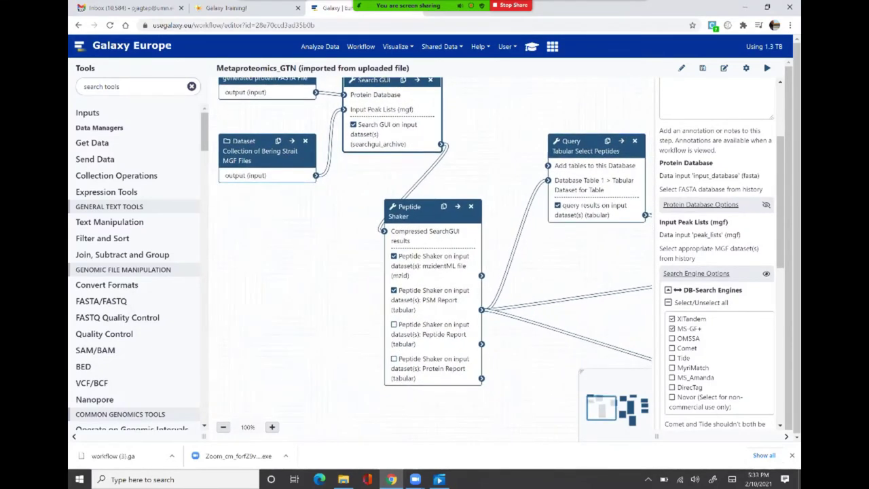
{"action": "left_click_drag", "start_coordinate": [493, 369], "coordinate": [260, 398]}
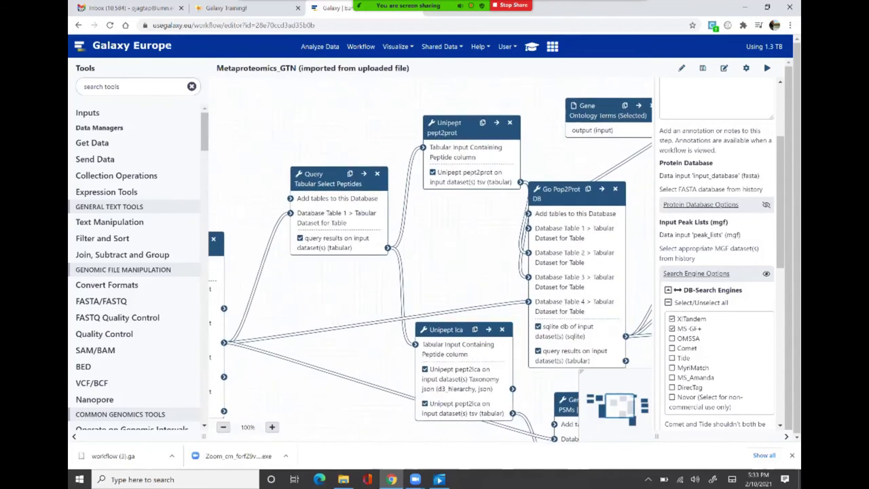
{"action": "left_click_drag", "start_coordinate": [523, 253], "coordinate": [361, 245]}
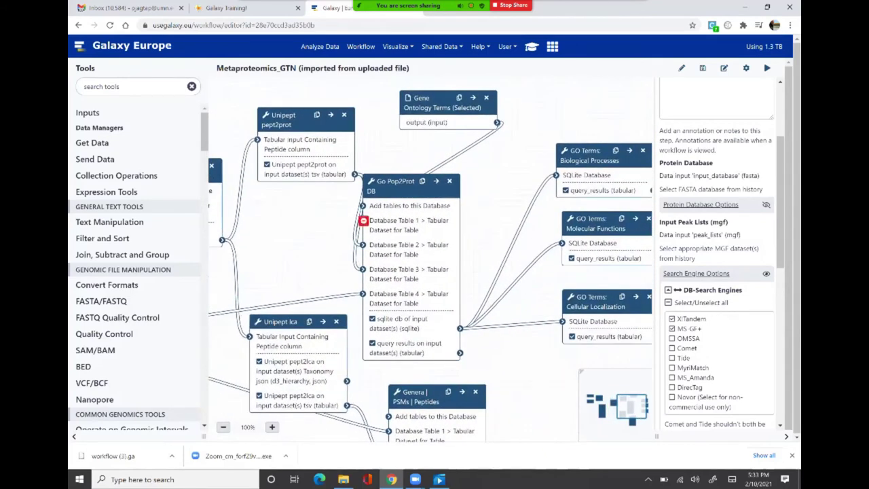
{"action": "left_click_drag", "start_coordinate": [361, 245], "coordinate": [326, 233]}
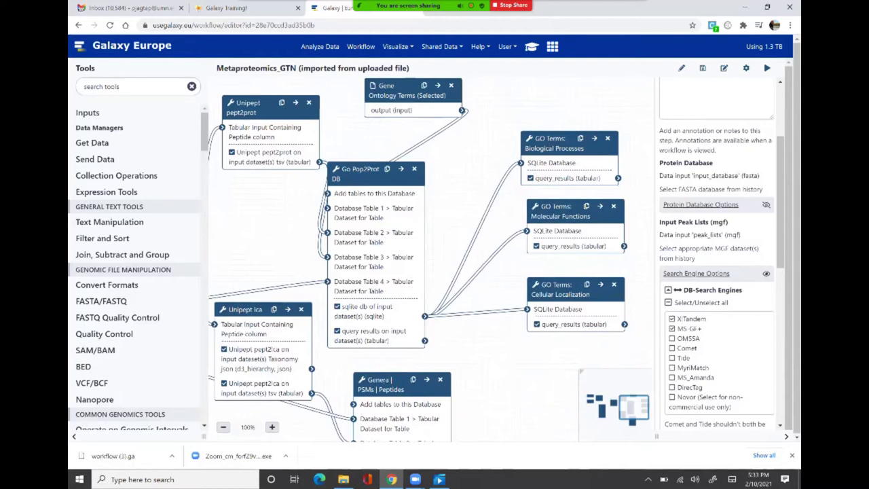
{"action": "left_click_drag", "start_coordinate": [326, 233], "coordinate": [352, 233]}
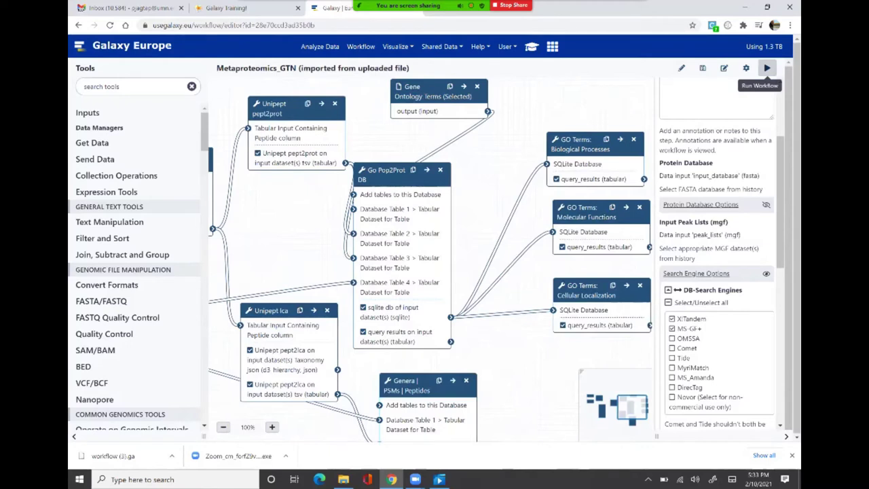
Open the run form for the edited workflow and expand Search GUI and its Protein Digestion Options to review the search engine and enzyme settings
{"action": "left_click", "coordinate": [766, 67]}
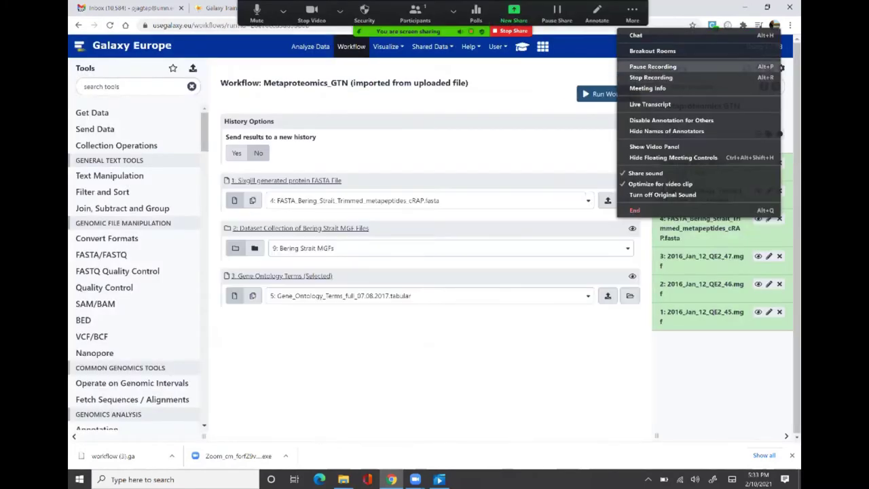
{"action": "key", "text": "alt+p"}
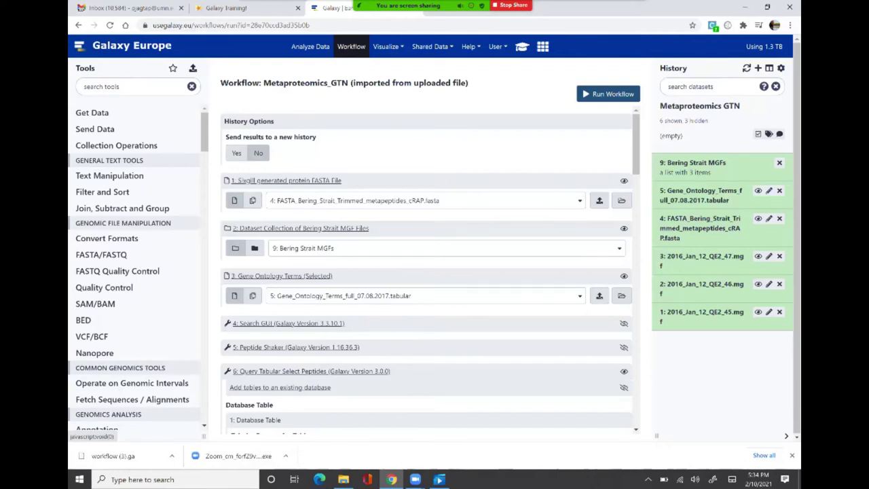
{"action": "scroll", "coordinate": [427, 271], "scroll_direction": "down", "scroll_amount": 3}
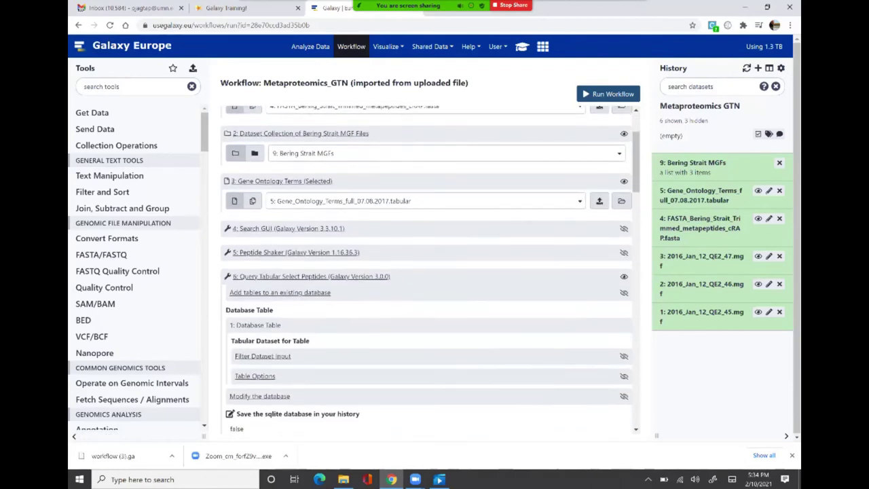
{"action": "left_click", "coordinate": [289, 228]}
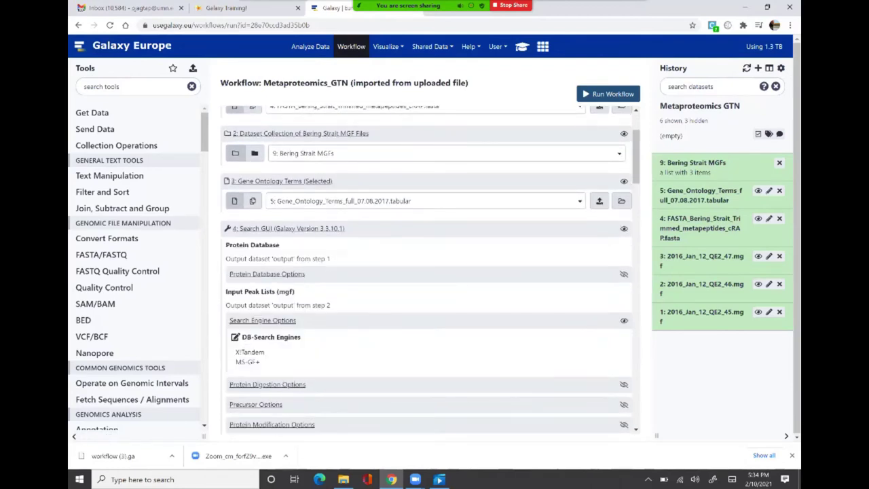
{"action": "scroll", "coordinate": [429, 269], "scroll_direction": "down", "scroll_amount": 1}
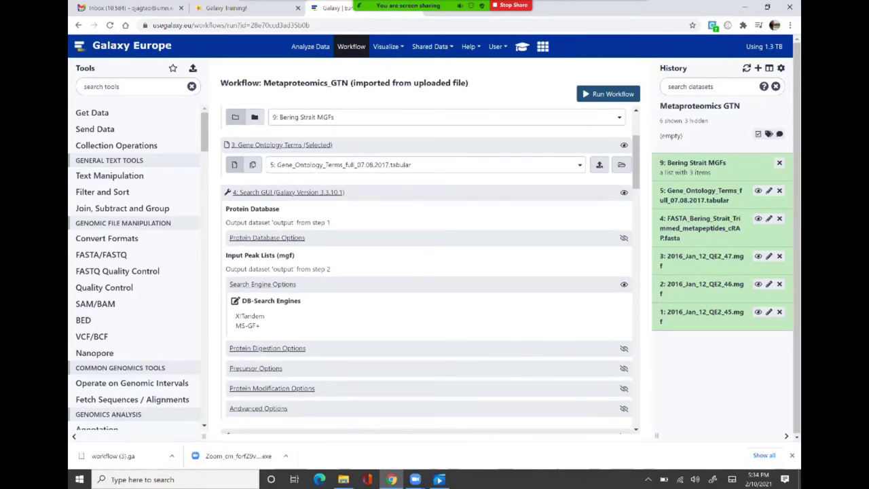
{"action": "scroll", "coordinate": [429, 270], "scroll_direction": "down", "scroll_amount": 2}
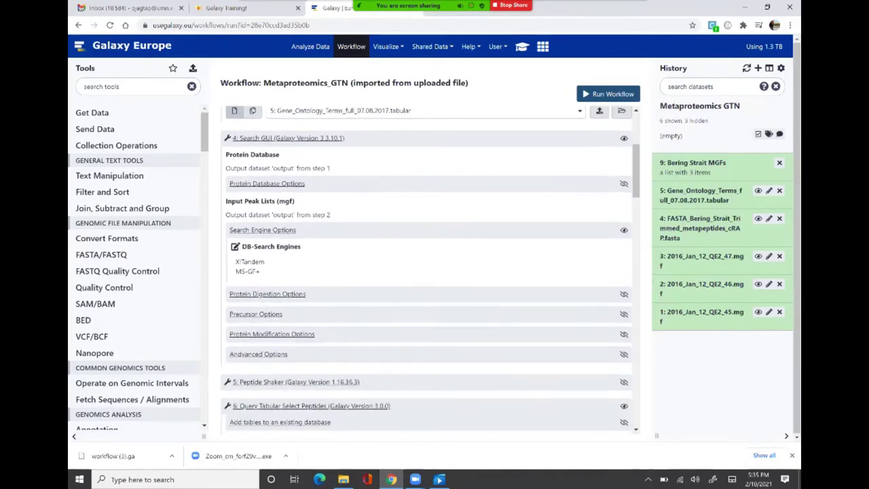
{"action": "left_click", "coordinate": [267, 293]}
{"action": "scroll", "coordinate": [429, 270], "scroll_direction": "down", "scroll_amount": 2}
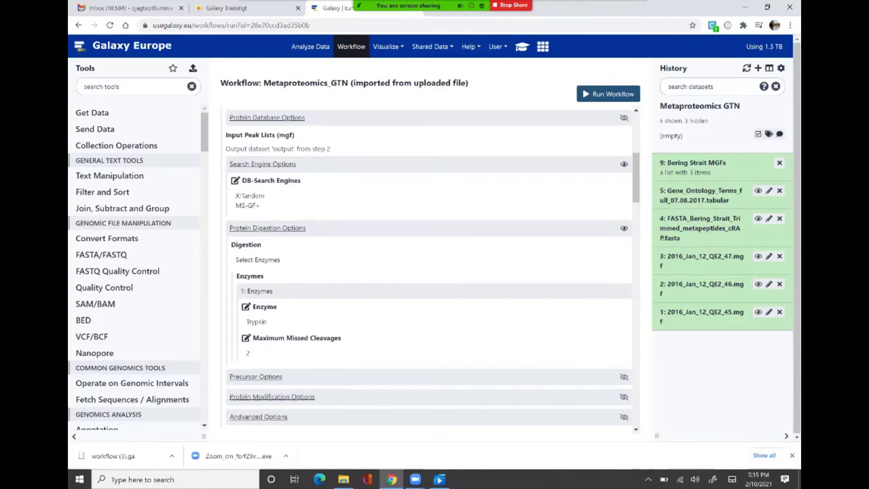
Expand the Precursor Options of the Search GUI step and review its ion tolerance, charge, ion type and isotope settings
{"action": "scroll", "coordinate": [430, 269], "scroll_direction": "down", "scroll_amount": 2}
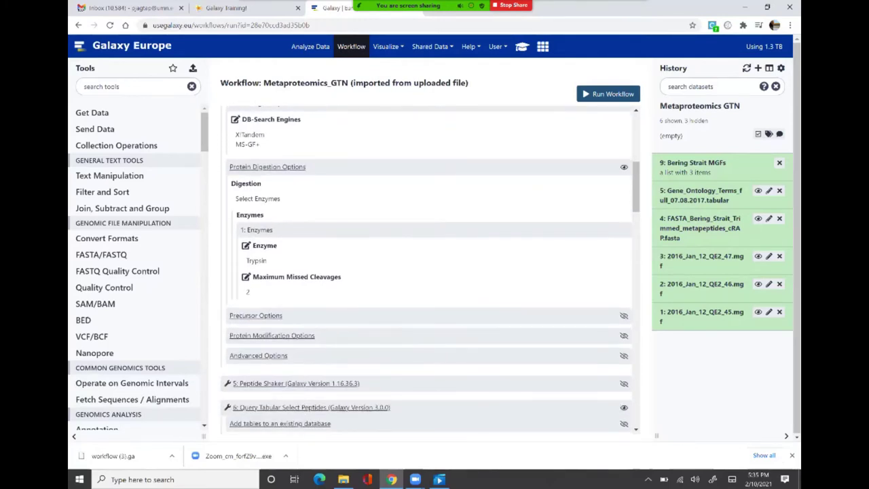
{"action": "left_click", "coordinate": [255, 315]}
{"action": "scroll", "coordinate": [433, 267], "scroll_direction": "down", "scroll_amount": 3}
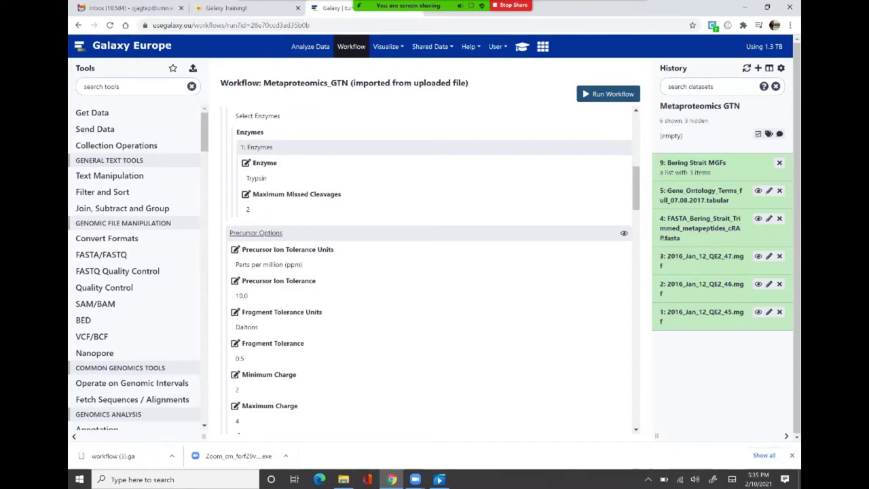
{"action": "scroll", "coordinate": [433, 267], "scroll_direction": "down", "scroll_amount": 2}
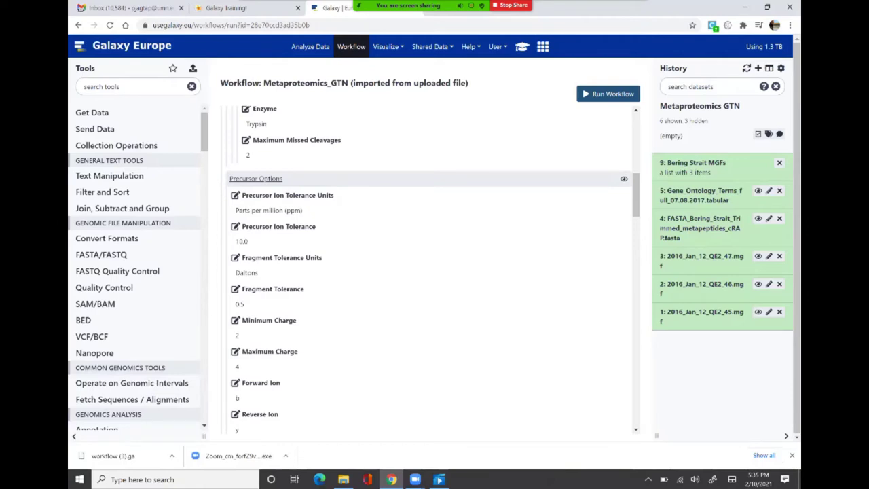
{"action": "scroll", "coordinate": [428, 268], "scroll_direction": "down", "scroll_amount": 4}
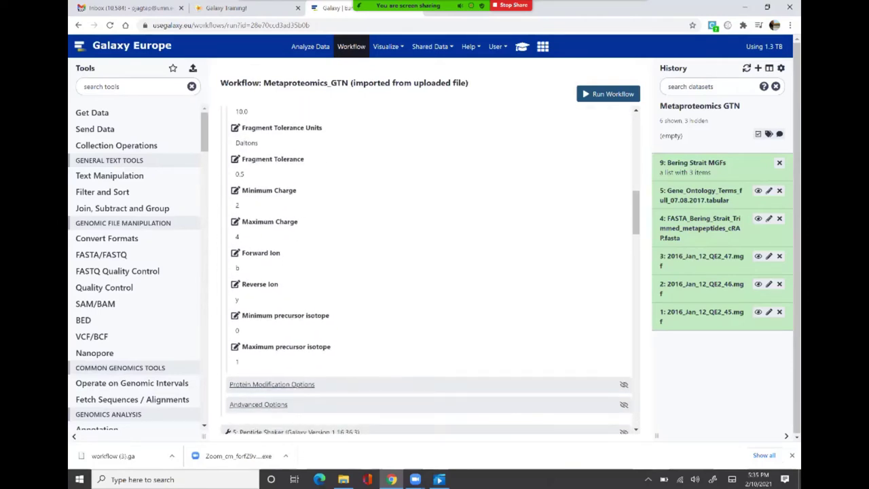
{"action": "scroll", "coordinate": [426, 271], "scroll_direction": "down", "scroll_amount": 4}
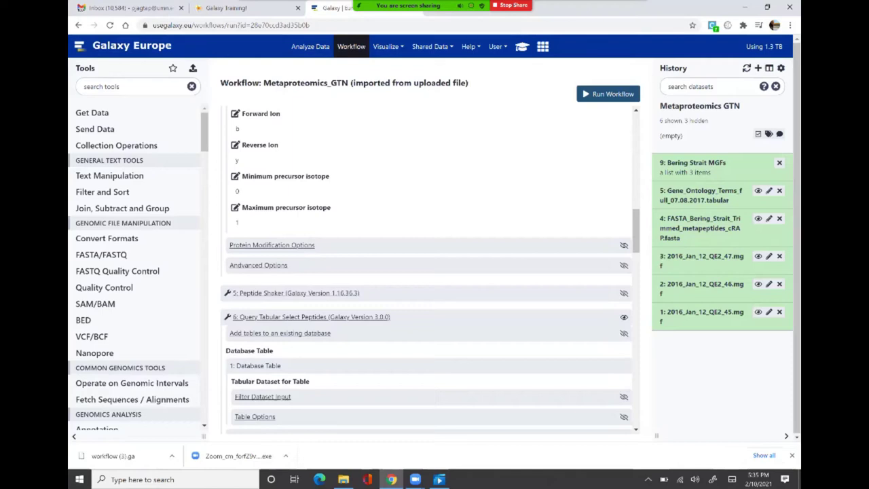
Expand the Protein Modification Options of the Search GUI step and review its fixed and variable modifications
{"action": "left_click", "coordinate": [271, 245]}
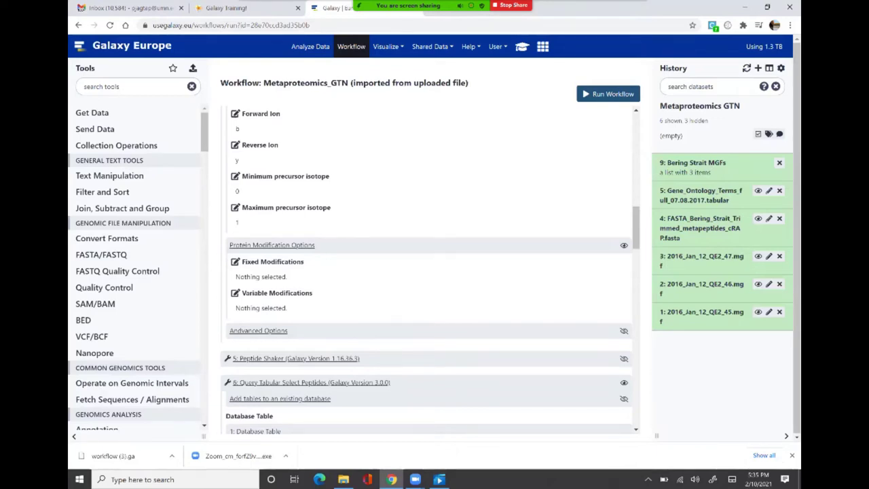
{"action": "scroll", "coordinate": [427, 271], "scroll_direction": "down", "scroll_amount": 2}
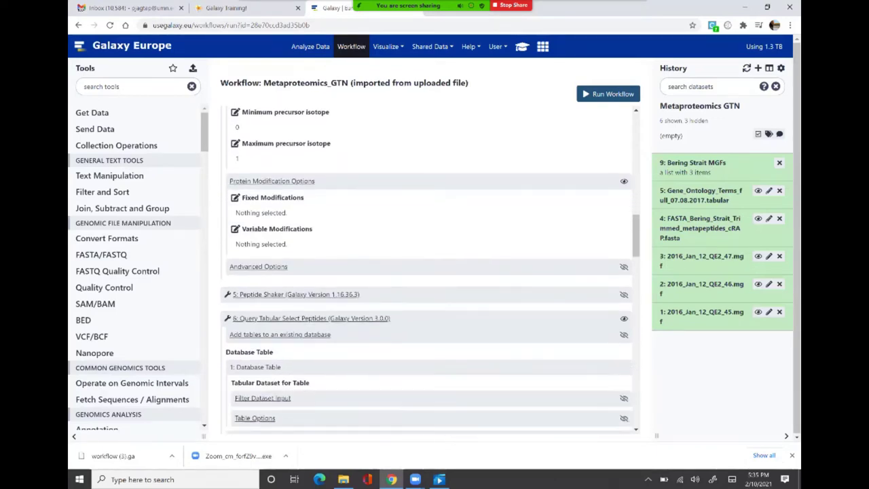
{"action": "scroll", "coordinate": [427, 271], "scroll_direction": "down", "scroll_amount": 1}
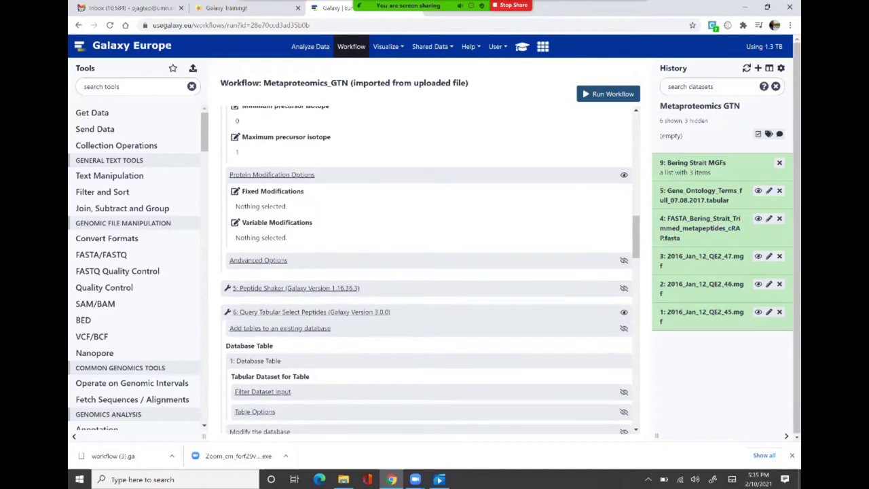
{"action": "scroll", "coordinate": [428, 272], "scroll_direction": "up", "scroll_amount": 2}
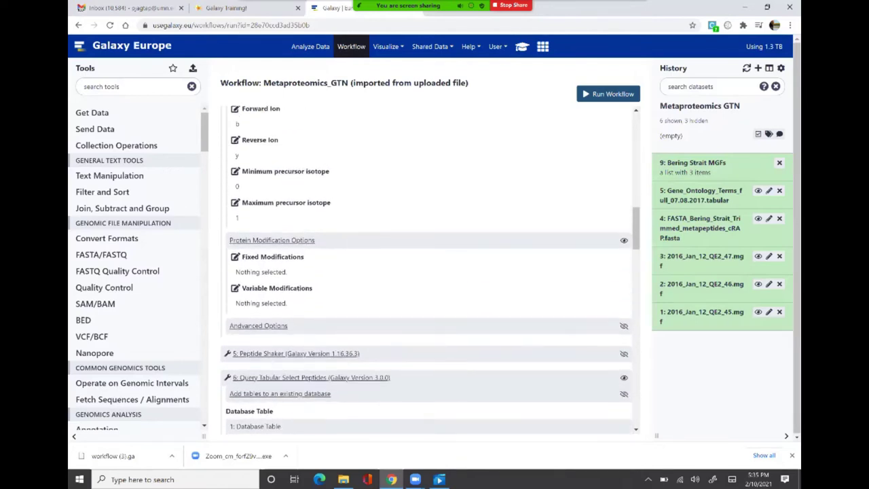
{"action": "scroll", "coordinate": [428, 271], "scroll_direction": "down", "scroll_amount": 1}
{"action": "scroll", "coordinate": [428, 271], "scroll_direction": "down", "scroll_amount": 5}
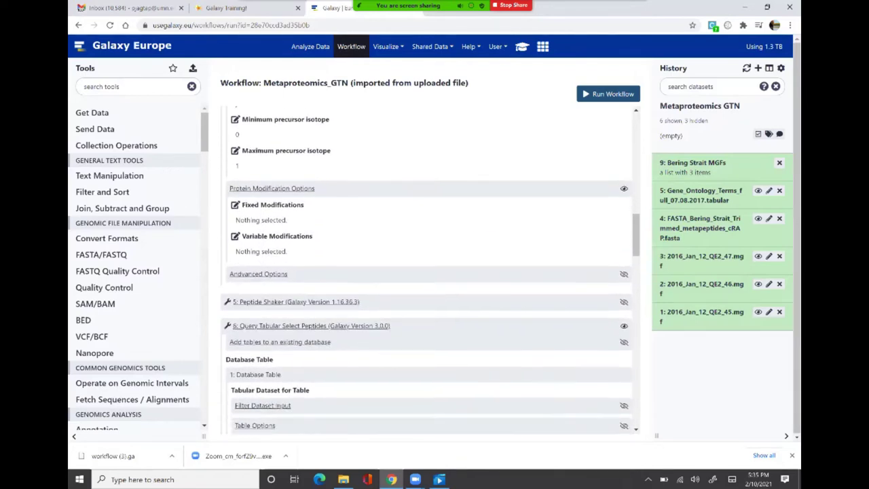
Review the SQL queries and database tables of the Query Tabular steps, from Select Peptides through the genus-level query, and the Unipept steps between them
{"action": "scroll", "coordinate": [428, 271], "scroll_direction": "down", "scroll_amount": 6}
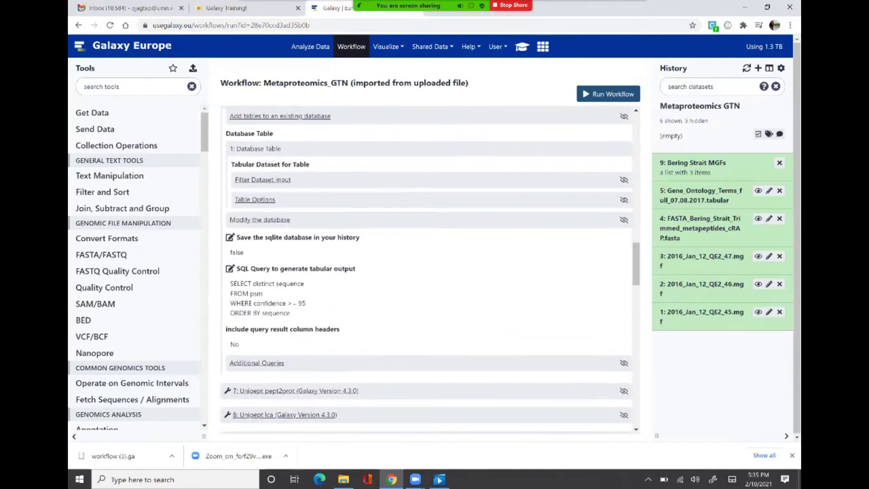
{"action": "scroll", "coordinate": [427, 272], "scroll_direction": "down", "scroll_amount": 4}
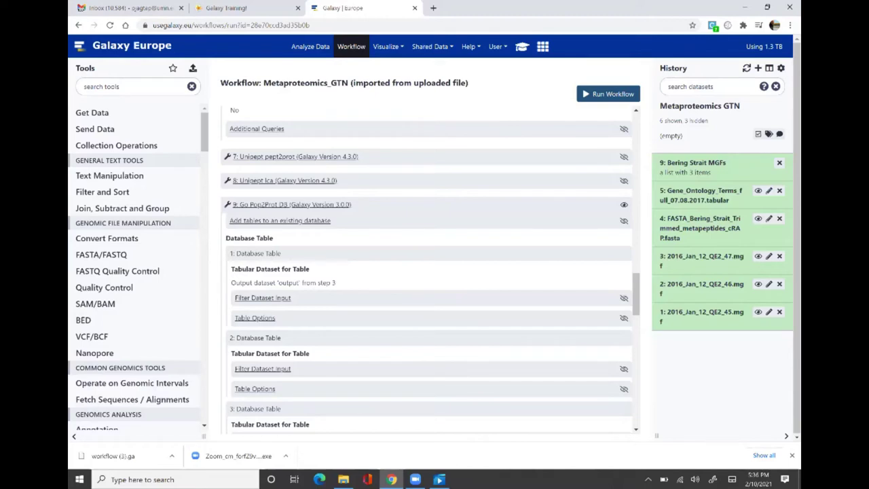
{"action": "scroll", "coordinate": [427, 272], "scroll_direction": "down", "scroll_amount": 8}
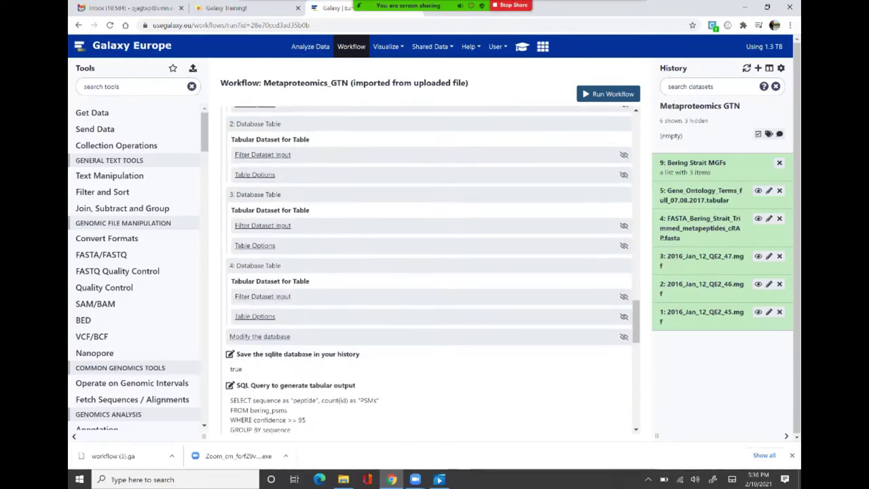
{"action": "scroll", "coordinate": [428, 271], "scroll_direction": "down", "scroll_amount": 8}
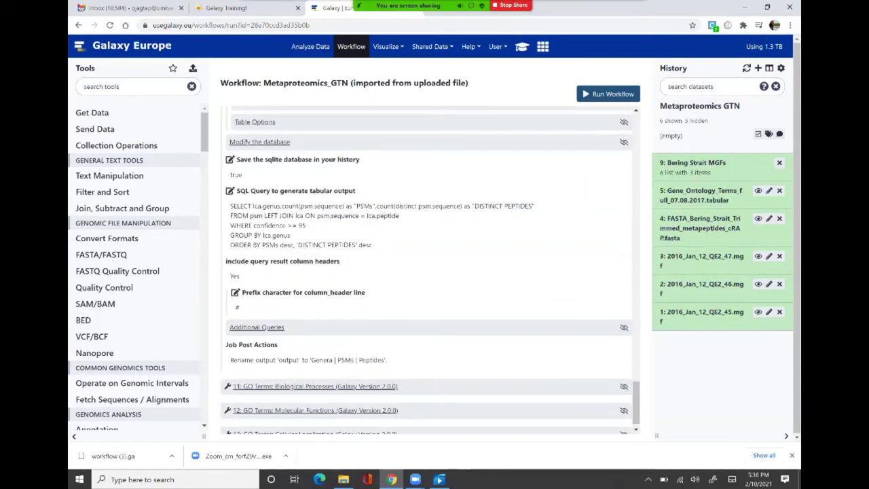
Run the Metaproteomics_GTN workflow on the selected cRAP FASTA, Bering Strait MGFs collection and Gene_Ontology_Terms_full_07.08.2017.tabular inputs
{"action": "scroll", "coordinate": [427, 271], "scroll_direction": "up", "scroll_amount": 15}
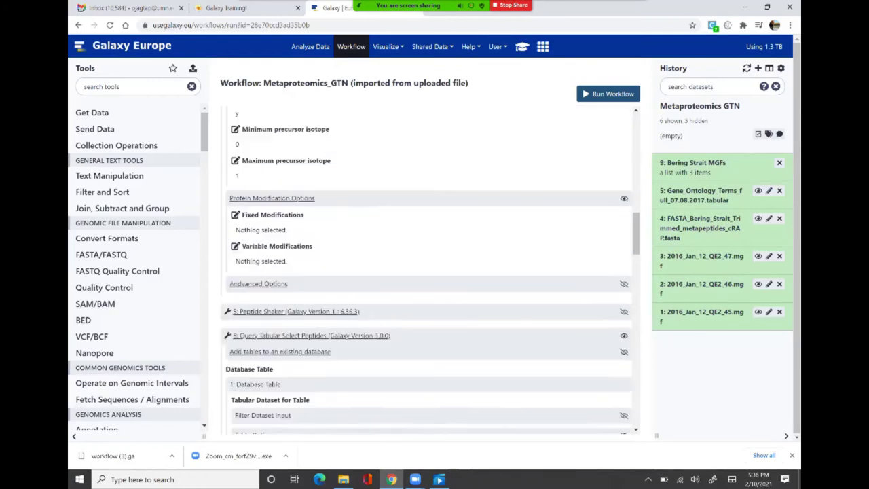
{"action": "scroll", "coordinate": [427, 271], "scroll_direction": "up", "scroll_amount": 5}
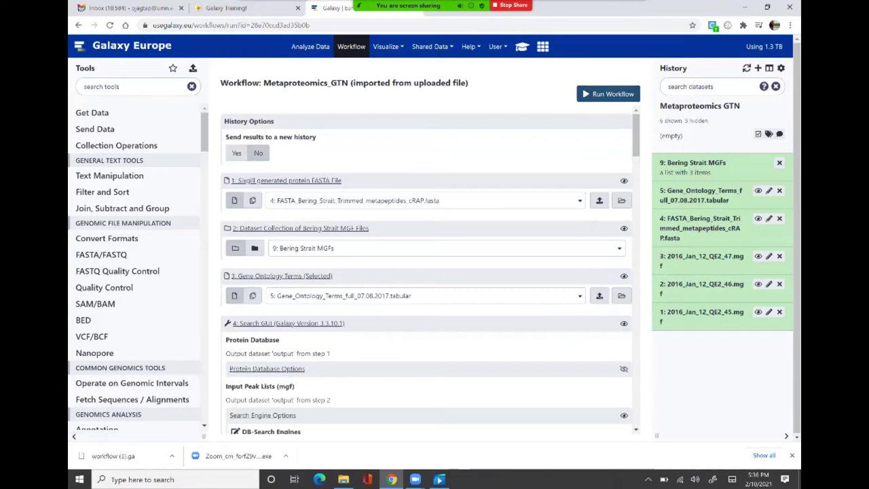
{"action": "left_click", "coordinate": [608, 94]}
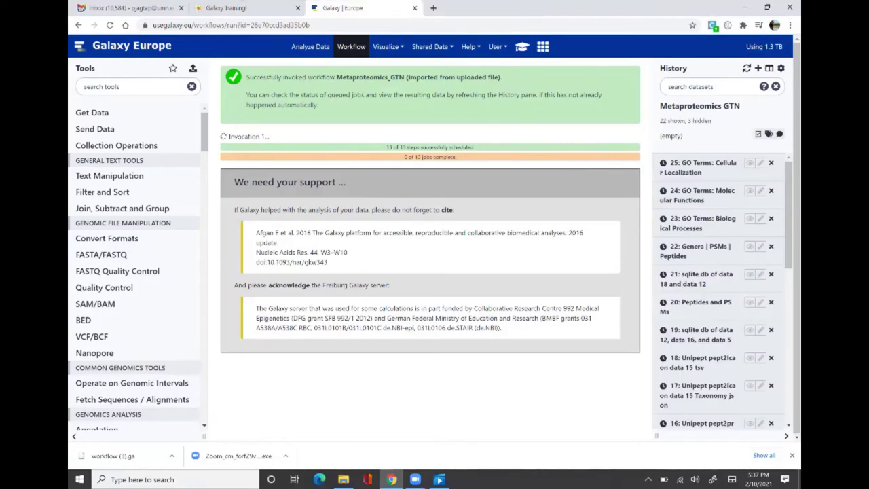
Examine the workflow's output datasets in the Metaproteomics GTN history, from Search GUI and Peptide Shaker through Unipept to the GO Terms results
{"action": "scroll", "coordinate": [719, 292], "scroll_direction": "down", "scroll_amount": 10}
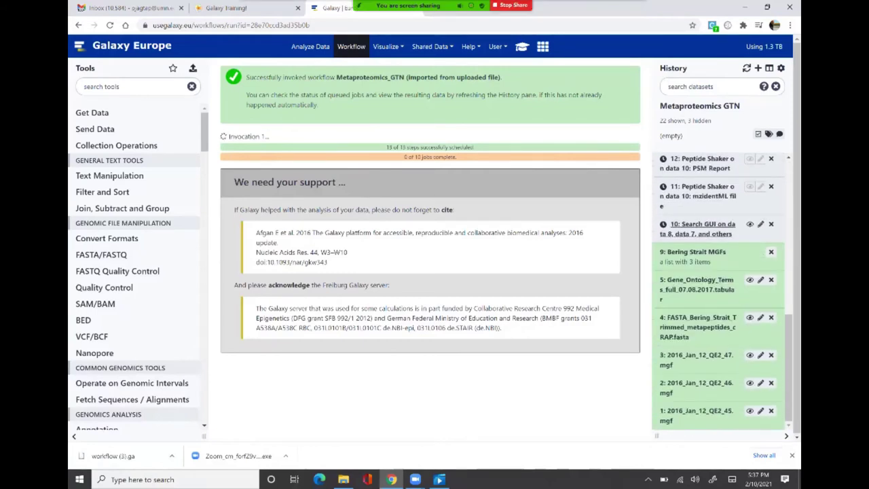
{"action": "scroll", "coordinate": [719, 291], "scroll_direction": "up", "scroll_amount": 1}
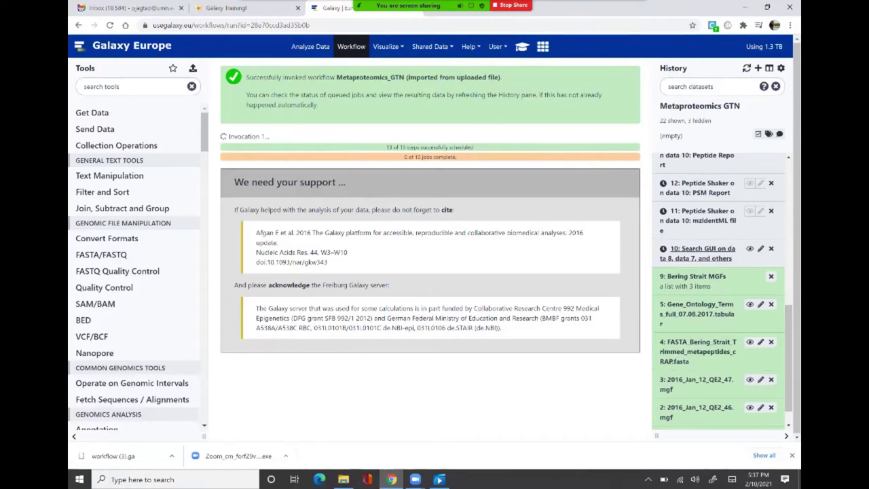
{"action": "scroll", "coordinate": [699, 220], "scroll_direction": "up", "scroll_amount": 3}
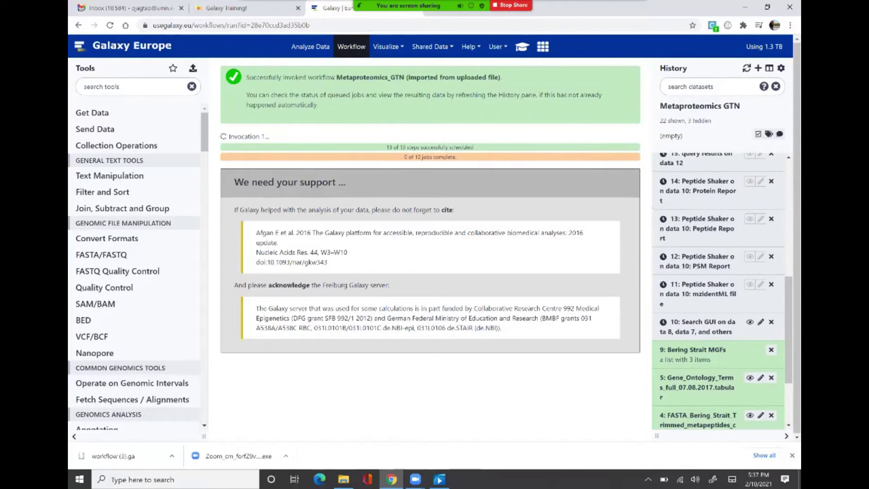
{"action": "scroll", "coordinate": [699, 235], "scroll_direction": "up", "scroll_amount": 3}
{"action": "scroll", "coordinate": [699, 252], "scroll_direction": "up", "scroll_amount": 2}
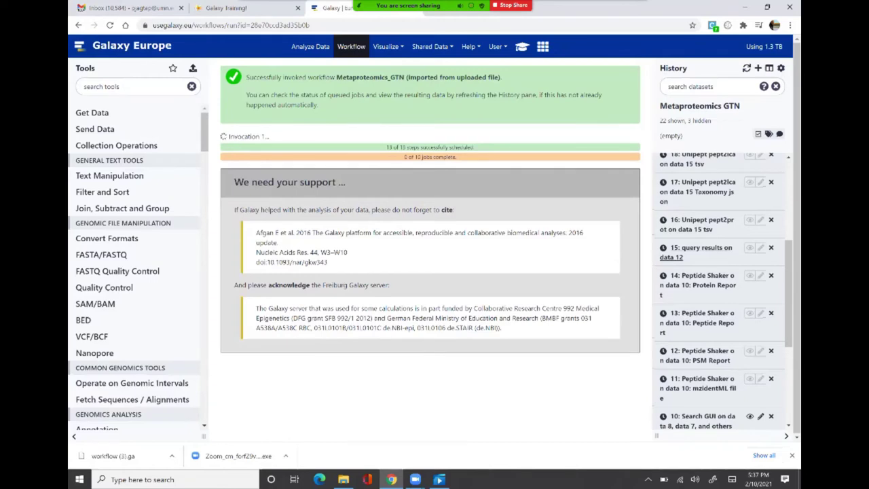
{"action": "scroll", "coordinate": [699, 256], "scroll_direction": "up", "scroll_amount": 1}
{"action": "scroll", "coordinate": [699, 271], "scroll_direction": "up", "scroll_amount": 3}
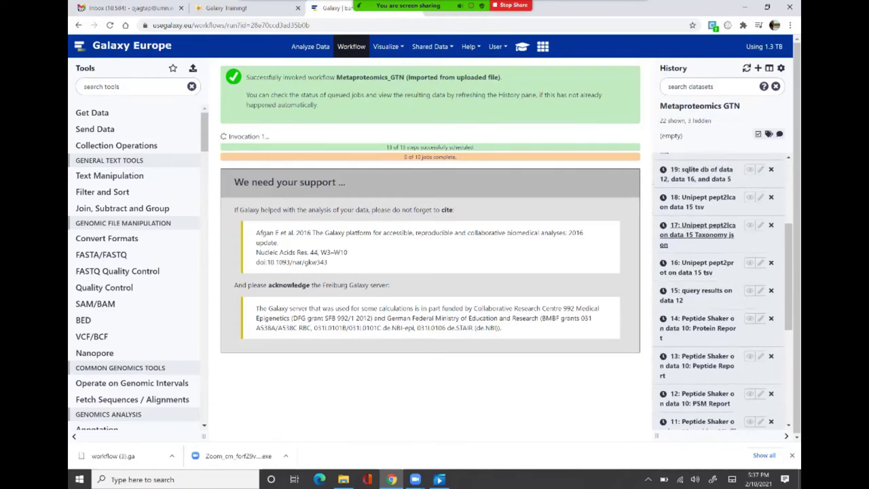
{"action": "scroll", "coordinate": [722, 291], "scroll_direction": "up", "scroll_amount": 8}
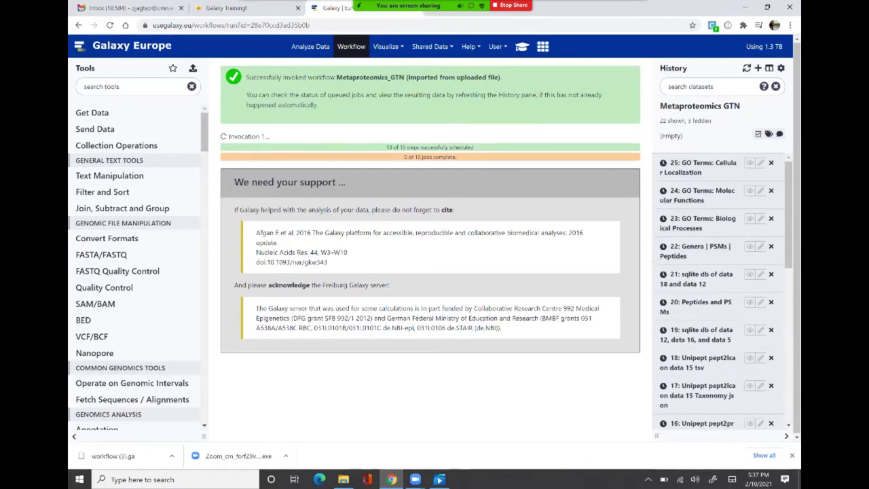
Check the job status of the Search GUI and Peptide Shaker datasets in the Metaproteomics GTN history
{"action": "scroll", "coordinate": [722, 292], "scroll_direction": "down", "scroll_amount": 5}
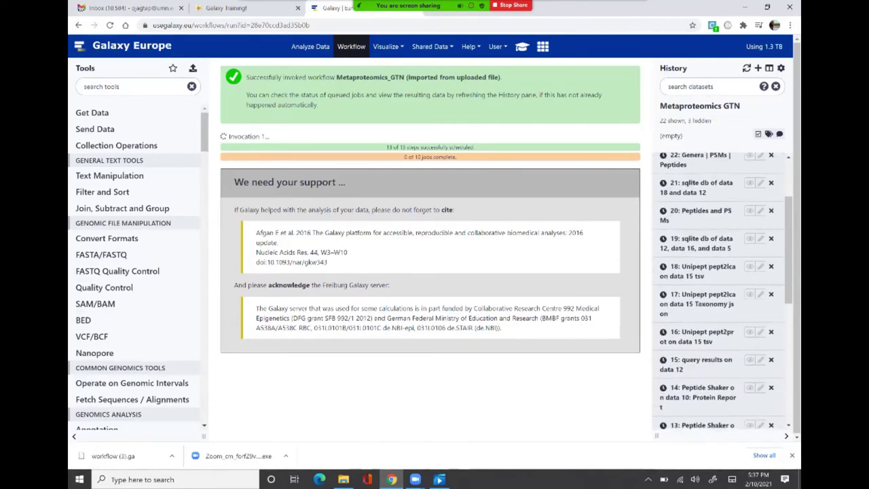
{"action": "scroll", "coordinate": [722, 291], "scroll_direction": "down", "scroll_amount": 3}
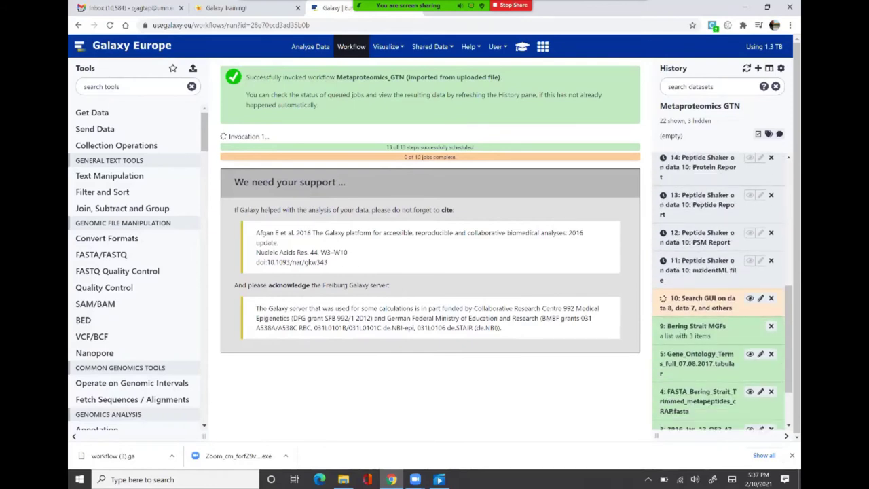
{"action": "scroll", "coordinate": [722, 292], "scroll_direction": "down", "scroll_amount": 2}
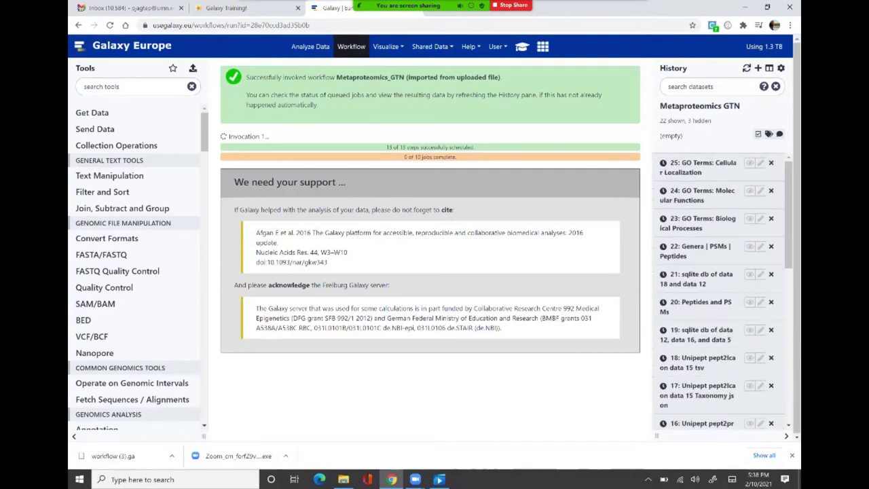
{"action": "scroll", "coordinate": [722, 292], "scroll_direction": "down", "scroll_amount": 5}
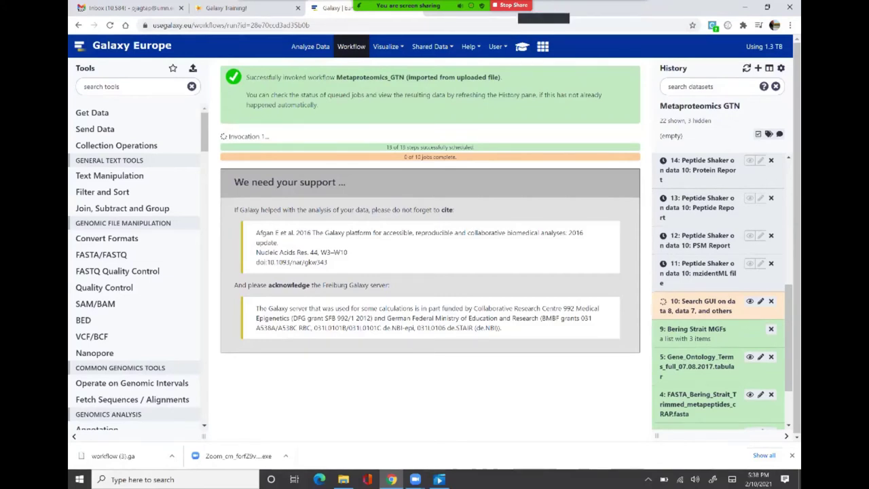
{"action": "left_click", "coordinate": [632, 14]}
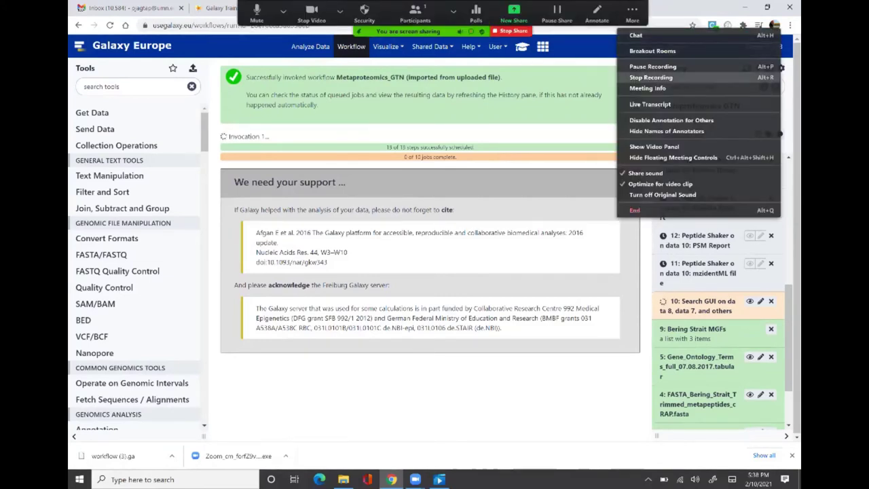
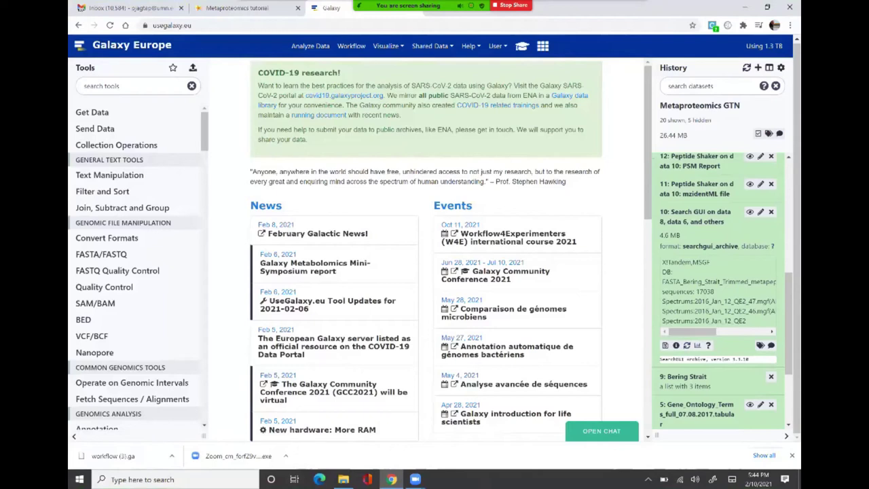
Open the rerun form of the Search GUI dataset and expand its Protein Digestion and Precursor Options to review the settings used
{"action": "left_click", "coordinate": [686, 345]}
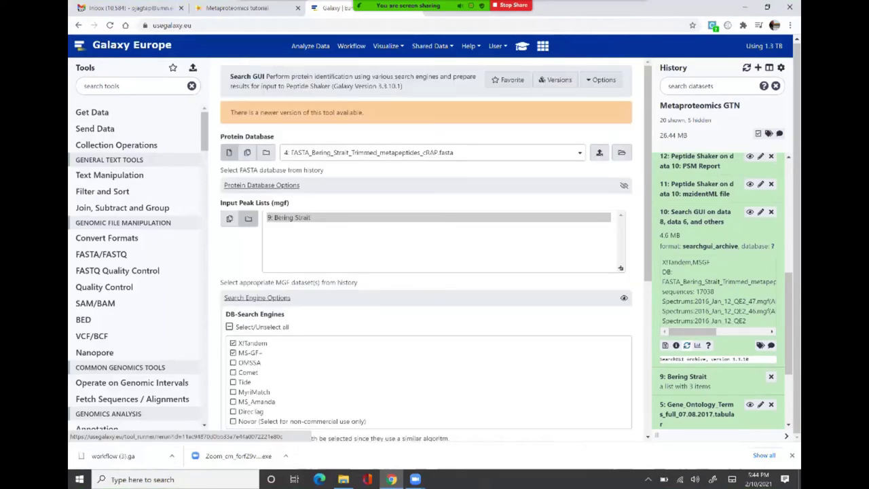
{"action": "scroll", "coordinate": [426, 271], "scroll_direction": "down", "scroll_amount": 2}
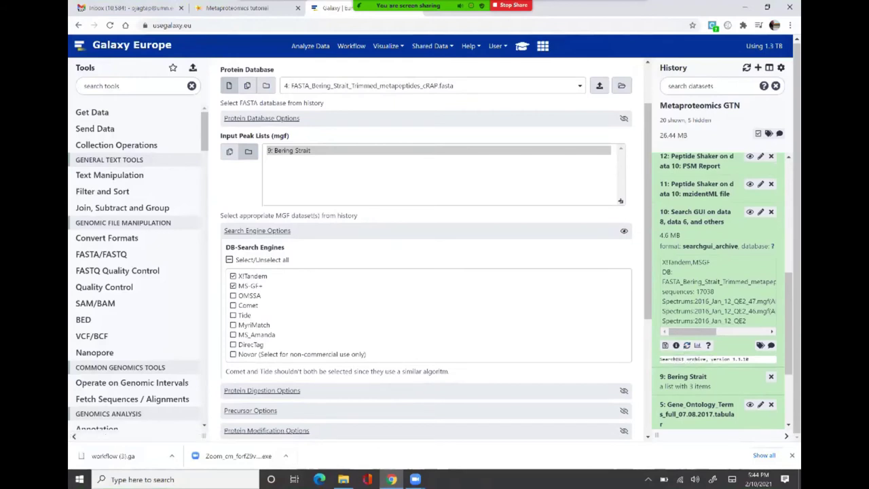
{"action": "scroll", "coordinate": [434, 251], "scroll_direction": "down", "scroll_amount": 5}
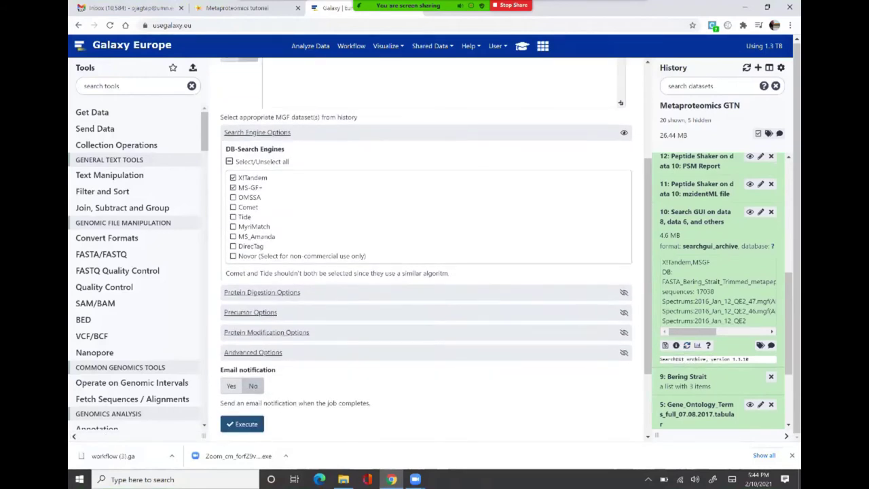
{"action": "left_click", "coordinate": [262, 263]}
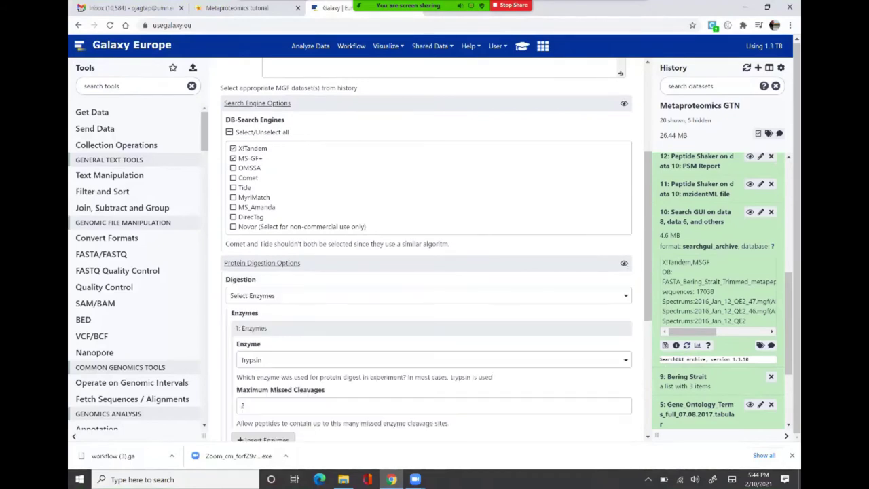
{"action": "scroll", "coordinate": [435, 264], "scroll_direction": "down", "scroll_amount": 3}
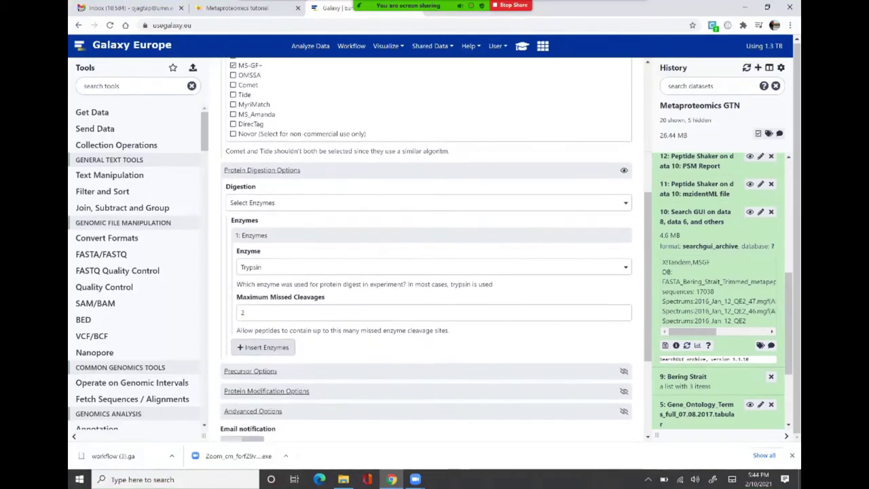
{"action": "left_click", "coordinate": [250, 344]}
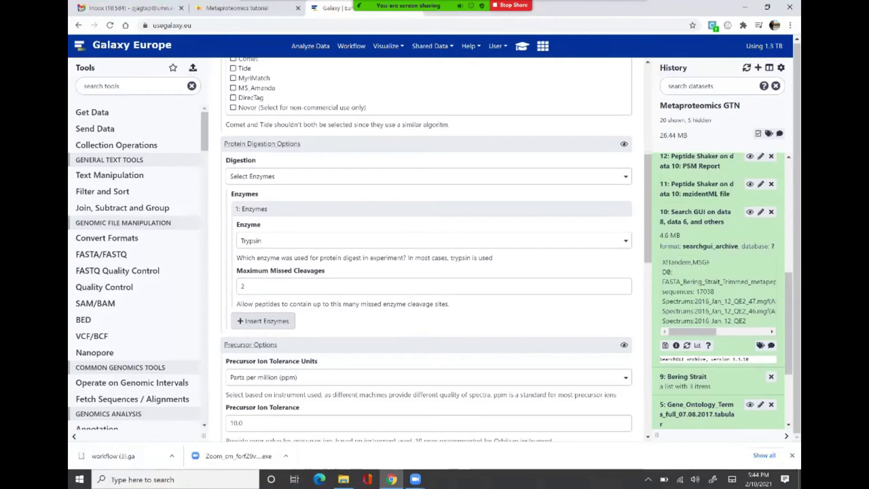
Review the Search GUI precursor tolerance, charge, ion and isotope settings and expand the Protein Modification Options
{"action": "scroll", "coordinate": [250, 344], "scroll_direction": "down", "scroll_amount": 4}
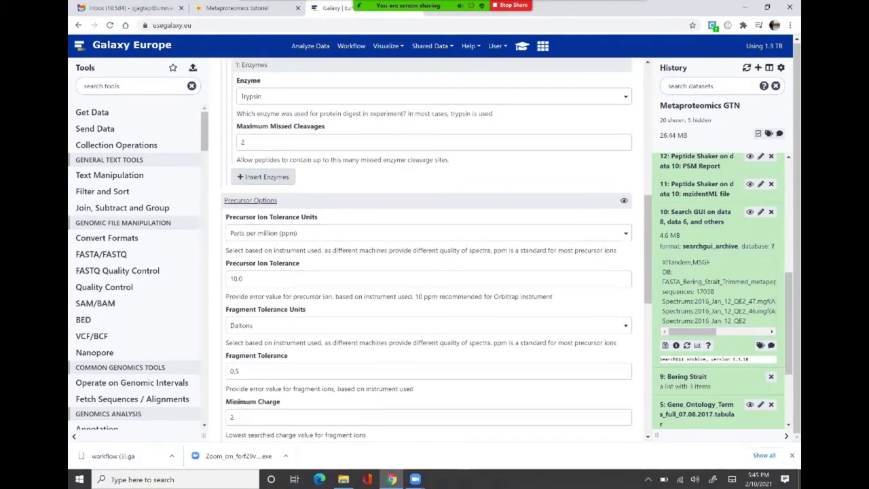
{"action": "scroll", "coordinate": [434, 265], "scroll_direction": "down", "scroll_amount": 9}
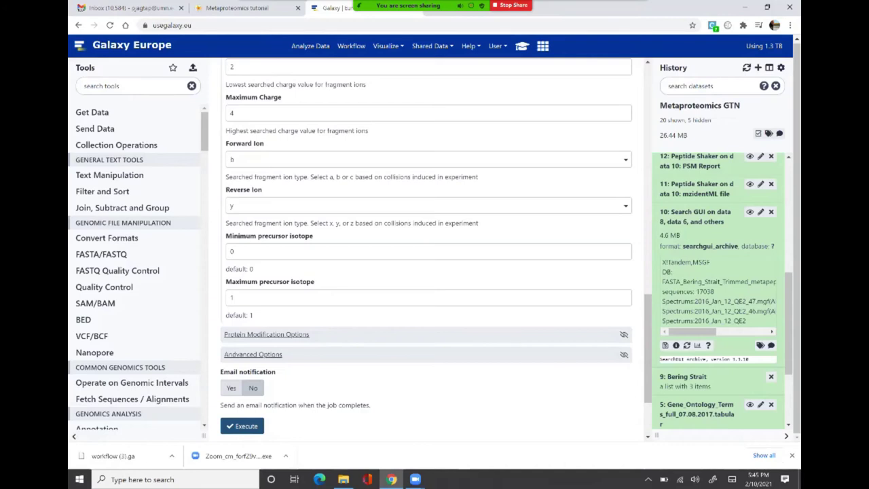
{"action": "left_click", "coordinate": [266, 334]}
{"action": "scroll", "coordinate": [434, 264], "scroll_direction": "down", "scroll_amount": 2}
{"action": "scroll", "coordinate": [434, 265], "scroll_direction": "up", "scroll_amount": 2}
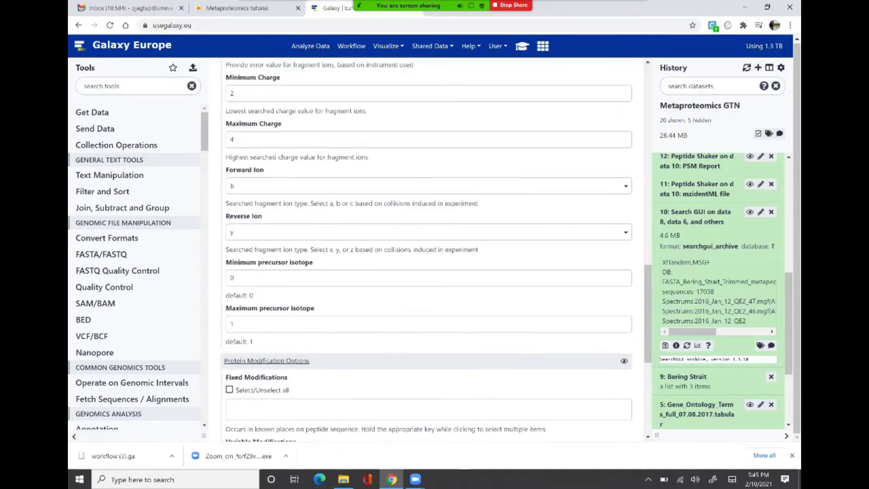
{"action": "scroll", "coordinate": [434, 265], "scroll_direction": "up", "scroll_amount": 11}
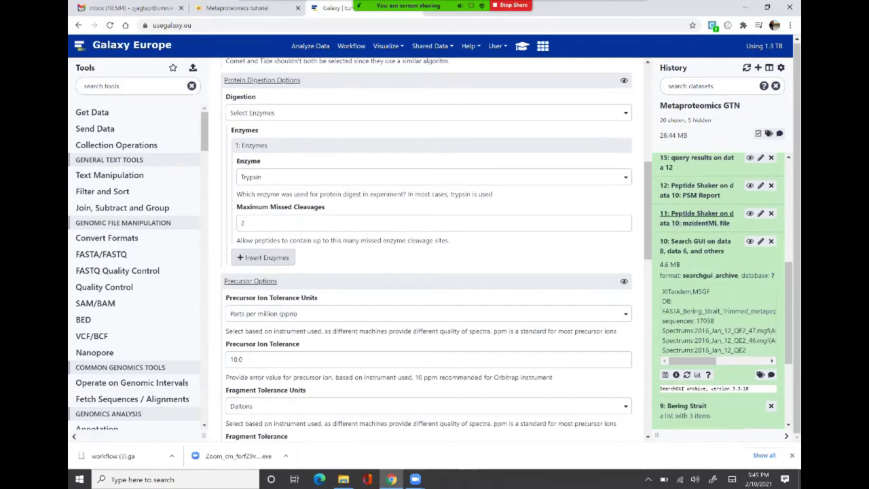
Open the rerun form of the Peptide Shaker PSM Report dataset and review its export settings and reports to be generated
{"action": "left_click", "coordinate": [696, 213]}
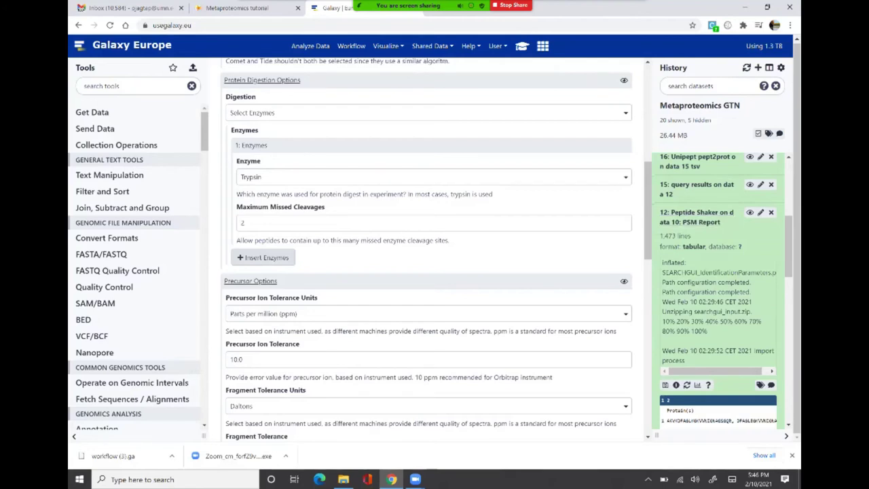
{"action": "left_click", "coordinate": [686, 385]}
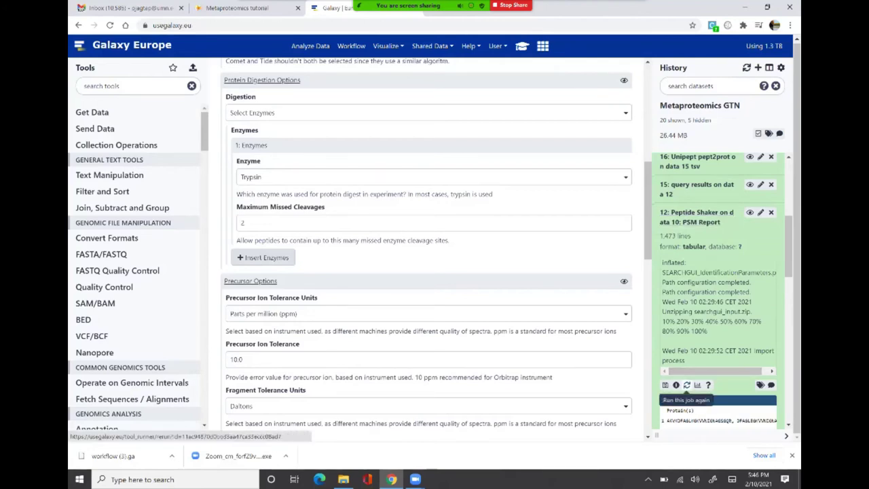
{"action": "scroll", "coordinate": [426, 251], "scroll_direction": "down", "scroll_amount": 5}
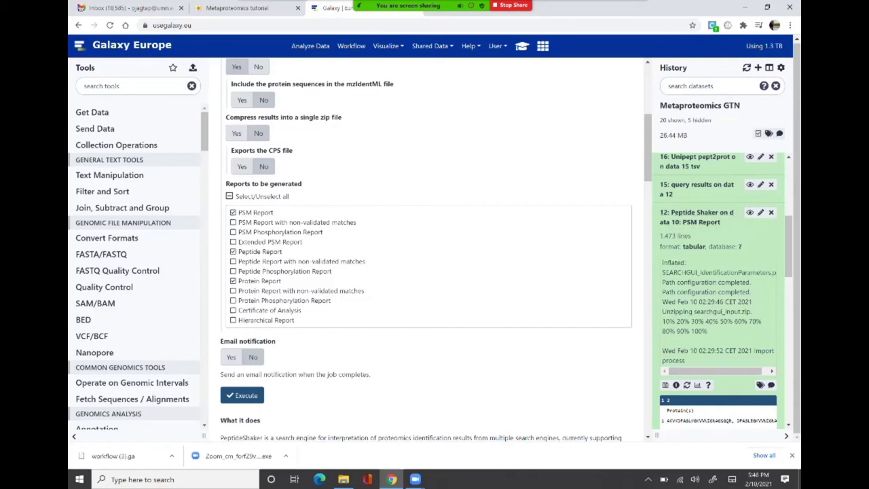
Show the hidden datasets in the Metaproteomics GTN history and unhide the Peptide Shaker Protein Report
{"action": "left_click", "coordinate": [702, 120]}
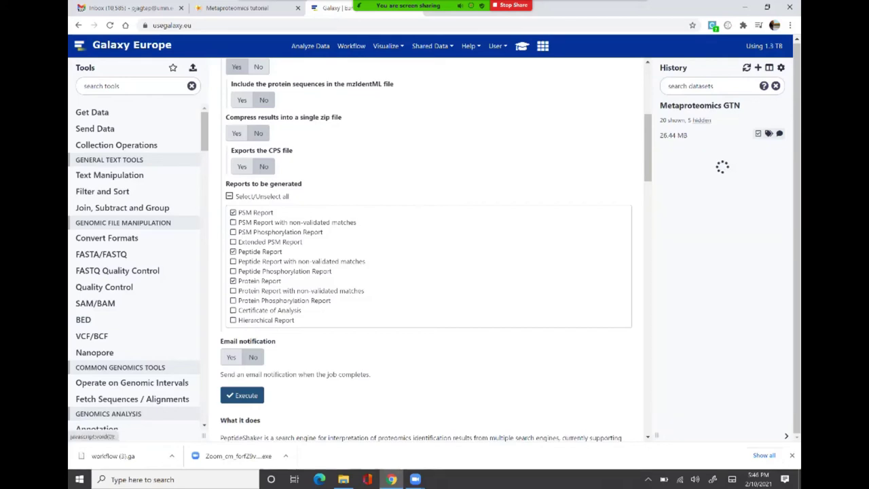
{"action": "scroll", "coordinate": [722, 289], "scroll_direction": "down", "scroll_amount": 4}
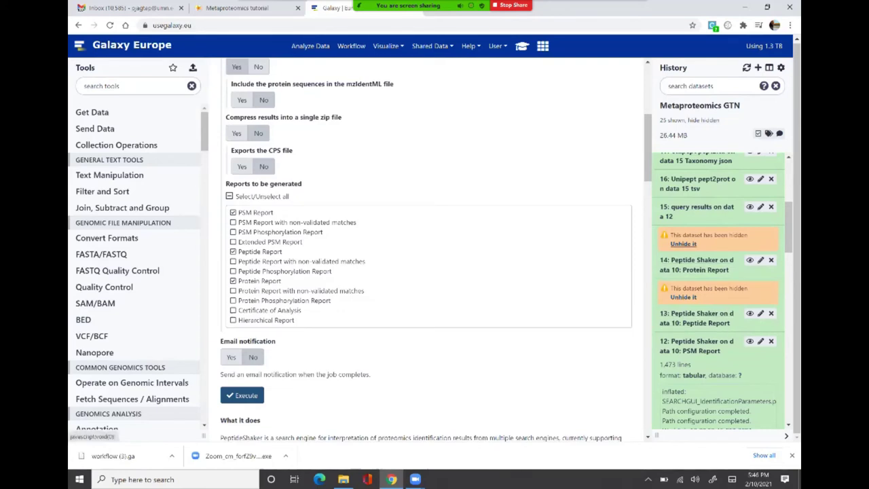
{"action": "left_click", "coordinate": [683, 243]}
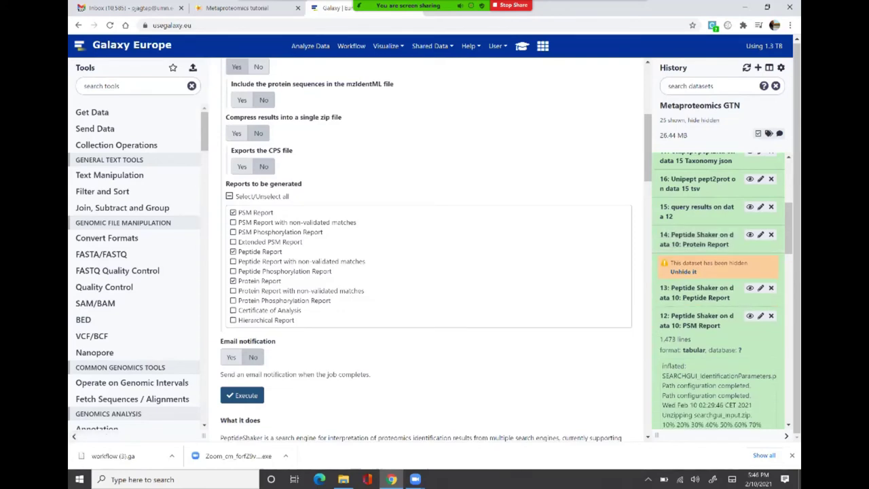
View the Peptide Shaker PSM Report data and examine its columns from Protein(s) and Sequence through to Confidence and Validation
{"action": "scroll", "coordinate": [722, 292], "scroll_direction": "down", "scroll_amount": 2}
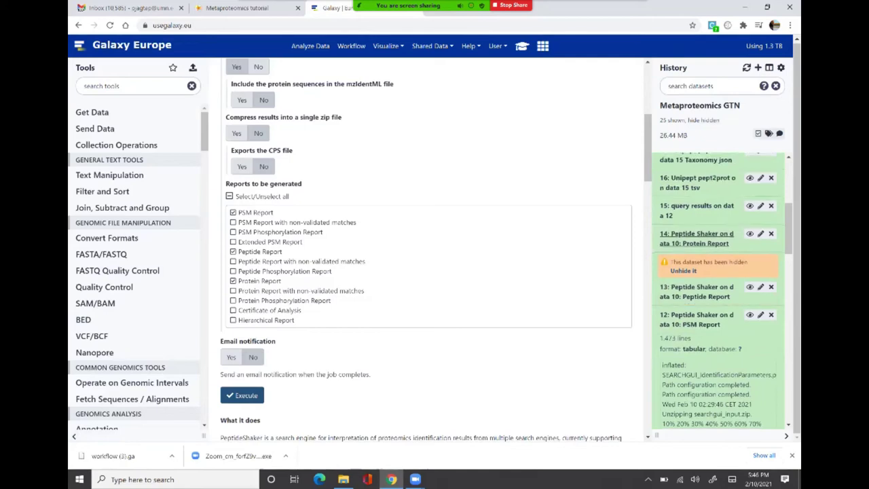
{"action": "scroll", "coordinate": [719, 291], "scroll_direction": "down", "scroll_amount": 1}
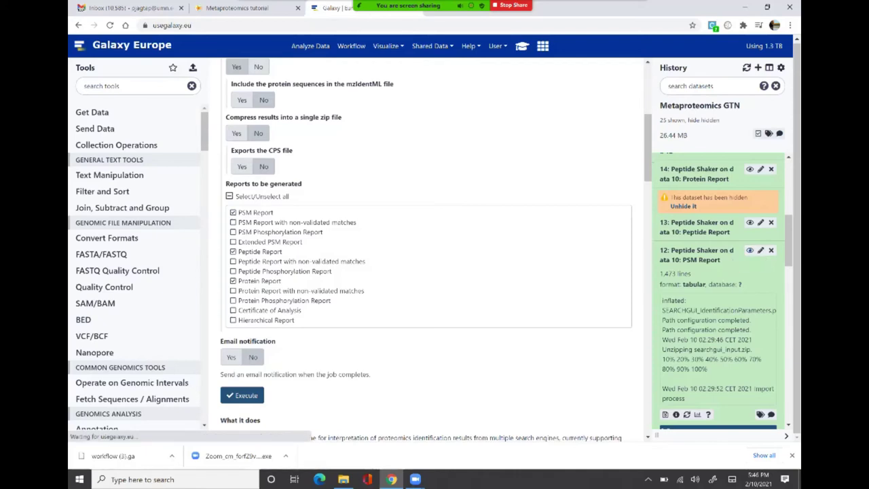
{"action": "left_click", "coordinate": [749, 251]}
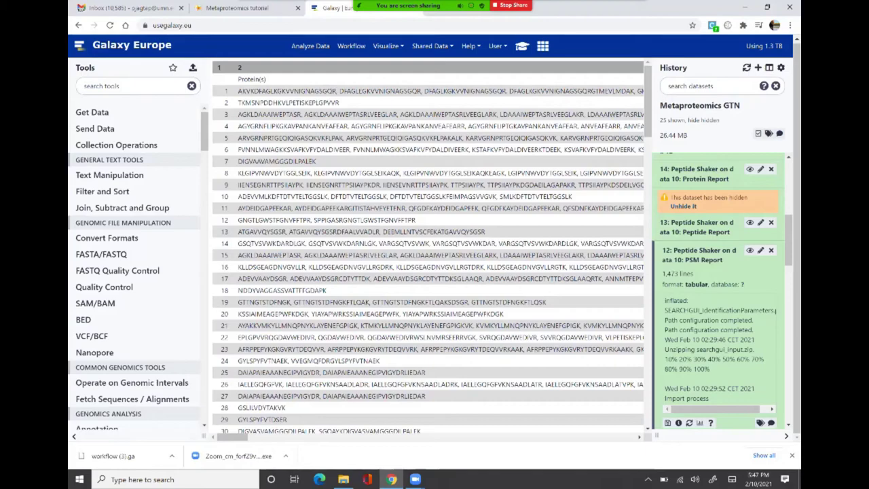
{"action": "scroll", "coordinate": [426, 247], "scroll_direction": "right", "scroll_amount": 10}
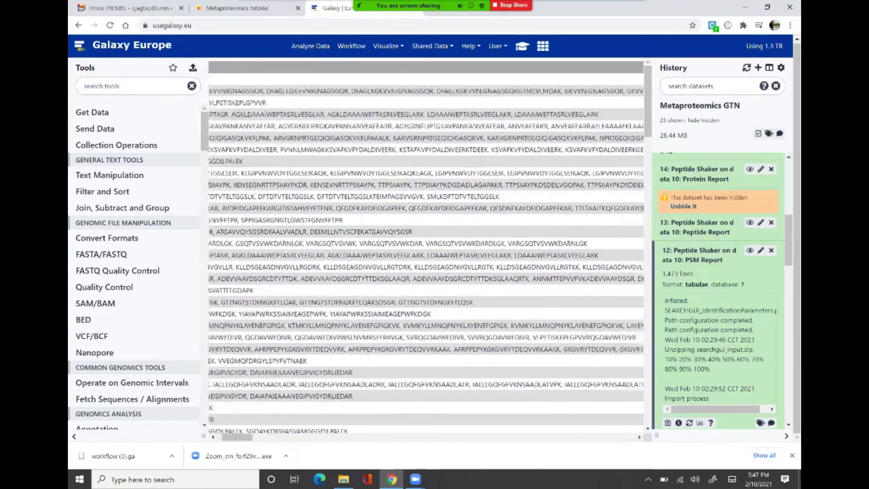
{"action": "scroll", "coordinate": [426, 247], "scroll_direction": "right", "scroll_amount": 10}
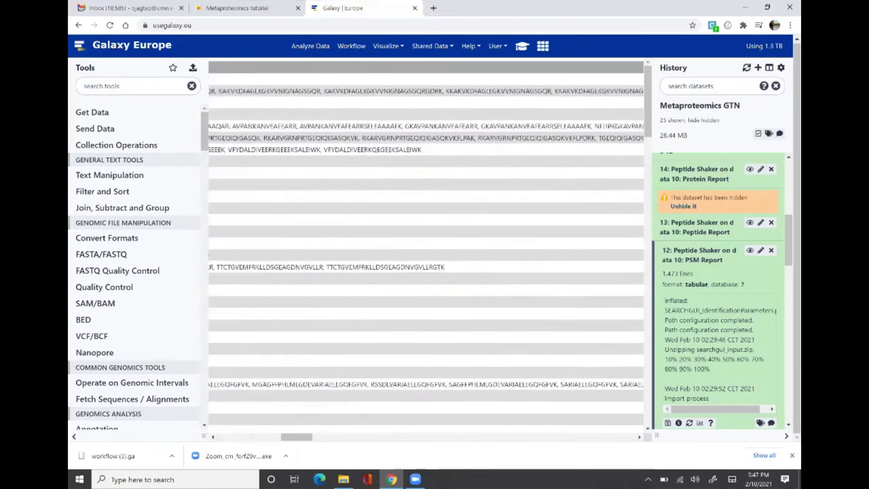
{"action": "scroll", "coordinate": [426, 247], "scroll_direction": "right", "scroll_amount": 14}
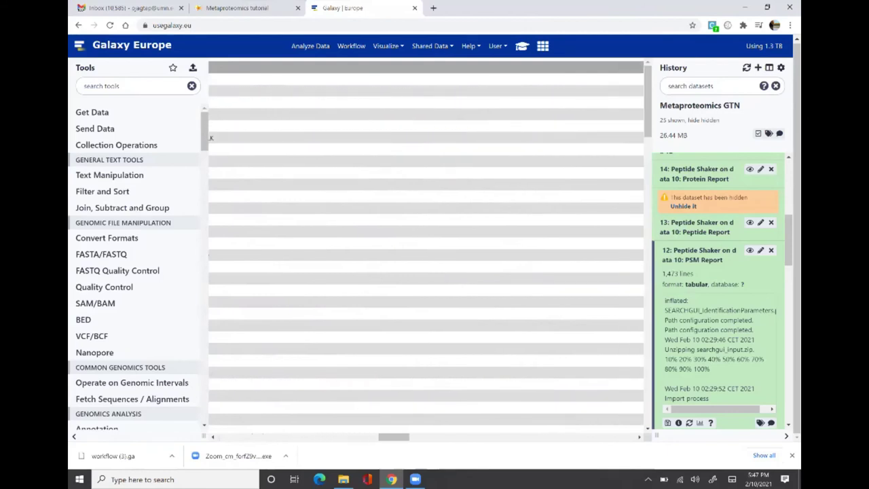
{"action": "scroll", "coordinate": [427, 247], "scroll_direction": "right", "scroll_amount": 6}
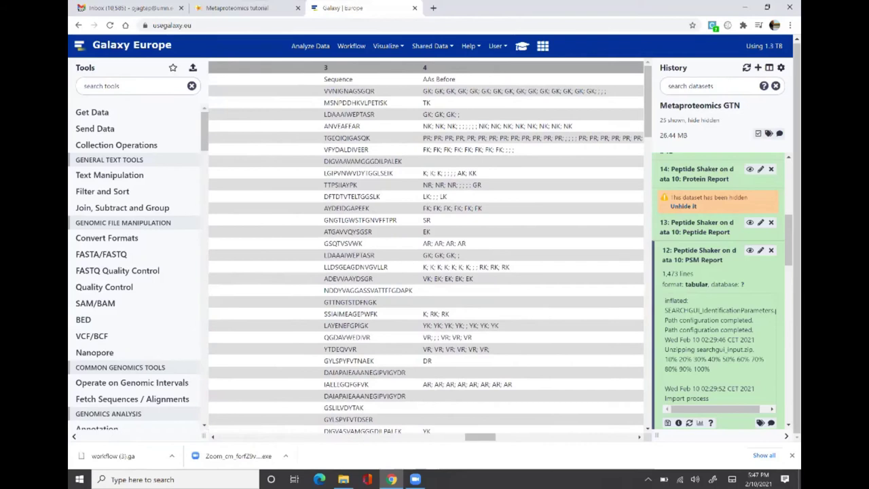
{"action": "scroll", "coordinate": [426, 247], "scroll_direction": "right", "scroll_amount": 3}
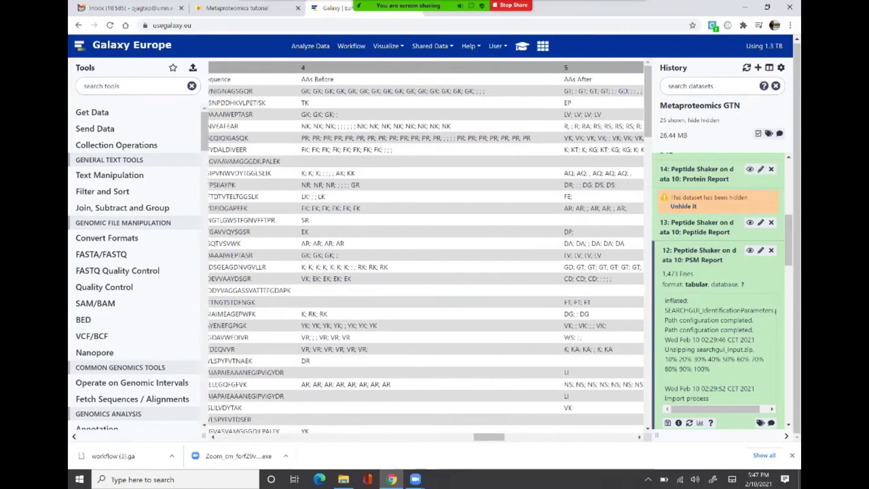
{"action": "scroll", "coordinate": [426, 247], "scroll_direction": "right", "scroll_amount": 3}
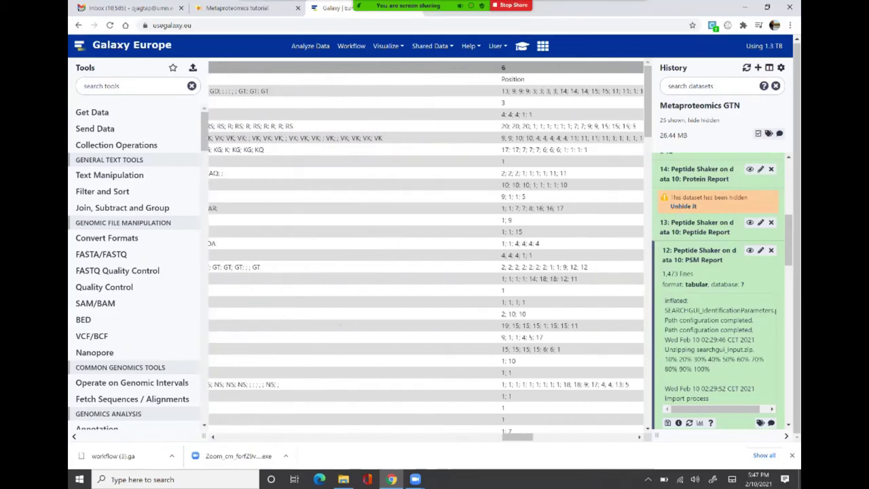
{"action": "scroll", "coordinate": [426, 247], "scroll_direction": "right", "scroll_amount": 3}
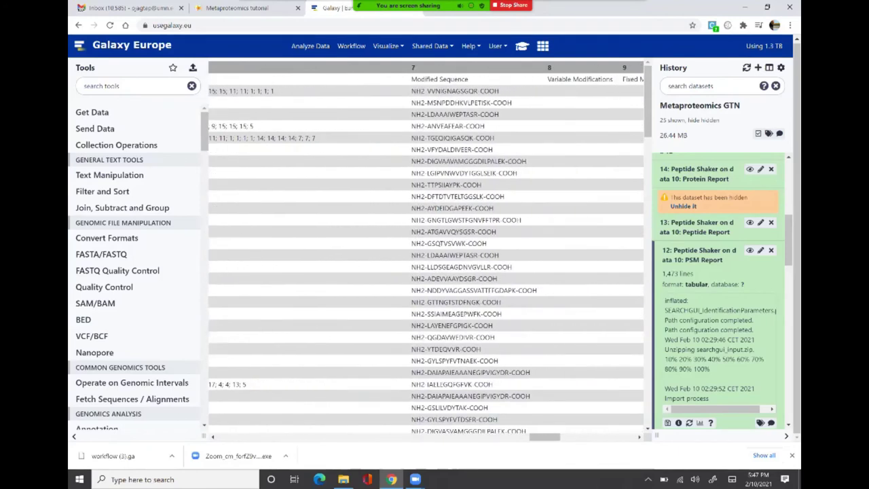
{"action": "scroll", "coordinate": [426, 247], "scroll_direction": "right", "scroll_amount": 3}
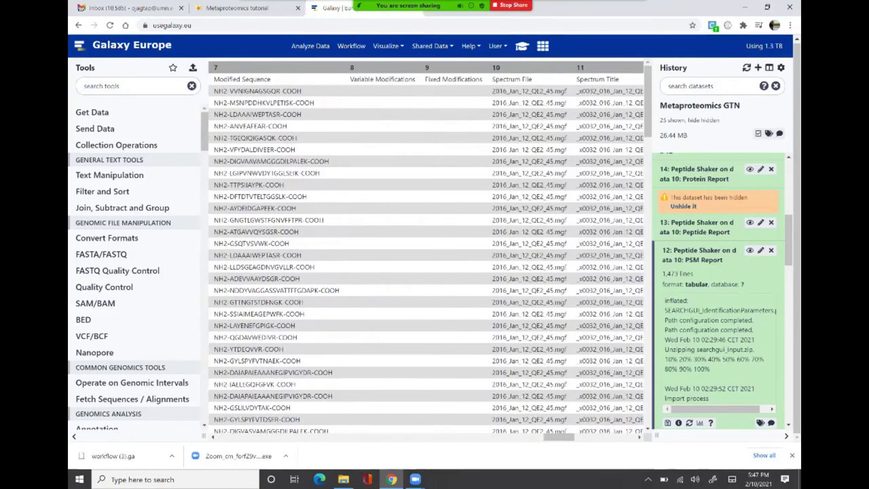
{"action": "scroll", "coordinate": [426, 247], "scroll_direction": "right", "scroll_amount": 3}
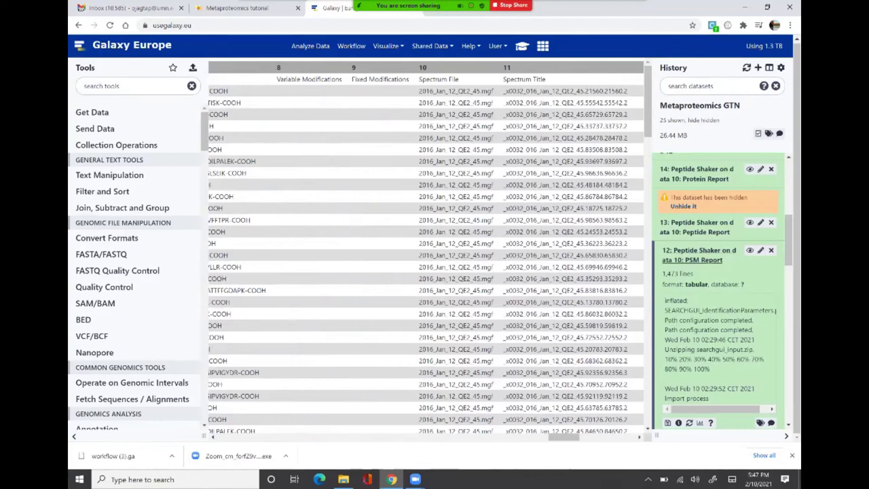
{"action": "scroll", "coordinate": [426, 258], "scroll_direction": "right", "scroll_amount": 3}
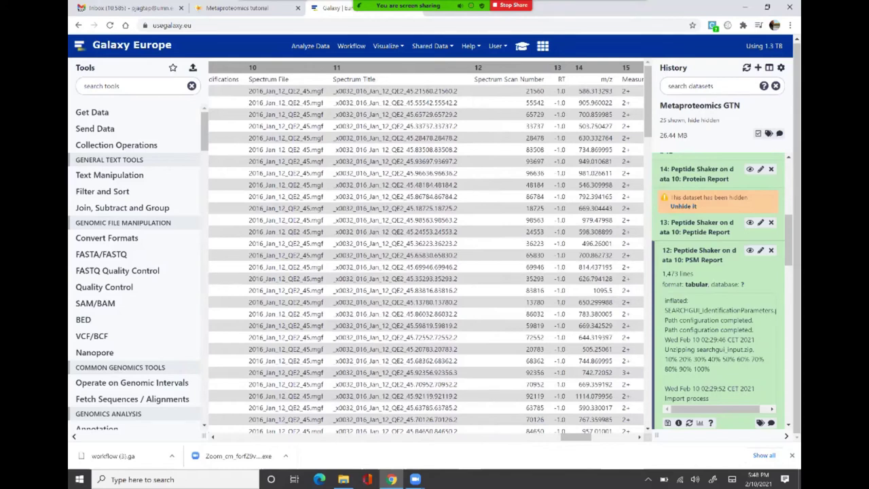
{"action": "scroll", "coordinate": [427, 258], "scroll_direction": "right", "scroll_amount": 2}
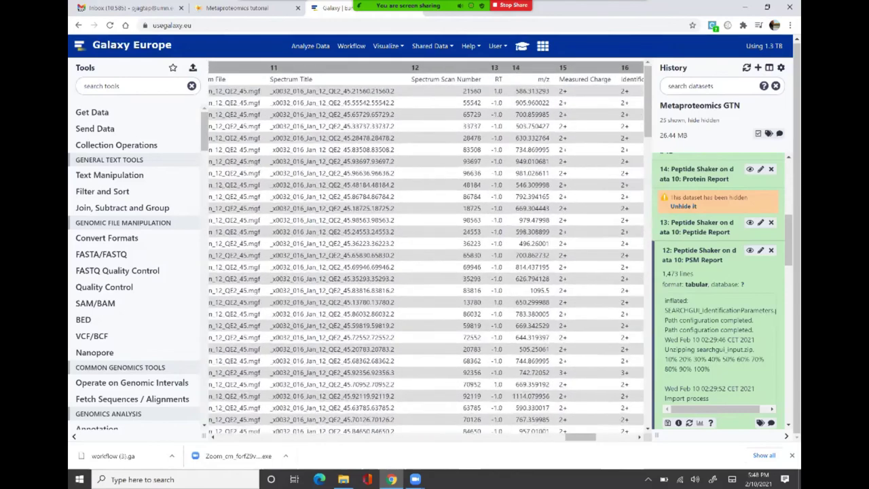
{"action": "scroll", "coordinate": [425, 253], "scroll_direction": "right", "scroll_amount": 4}
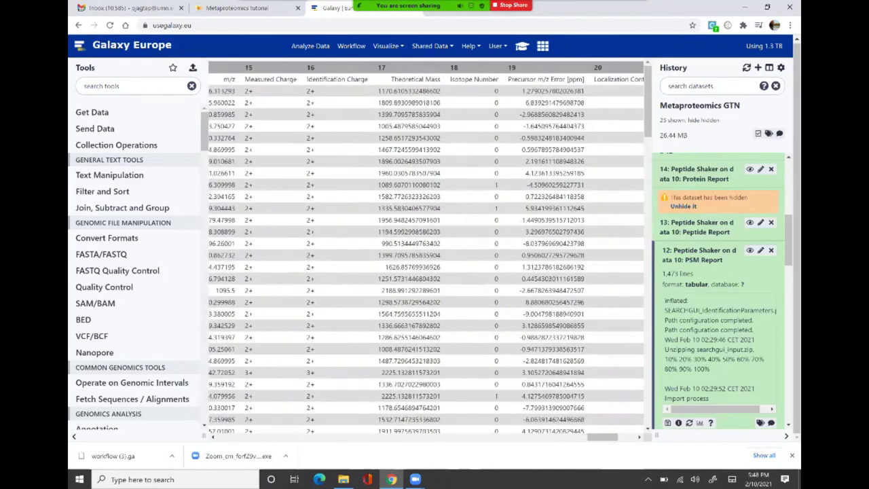
{"action": "scroll", "coordinate": [425, 253], "scroll_direction": "right", "scroll_amount": 4}
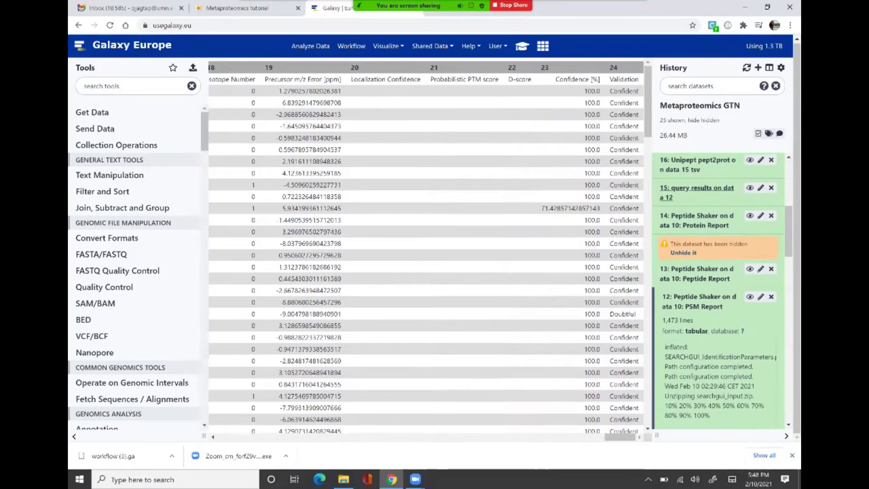
Open the Query Tabular rerun form of the query results on data 12 dataset to review its SQL query, dismissing the calendar reminder
{"action": "left_click", "coordinate": [696, 188]}
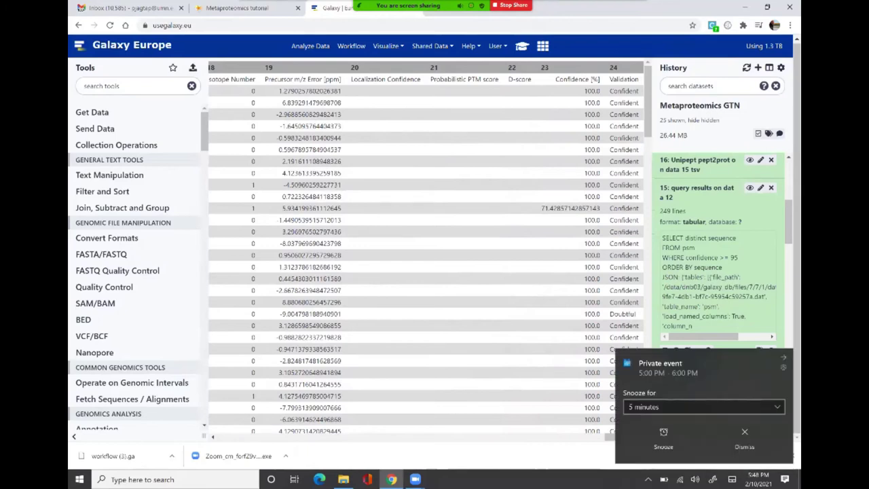
{"action": "left_click", "coordinate": [743, 438]}
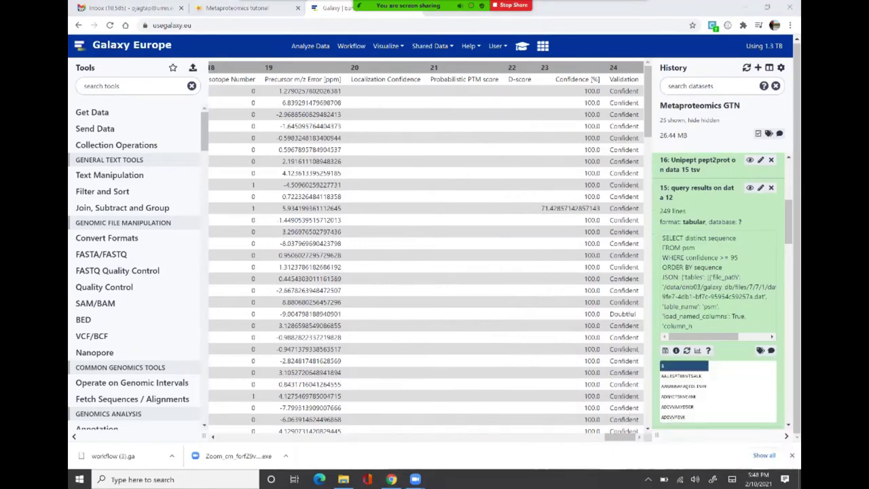
{"action": "left_click", "coordinate": [686, 351]}
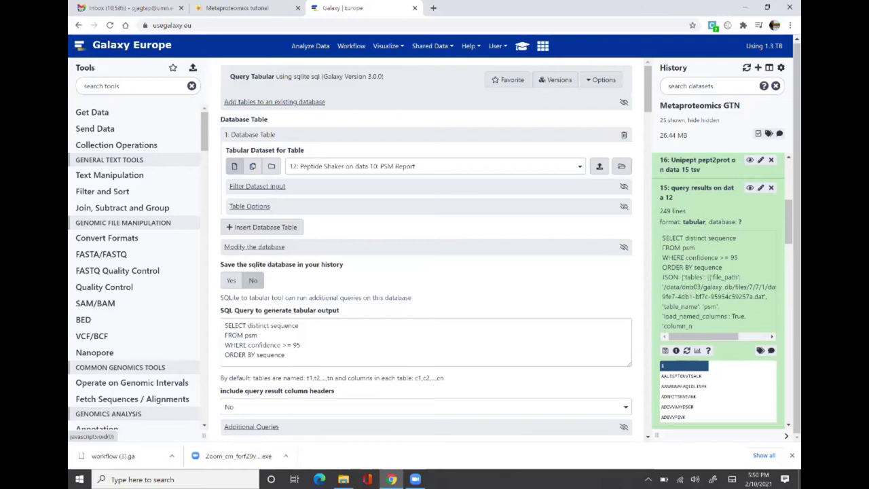
{"action": "scroll", "coordinate": [717, 282], "scroll_direction": "right", "scroll_amount": 1}
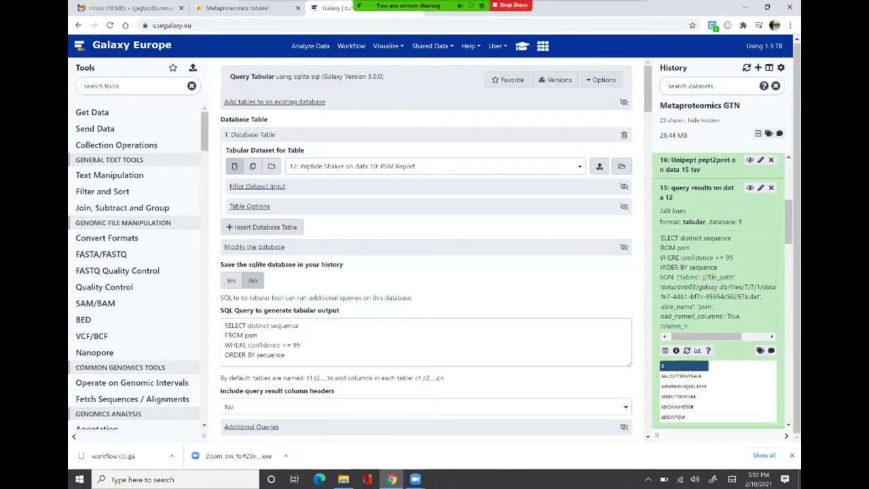
Look over the peptide preview of the query results and expand the Unipept pept2prot on data 15 tsv dataset
{"action": "scroll", "coordinate": [717, 292], "scroll_direction": "down", "scroll_amount": 2}
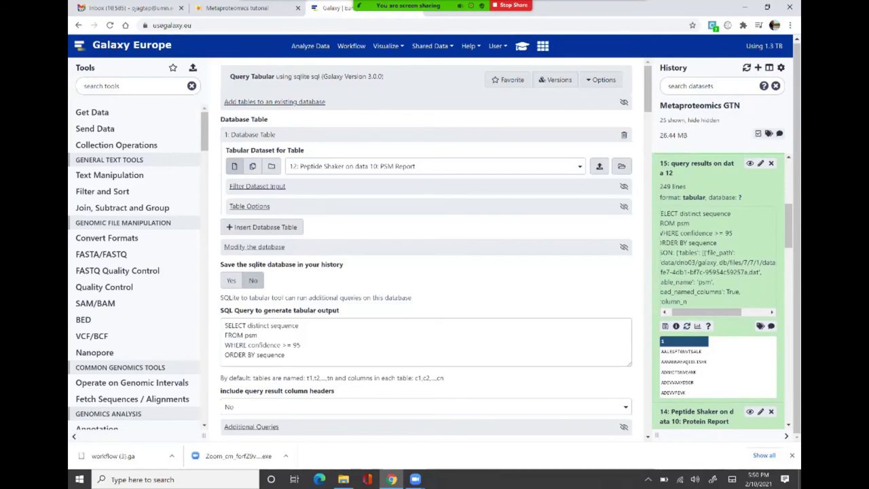
{"action": "scroll", "coordinate": [718, 291], "scroll_direction": "down", "scroll_amount": 1}
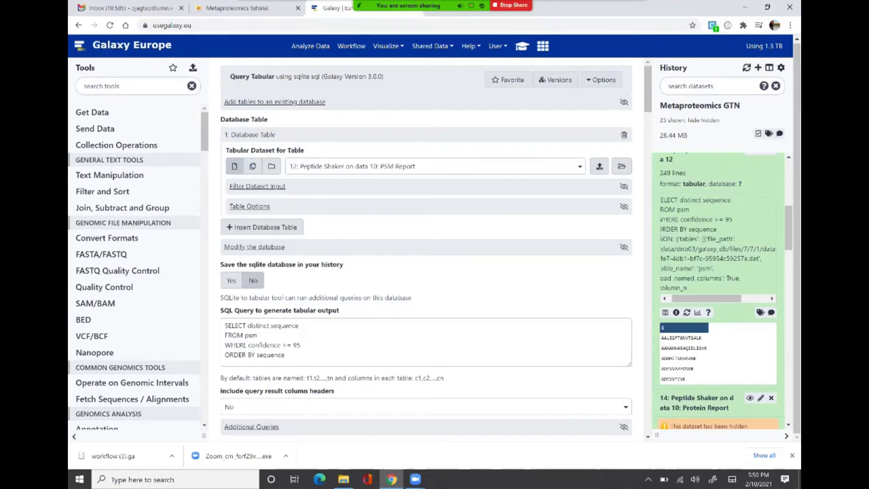
{"action": "scroll", "coordinate": [718, 292], "scroll_direction": "up", "scroll_amount": 3}
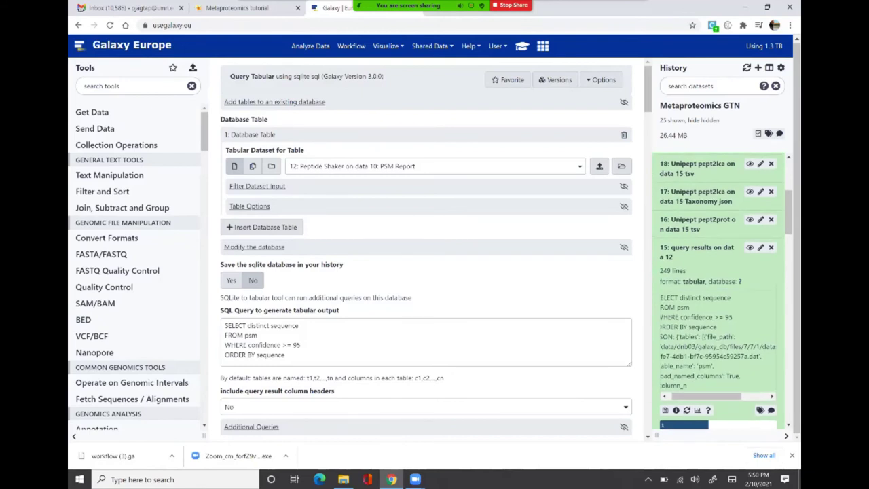
{"action": "left_click", "coordinate": [697, 219]}
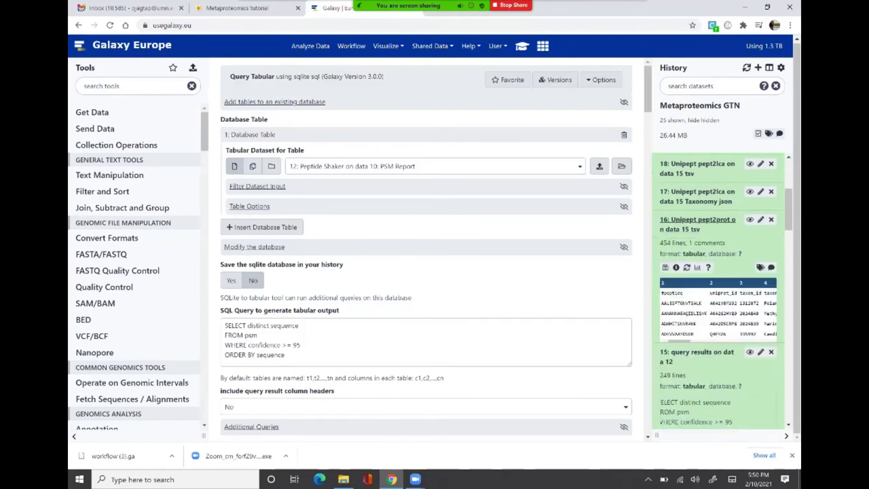
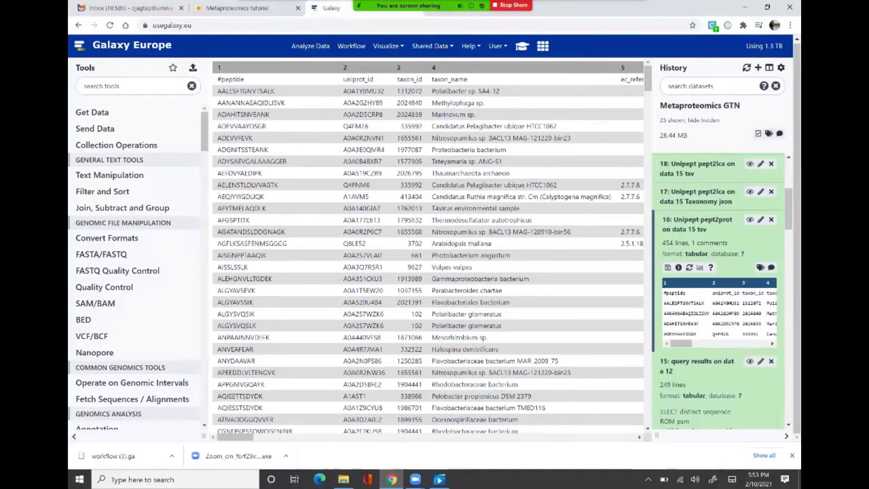
Examine the Unipept pept2prot table's columns from taxon_name through ec_references, go_references, refseq_ids and refseq_protein_ids to insdc_ids and beyond
{"action": "scroll", "coordinate": [426, 251], "scroll_direction": "right", "scroll_amount": 3}
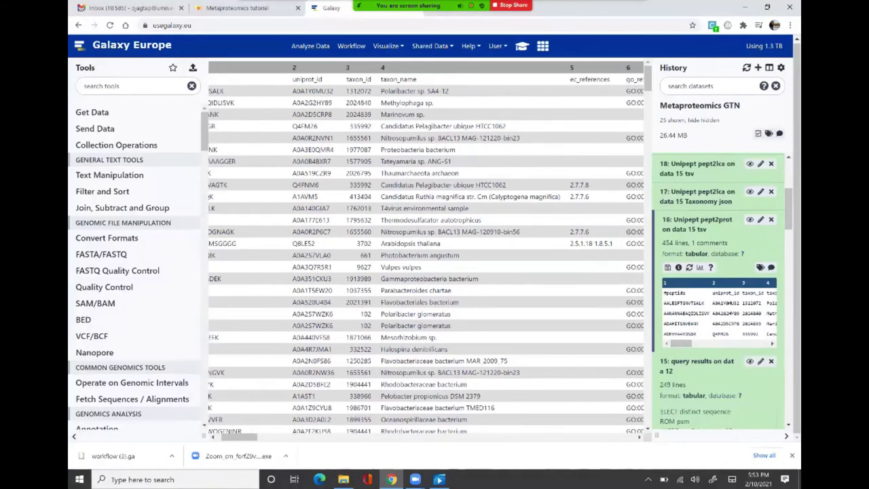
{"action": "scroll", "coordinate": [425, 251], "scroll_direction": "right", "scroll_amount": 8}
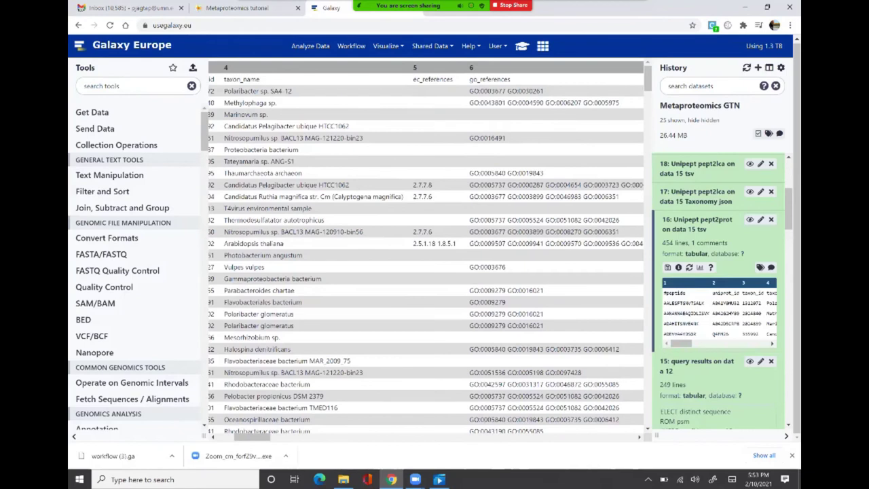
{"action": "scroll", "coordinate": [426, 251], "scroll_direction": "right", "scroll_amount": 3}
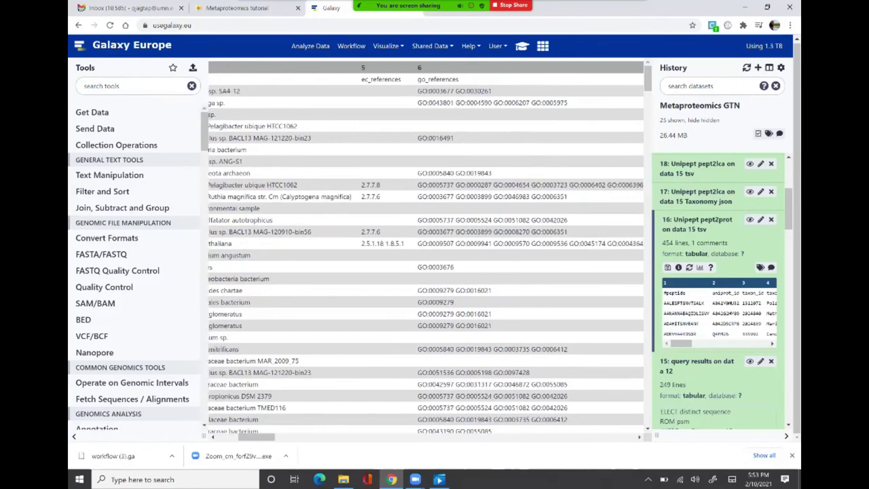
{"action": "scroll", "coordinate": [426, 251], "scroll_direction": "right", "scroll_amount": 20}
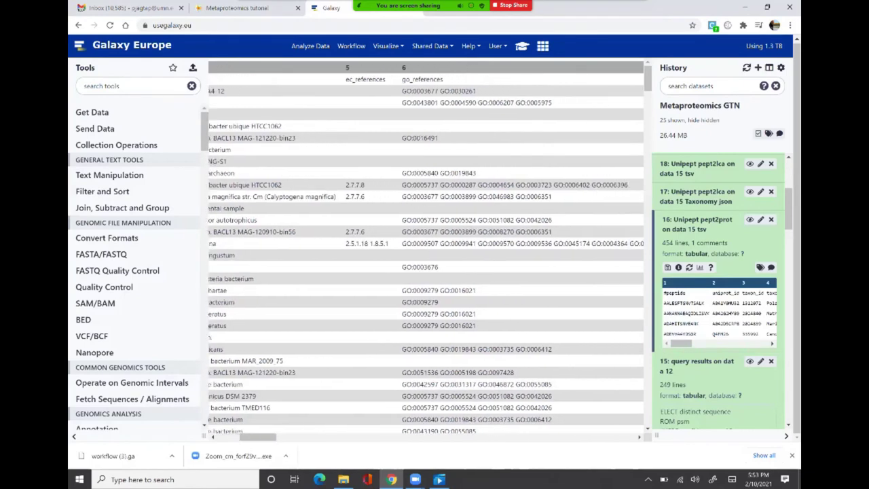
{"action": "scroll", "coordinate": [426, 251], "scroll_direction": "right", "scroll_amount": 3}
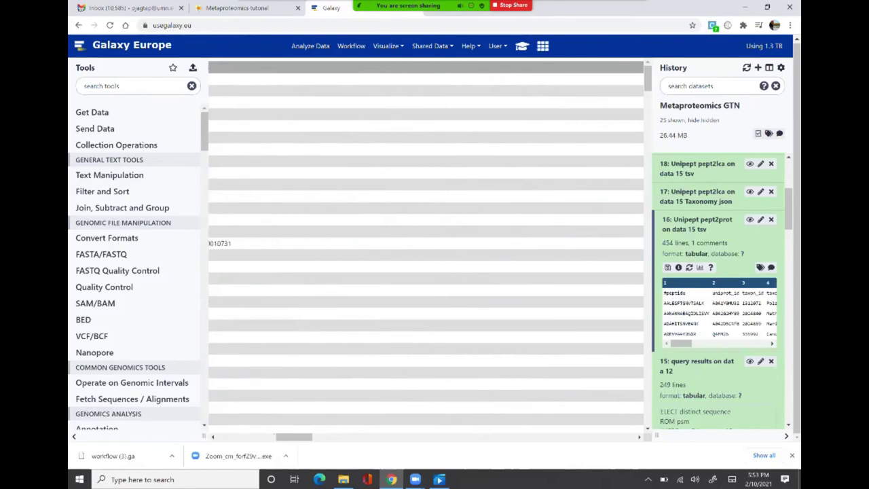
{"action": "scroll", "coordinate": [426, 251], "scroll_direction": "right", "scroll_amount": 10}
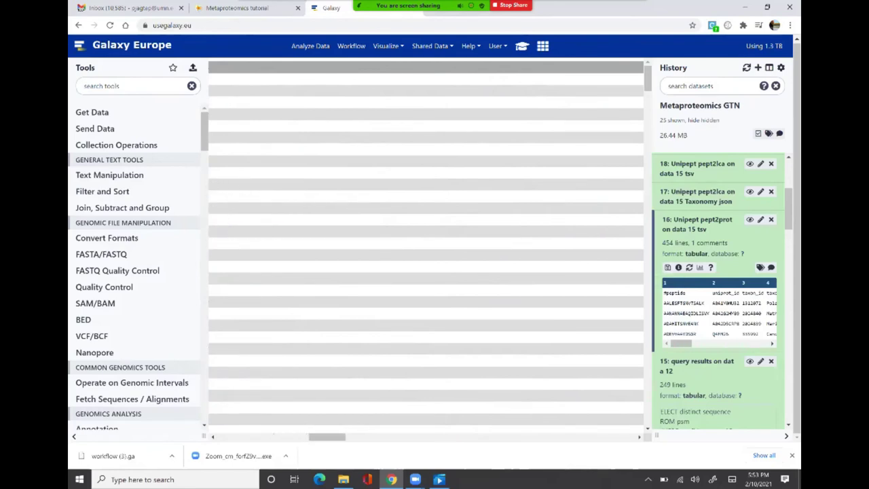
{"action": "scroll", "coordinate": [425, 251], "scroll_direction": "right", "scroll_amount": 8}
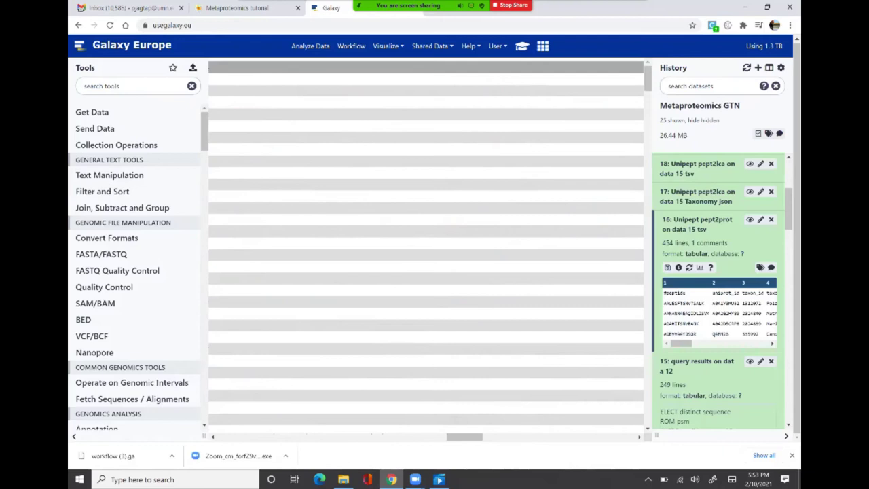
{"action": "scroll", "coordinate": [426, 251], "scroll_direction": "left", "scroll_amount": 2}
{"action": "scroll", "coordinate": [426, 251], "scroll_direction": "up", "scroll_amount": 2}
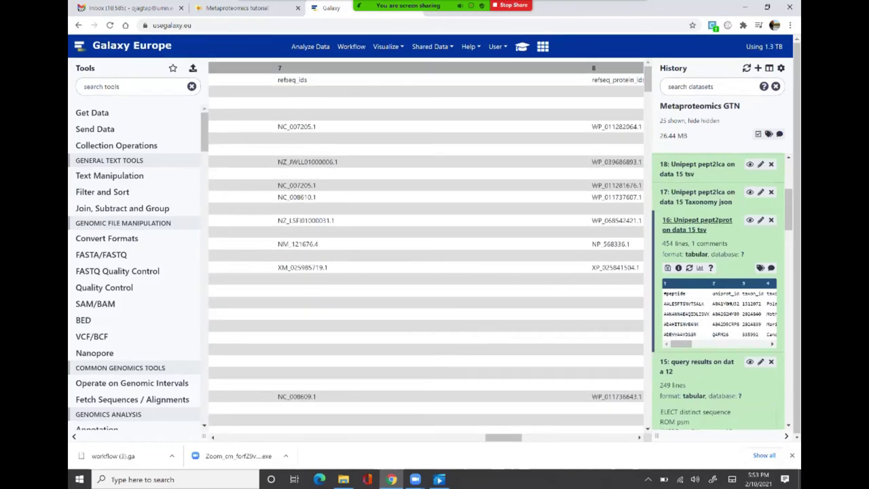
{"action": "scroll", "coordinate": [425, 251], "scroll_direction": "right", "scroll_amount": 3}
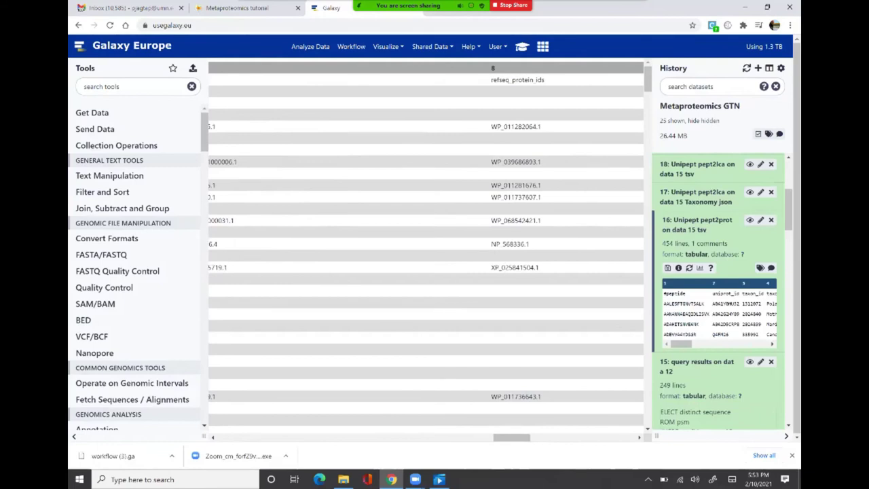
{"action": "scroll", "coordinate": [425, 251], "scroll_direction": "right", "scroll_amount": 3}
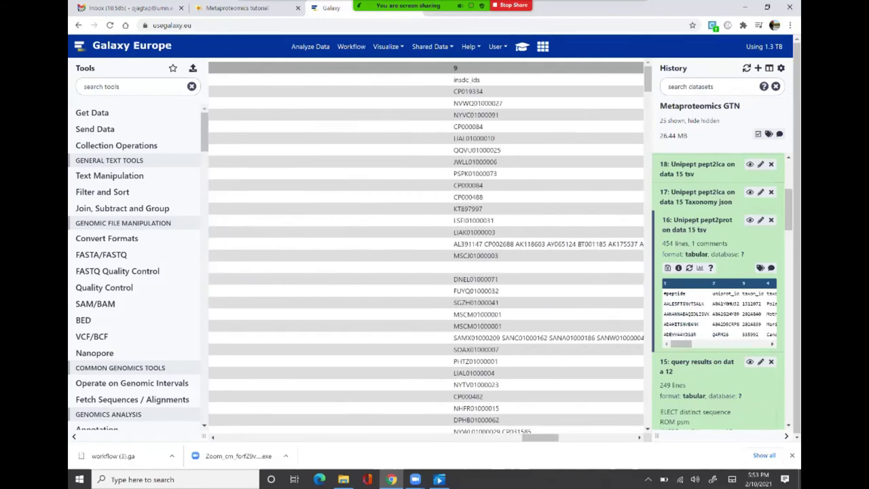
{"action": "scroll", "coordinate": [426, 251], "scroll_direction": "right", "scroll_amount": 5}
{"action": "scroll", "coordinate": [425, 251], "scroll_direction": "right", "scroll_amount": 5}
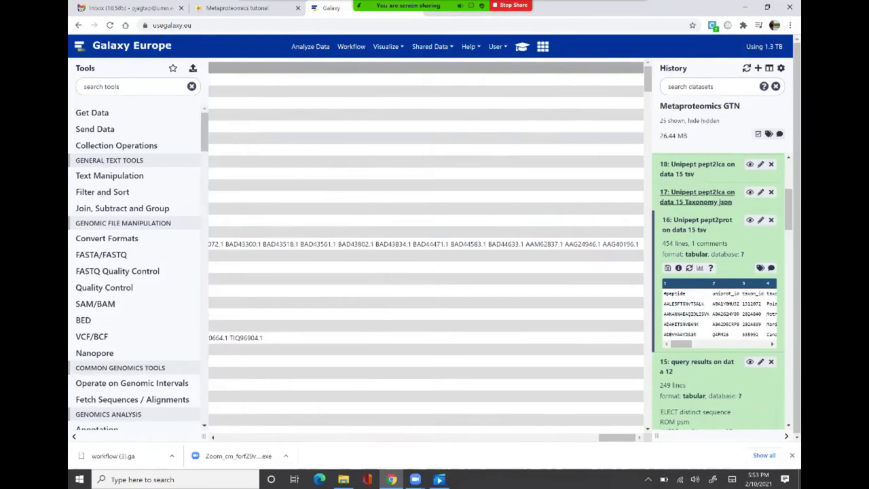
Visualize the Unipept pept2lca on data 15 Taxonomy json dataset with the Unipept Taxonomy Viewer
{"action": "left_click", "coordinate": [697, 196]}
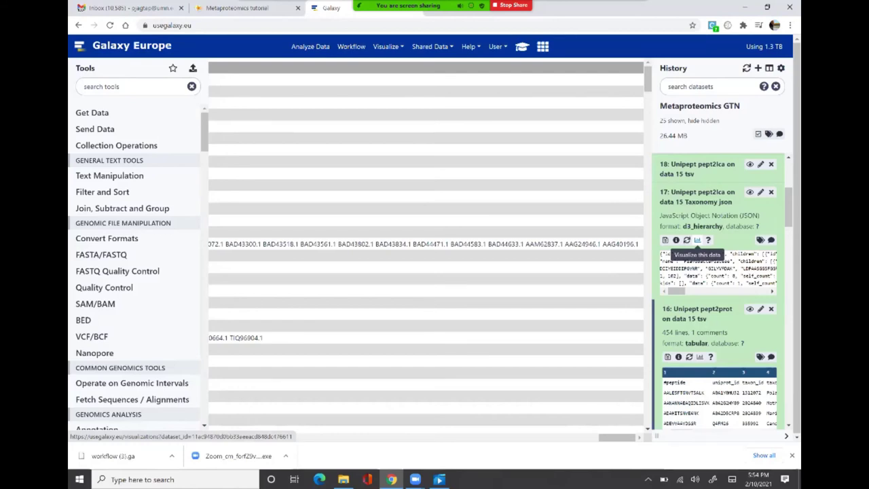
{"action": "left_click", "coordinate": [697, 241]}
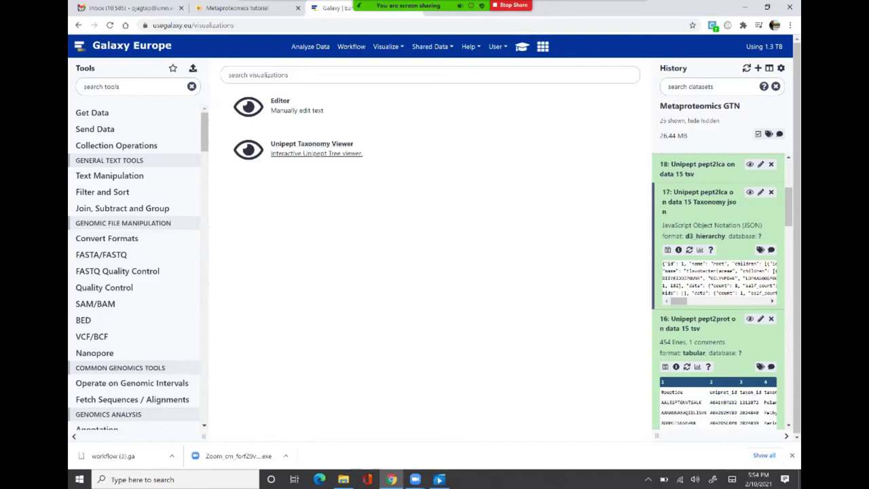
{"action": "left_click", "coordinate": [316, 153]}
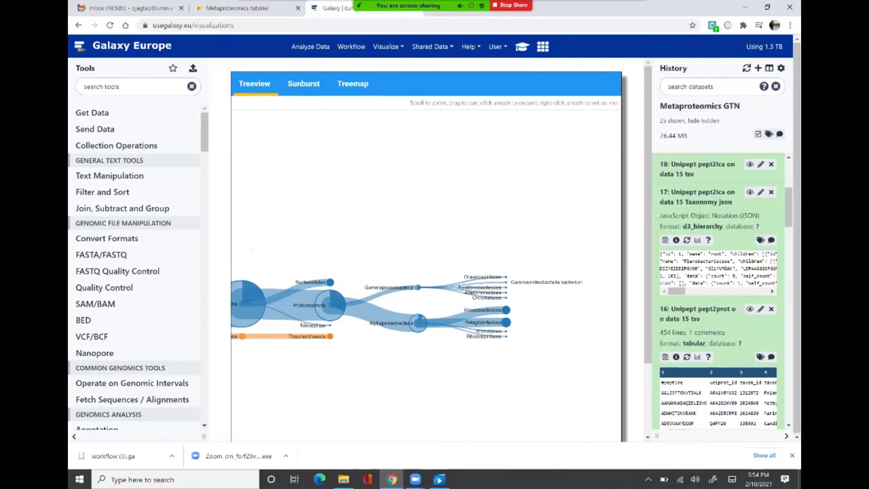
Expand the Rhodobacterales, Pelagibacterales and Candidatus Pelagibacter nodes in the taxonomy tree
{"action": "mouse_move", "coordinate": [506, 309]}
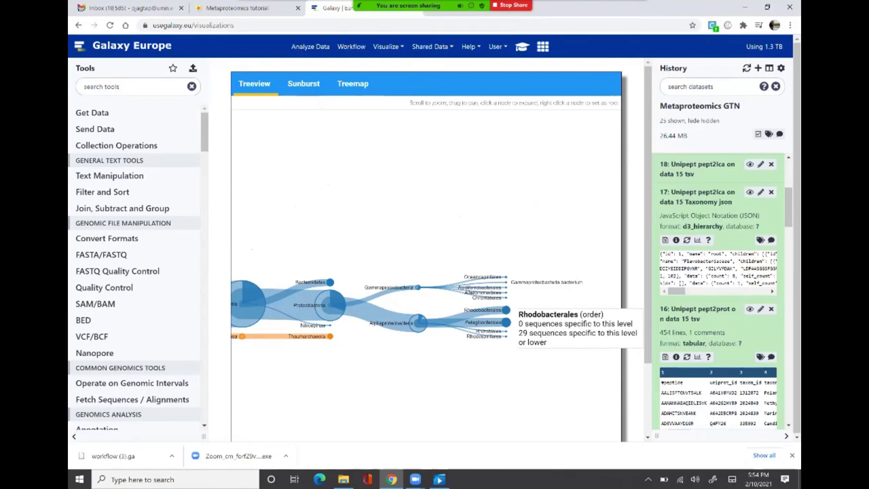
{"action": "left_click", "coordinate": [506, 309]}
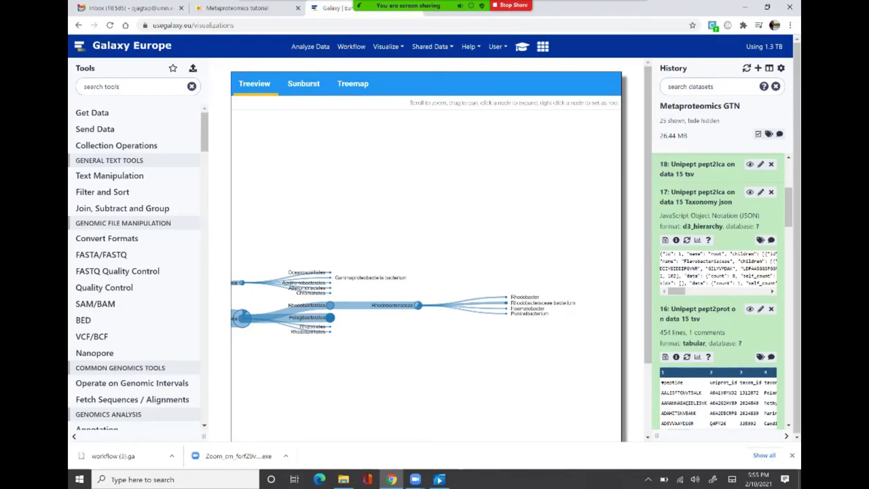
{"action": "left_click", "coordinate": [329, 317]}
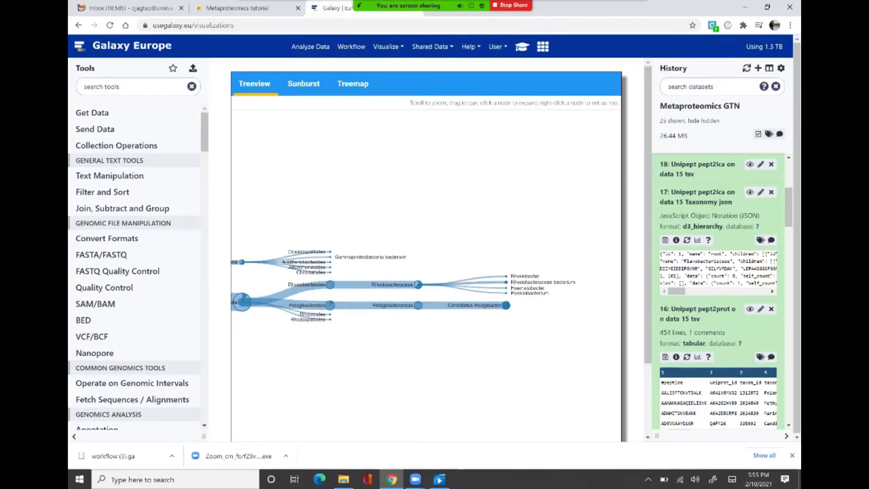
{"action": "scroll", "coordinate": [472, 330], "scroll_direction": "up", "scroll_amount": 3}
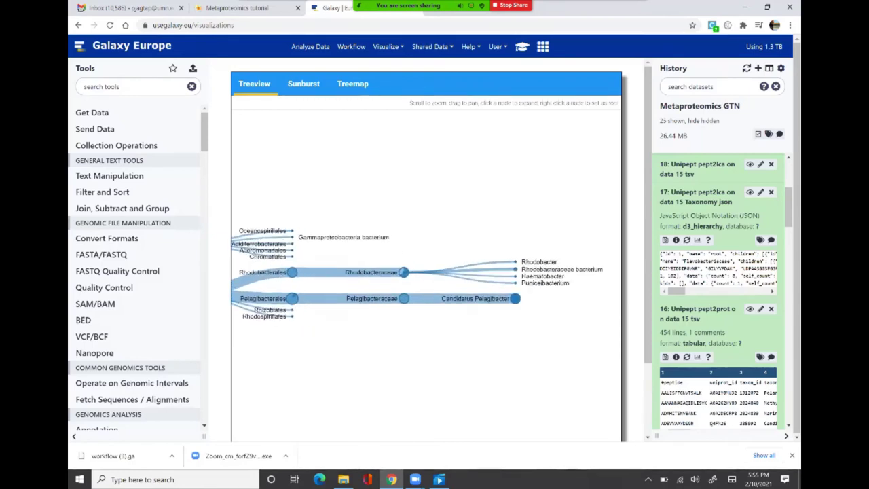
{"action": "scroll", "coordinate": [472, 330], "scroll_direction": "up", "scroll_amount": 2}
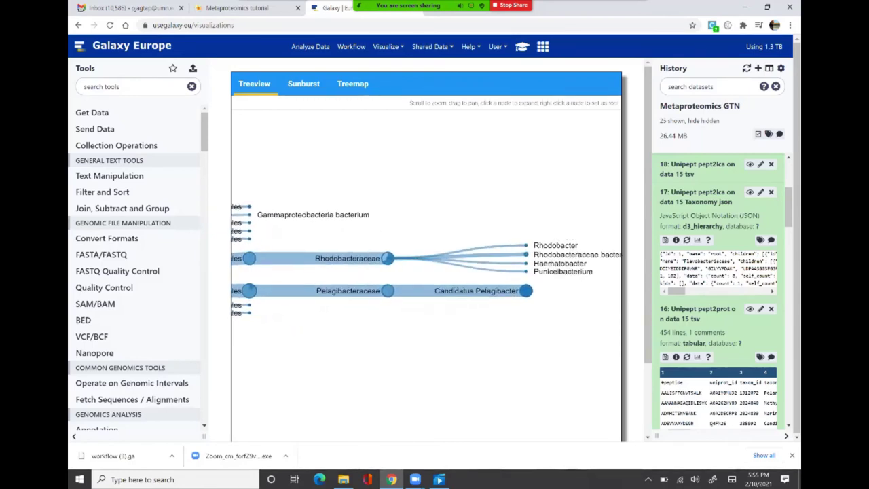
{"action": "mouse_move", "coordinate": [526, 290]}
{"action": "left_click", "coordinate": [526, 290]}
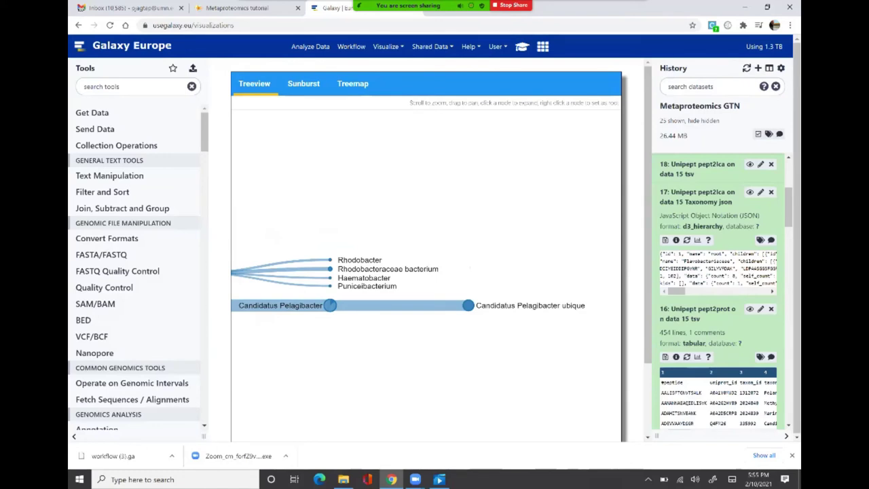
Return to the wider taxonomy tree and expand the node directly beneath Bacteroidetes
{"action": "mouse_move", "coordinate": [528, 305]}
{"action": "scroll", "coordinate": [415, 222], "scroll_direction": "down", "scroll_amount": 2}
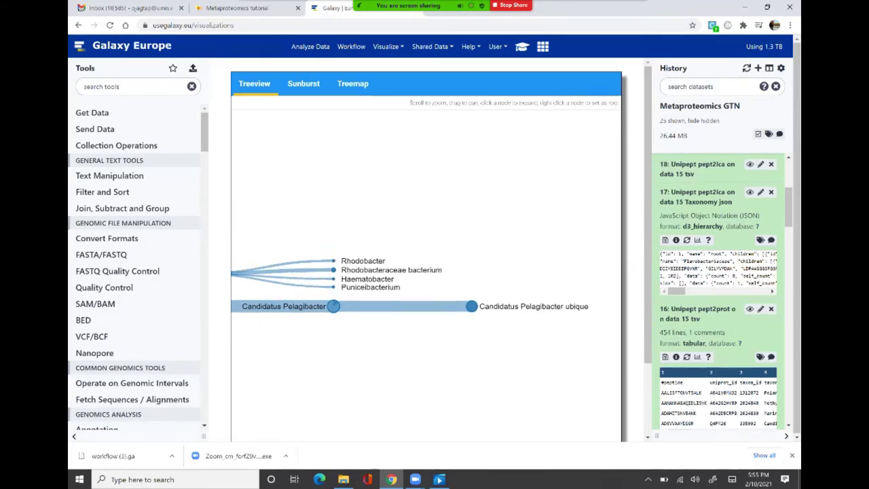
{"action": "scroll", "coordinate": [432, 219], "scroll_direction": "down", "scroll_amount": 3}
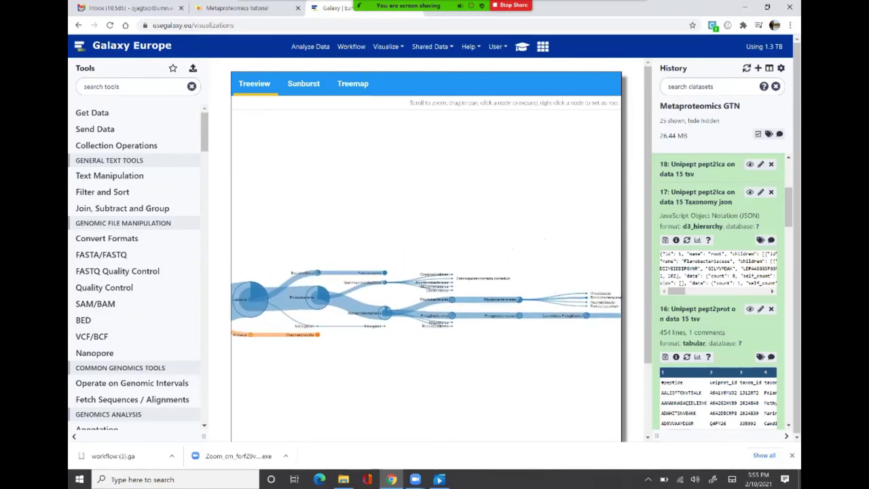
{"action": "left_click", "coordinate": [384, 272]}
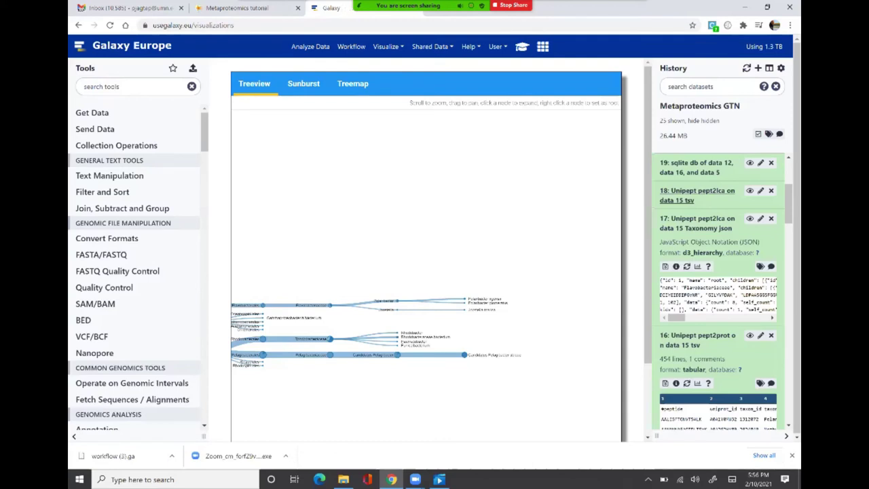
Open the Unipept pept2lca on data 15 tsv dataset and examine its taxonomic rank columns from superkingdom through phylum, class, order, family and genus to species
{"action": "left_click", "coordinate": [693, 195]}
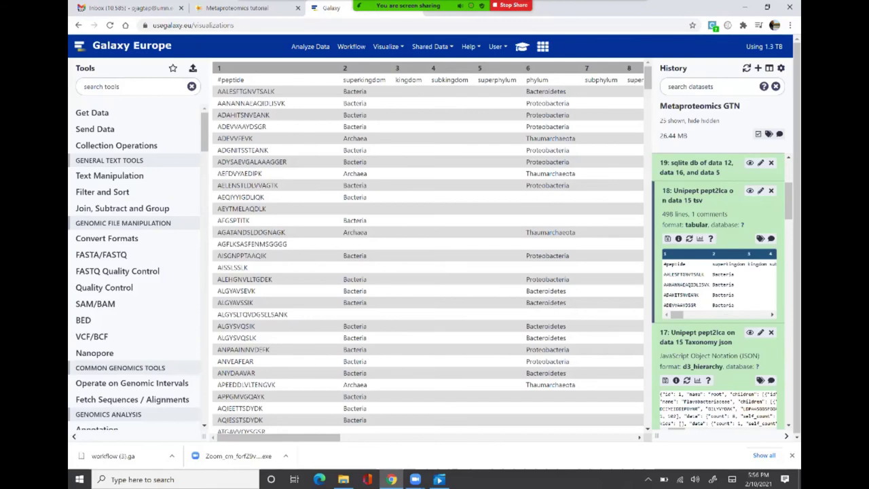
{"action": "scroll", "coordinate": [426, 251], "scroll_direction": "right", "scroll_amount": 3}
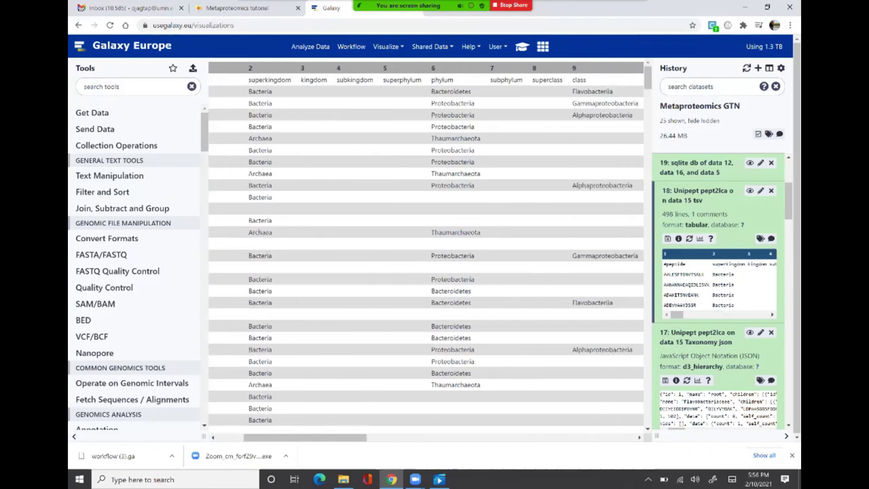
{"action": "scroll", "coordinate": [425, 251], "scroll_direction": "left", "scroll_amount": 3}
{"action": "scroll", "coordinate": [426, 251], "scroll_direction": "left", "scroll_amount": 1}
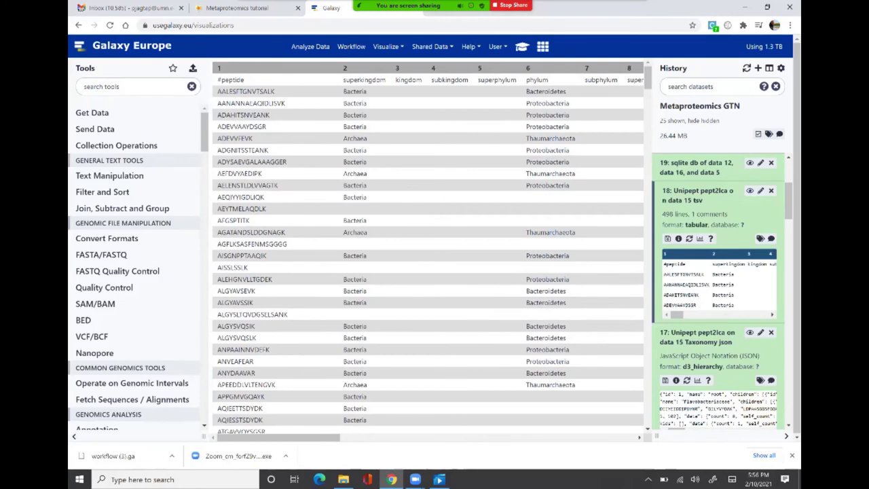
{"action": "scroll", "coordinate": [426, 251], "scroll_direction": "right", "scroll_amount": 10}
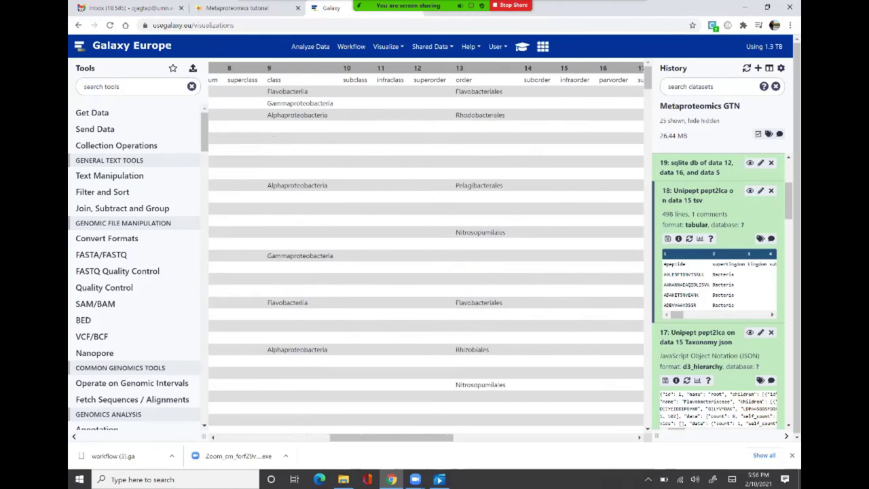
{"action": "scroll", "coordinate": [426, 251], "scroll_direction": "right", "scroll_amount": 8}
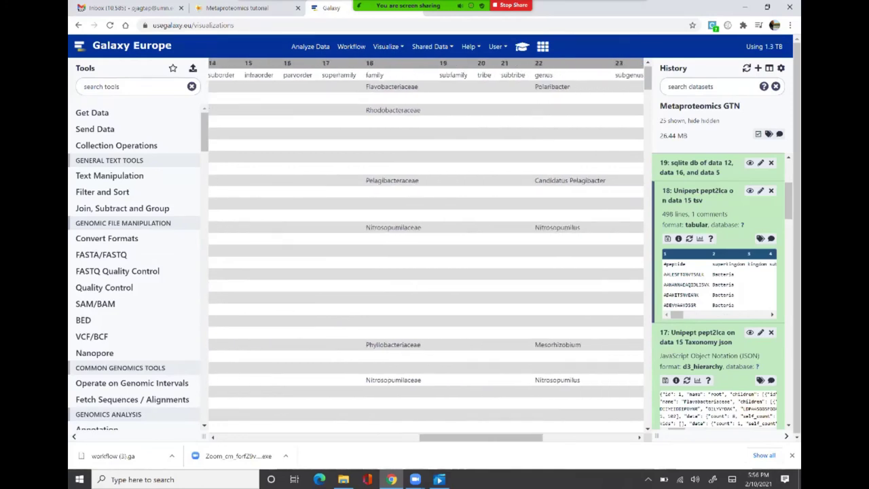
{"action": "scroll", "coordinate": [425, 251], "scroll_direction": "right", "scroll_amount": 6}
{"action": "scroll", "coordinate": [426, 251], "scroll_direction": "left", "scroll_amount": 1}
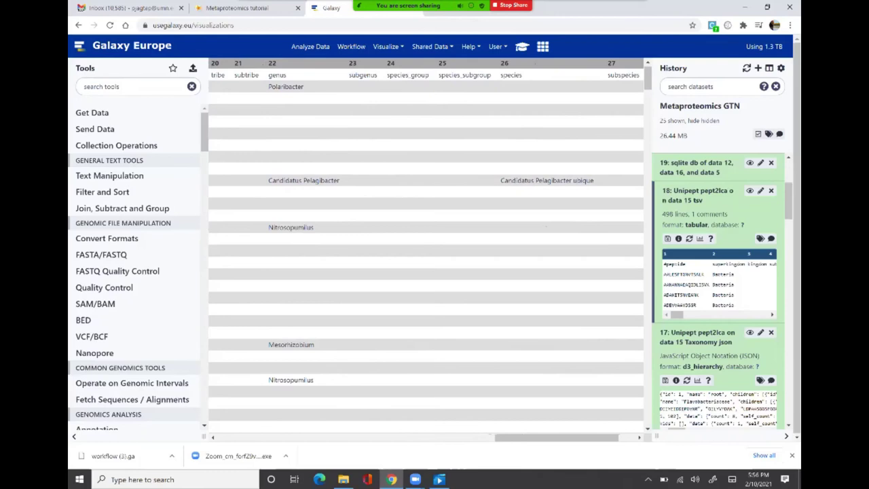
{"action": "scroll", "coordinate": [425, 251], "scroll_direction": "left", "scroll_amount": 2}
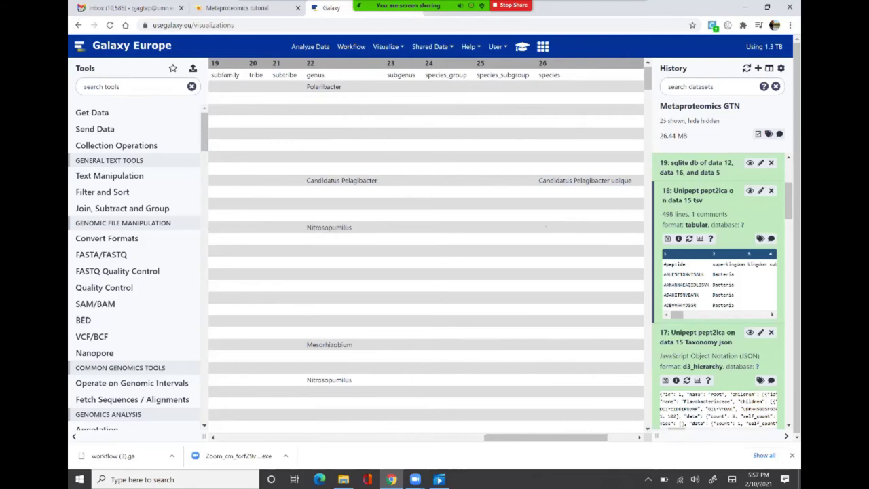
{"action": "scroll", "coordinate": [426, 251], "scroll_direction": "left", "scroll_amount": 15}
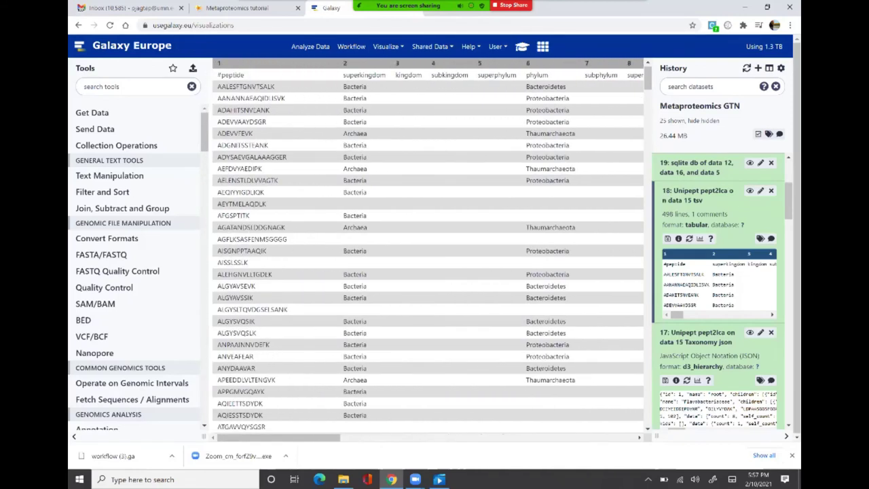
{"action": "scroll", "coordinate": [425, 252], "scroll_direction": "right", "scroll_amount": 14}
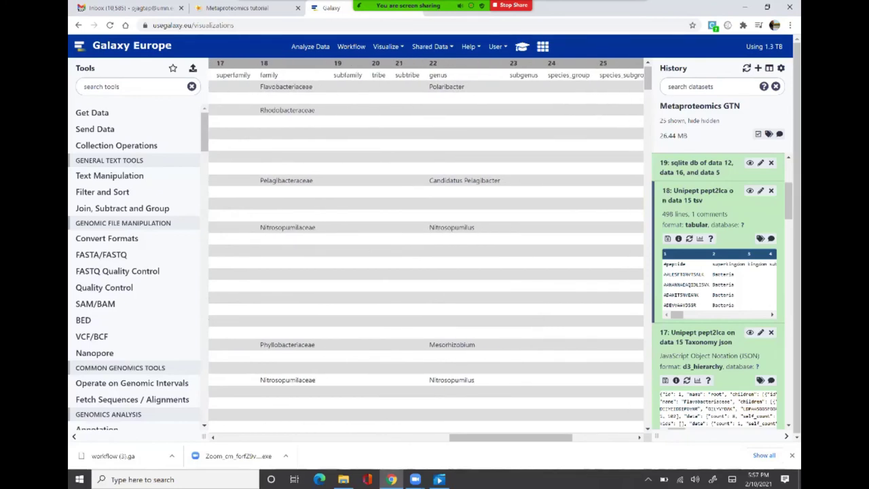
{"action": "scroll", "coordinate": [426, 251], "scroll_direction": "right", "scroll_amount": 2}
{"action": "scroll", "coordinate": [425, 251], "scroll_direction": "right", "scroll_amount": 8}
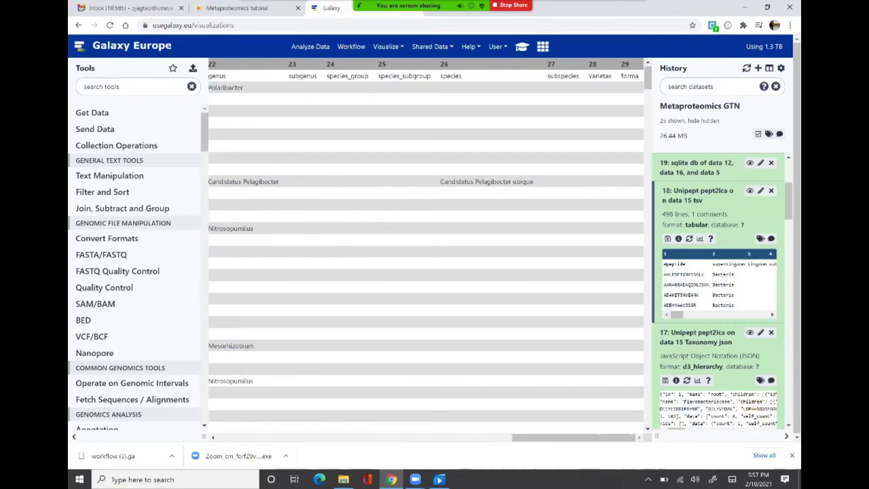
{"action": "scroll", "coordinate": [425, 244], "scroll_direction": "down", "scroll_amount": 3}
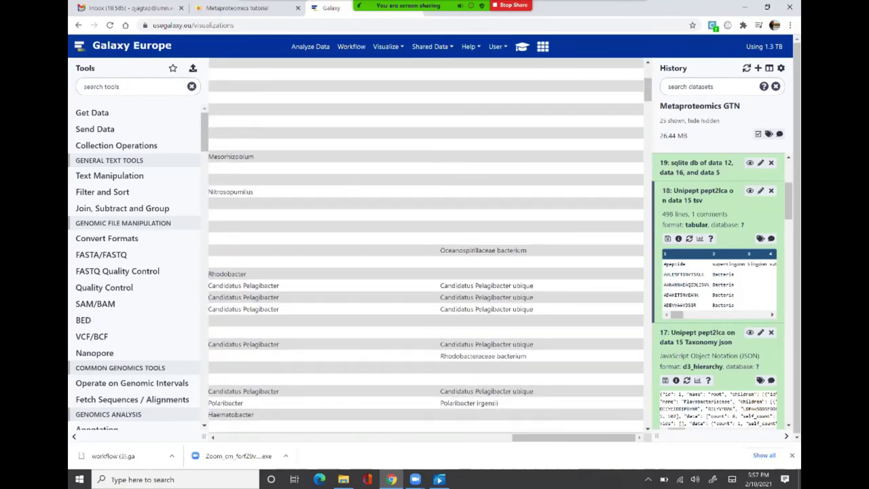
{"action": "scroll", "coordinate": [425, 272], "scroll_direction": "left", "scroll_amount": 3}
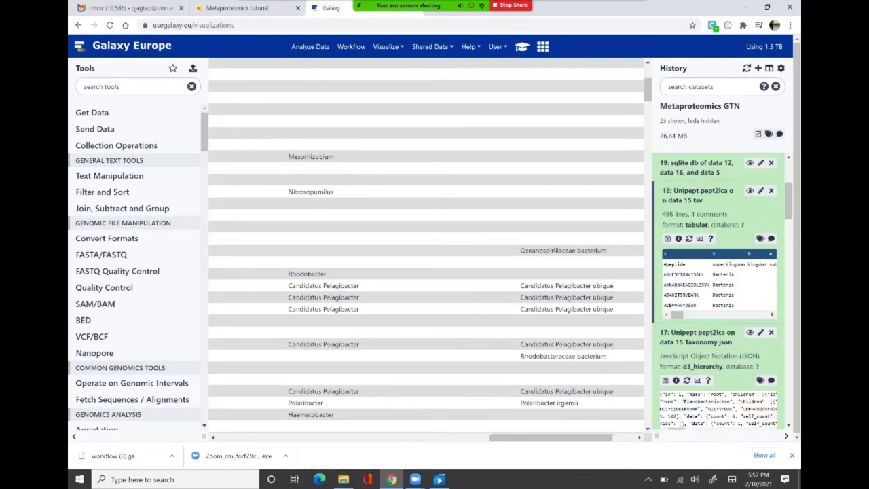
Return to the peptide and superkingdom columns of the Unipept table and expand the sqlite db of data 12, data 16, and data 5 dataset
{"action": "scroll", "coordinate": [426, 272], "scroll_direction": "left", "scroll_amount": 8}
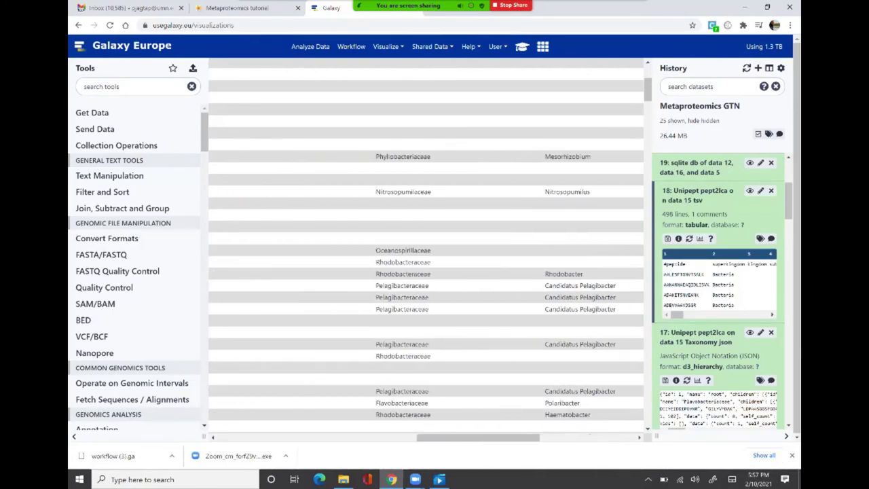
{"action": "scroll", "coordinate": [426, 271], "scroll_direction": "left", "scroll_amount": 10}
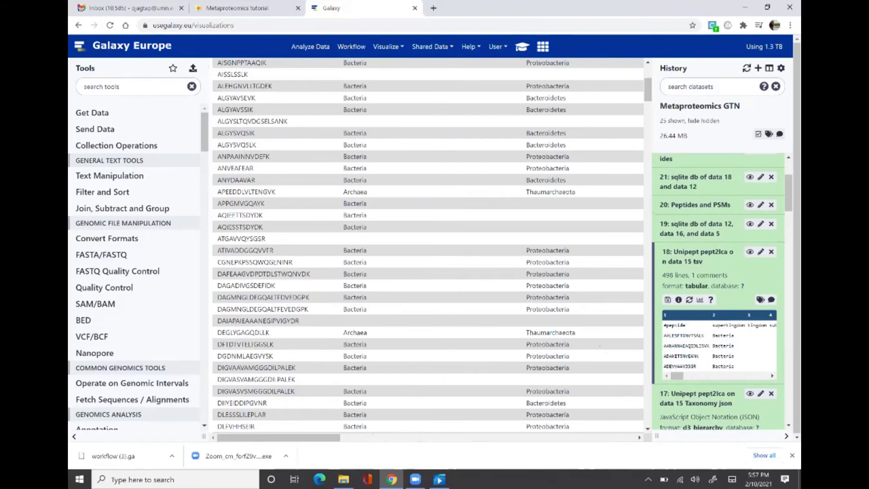
{"action": "left_click", "coordinate": [689, 228]}
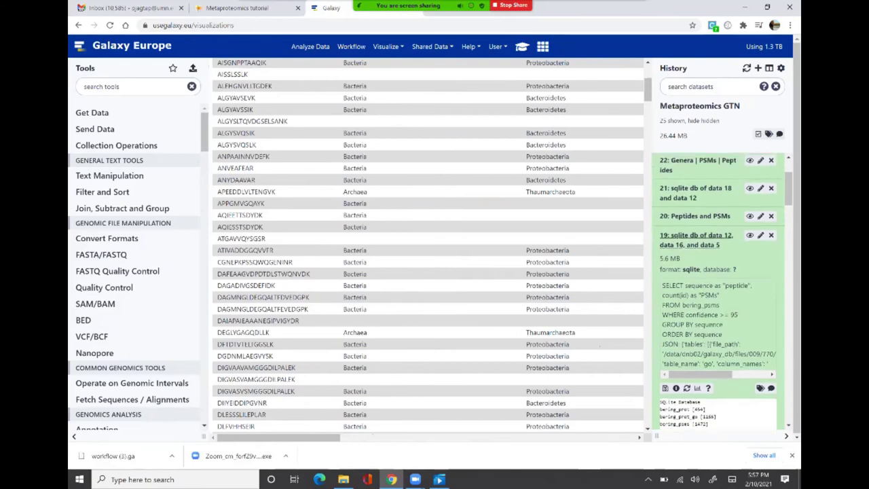
View the Genera | PSMs | Peptides dataset to examine the PSMs and distinct peptides for each genus
{"action": "scroll", "coordinate": [706, 237], "scroll_direction": "up", "scroll_amount": 1}
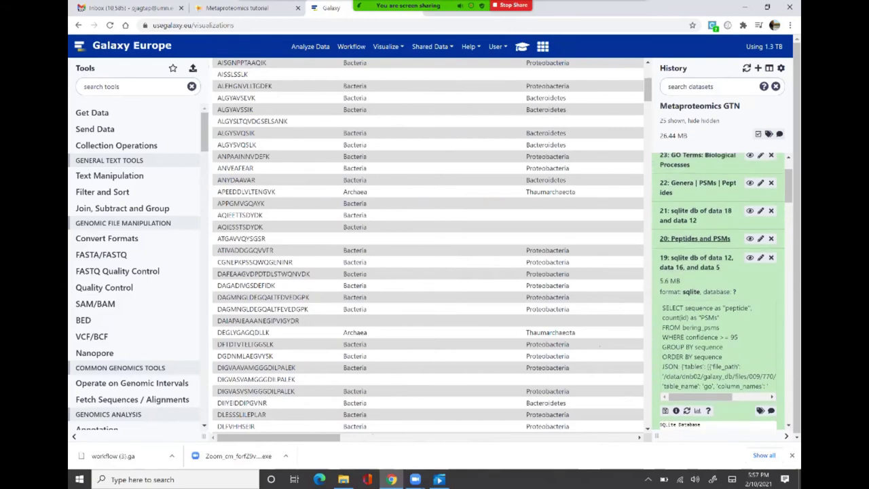
{"action": "scroll", "coordinate": [723, 292], "scroll_direction": "up", "scroll_amount": 2}
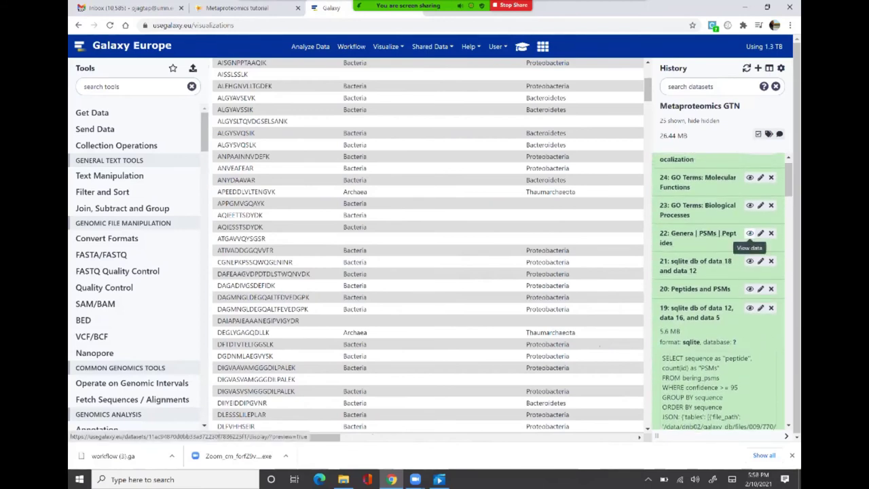
{"action": "left_click", "coordinate": [749, 233]}
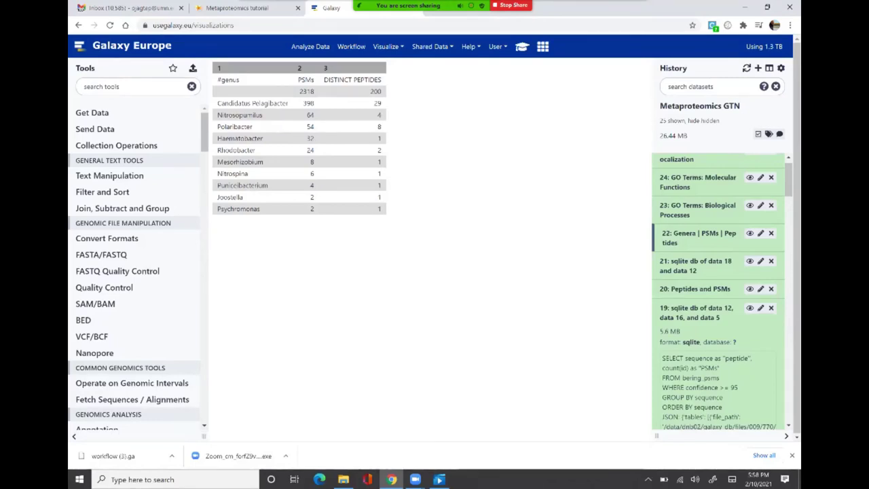
View the GO Terms: Biological Processes dataset, followed by the GO Terms: Molecular Functions dataset
{"action": "scroll", "coordinate": [722, 291], "scroll_direction": "up", "scroll_amount": 1}
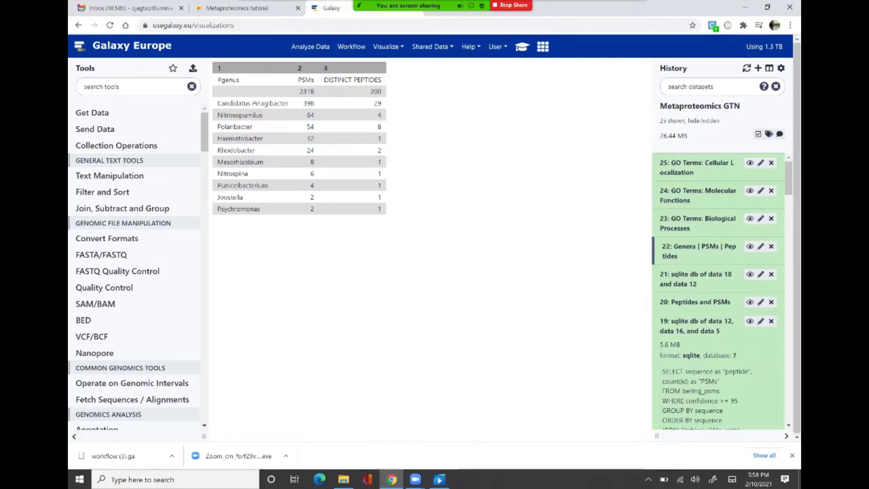
{"action": "left_click", "coordinate": [749, 218]}
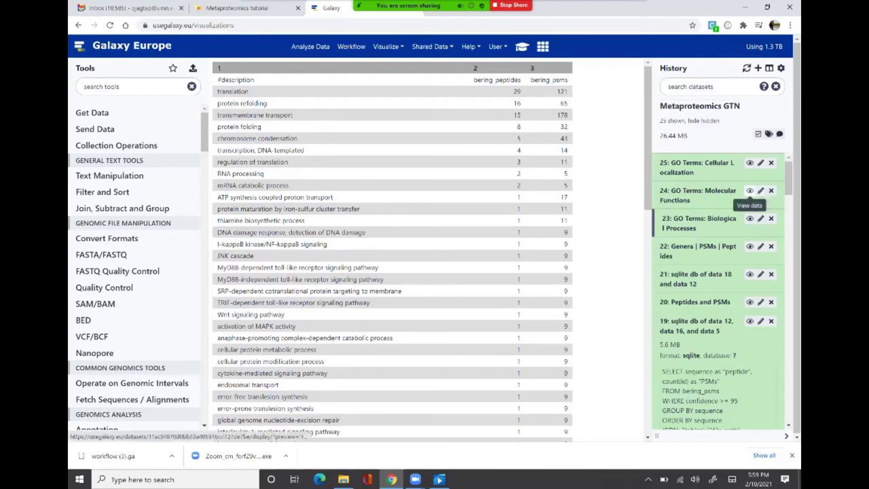
{"action": "left_click", "coordinate": [750, 191]}
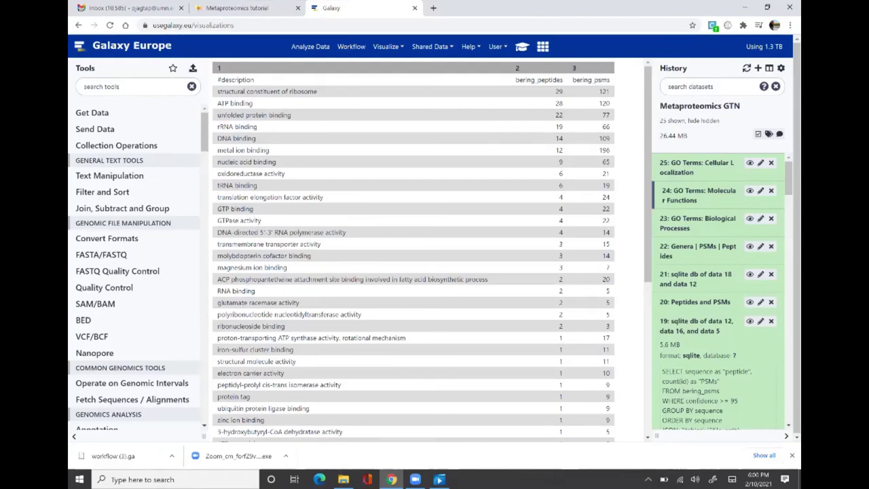
{"action": "left_click", "coordinate": [749, 191]}
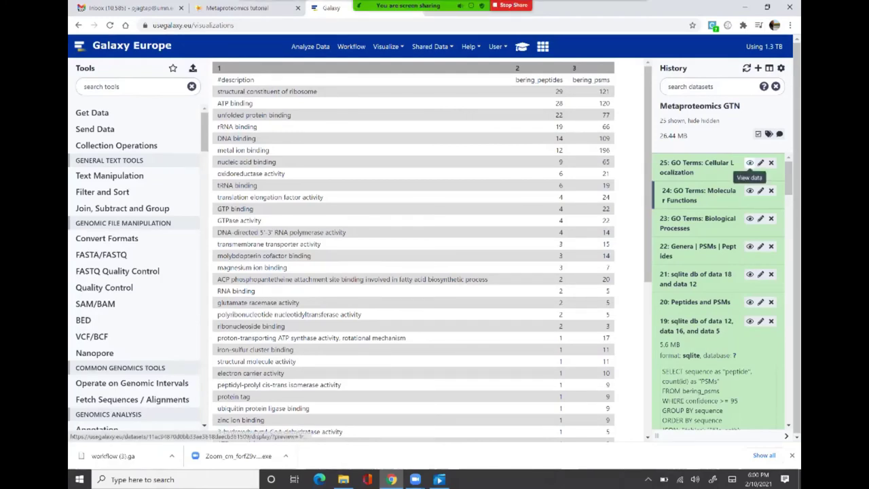
View the GO Terms: Cellular Localization dataset and review the Metaproteomics GTN history down to its input files and back to the newest outputs
{"action": "left_click", "coordinate": [749, 163]}
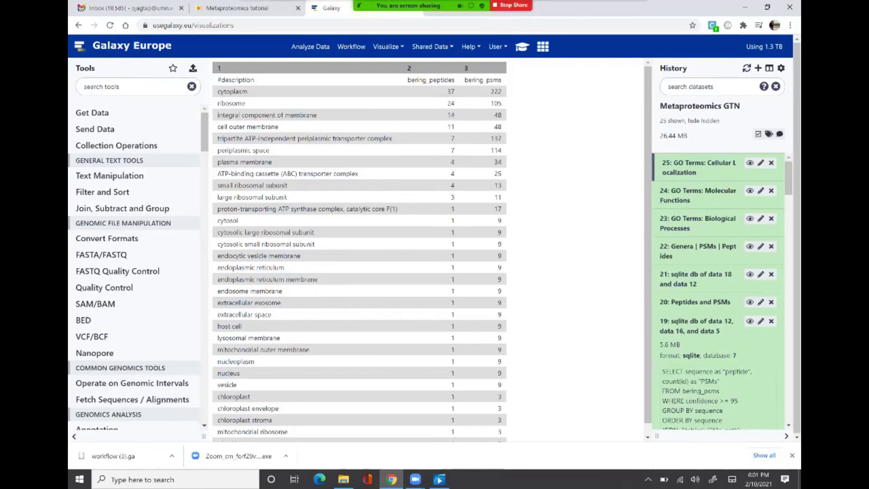
{"action": "scroll", "coordinate": [722, 292], "scroll_direction": "down", "scroll_amount": 5}
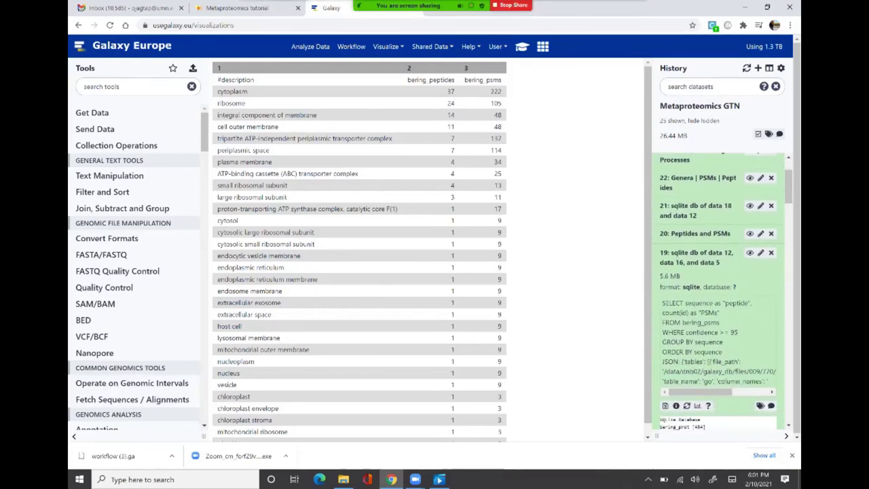
{"action": "scroll", "coordinate": [722, 292], "scroll_direction": "down", "scroll_amount": 10}
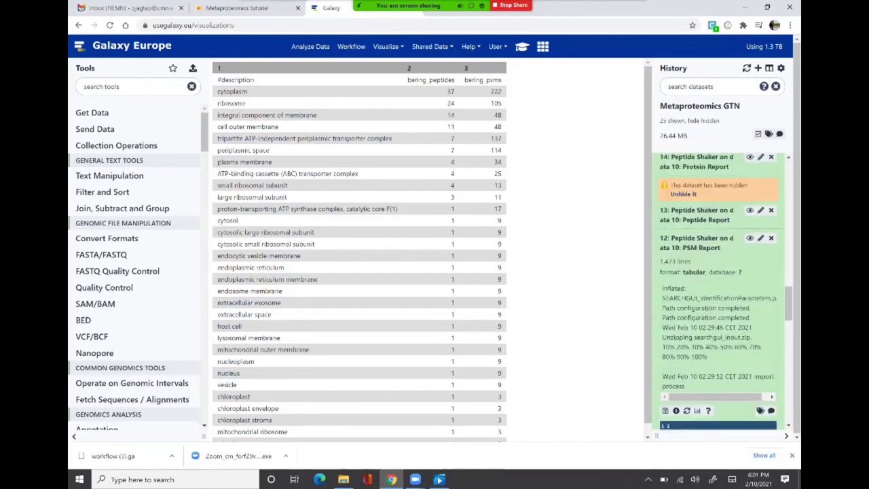
{"action": "scroll", "coordinate": [722, 292], "scroll_direction": "down", "scroll_amount": 8}
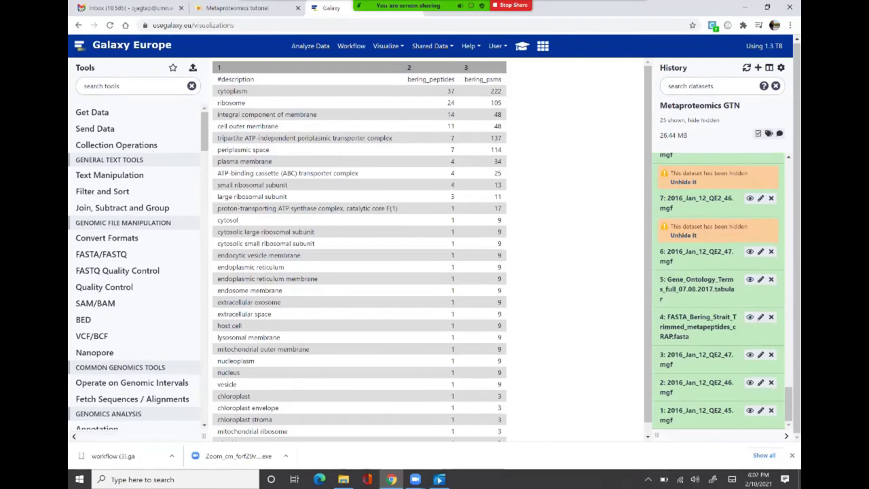
{"action": "scroll", "coordinate": [719, 292], "scroll_direction": "up", "scroll_amount": 10}
{"action": "scroll", "coordinate": [720, 292], "scroll_direction": "up", "scroll_amount": 5}
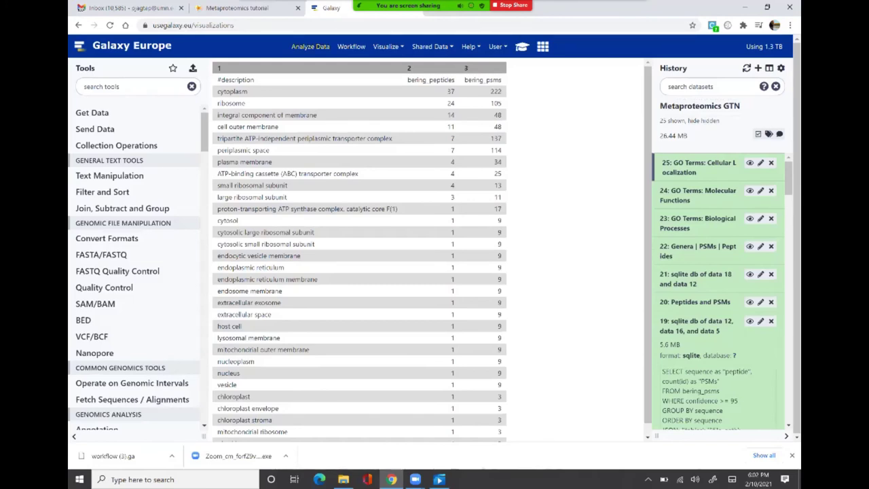
Switch back to the Metaproteomics tutorial page at its Useful literature and Feedback sections
{"action": "key", "text": "ctrl+shift+Tab"}
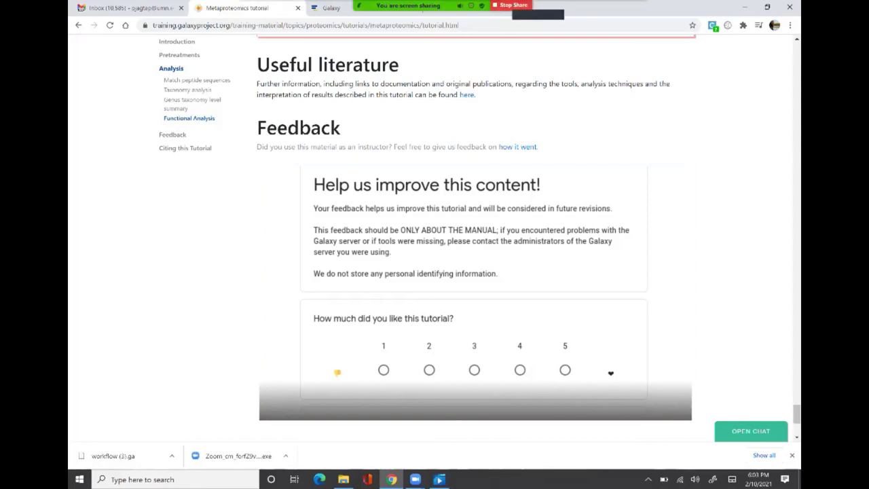
{"action": "left_click", "coordinate": [683, 15]}
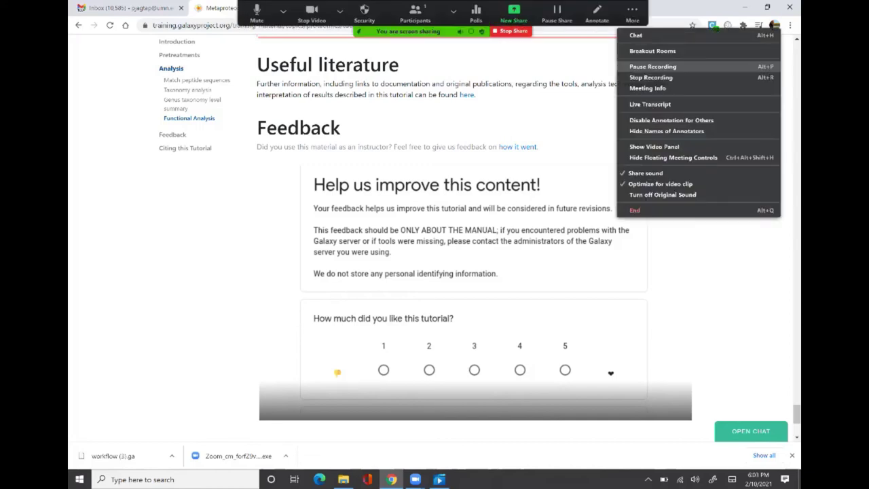